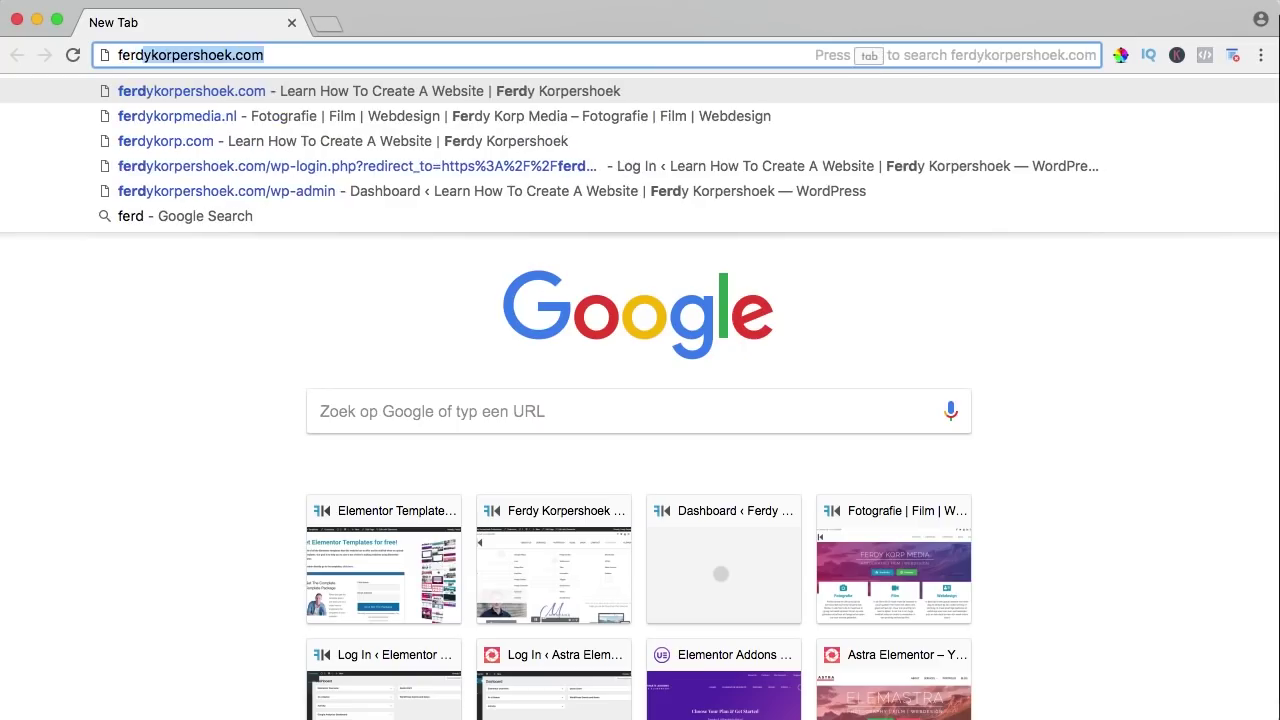
- Open ferdykorp.com/elementor in the browser and start the free Elementor download
text(ykorp.)
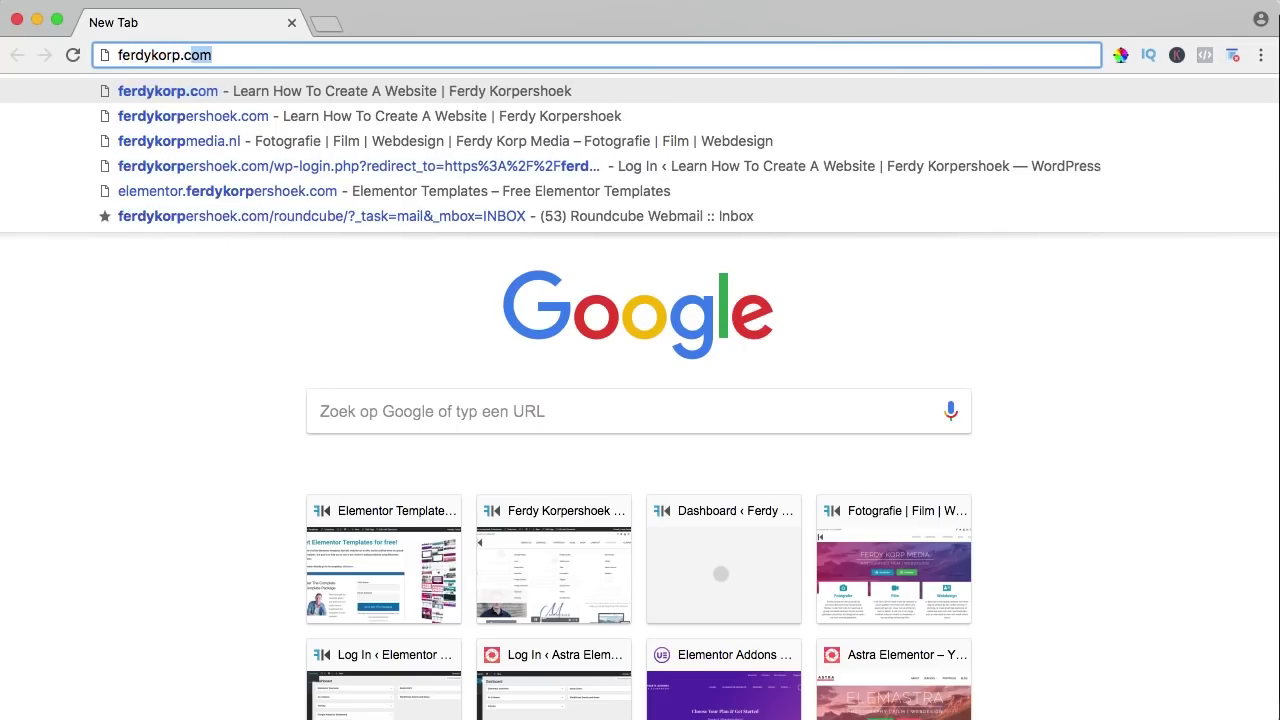
text(com/elementor)
key(Return)
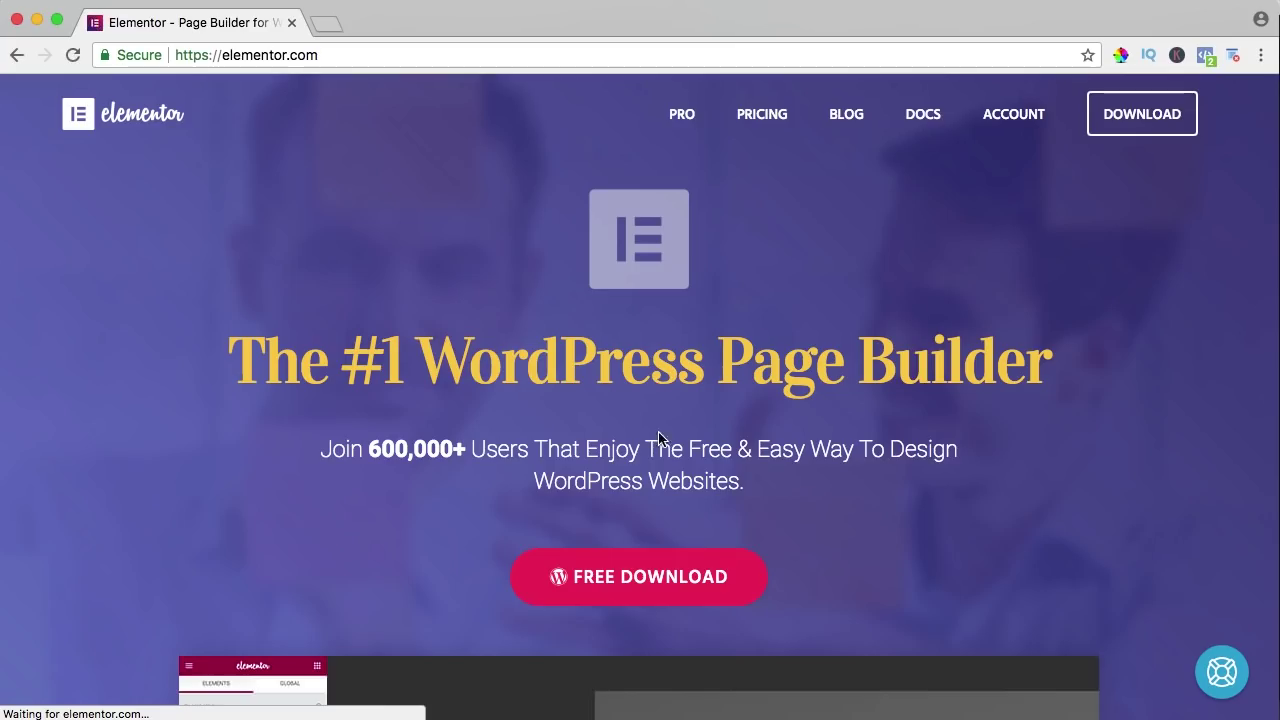
click(614, 571)
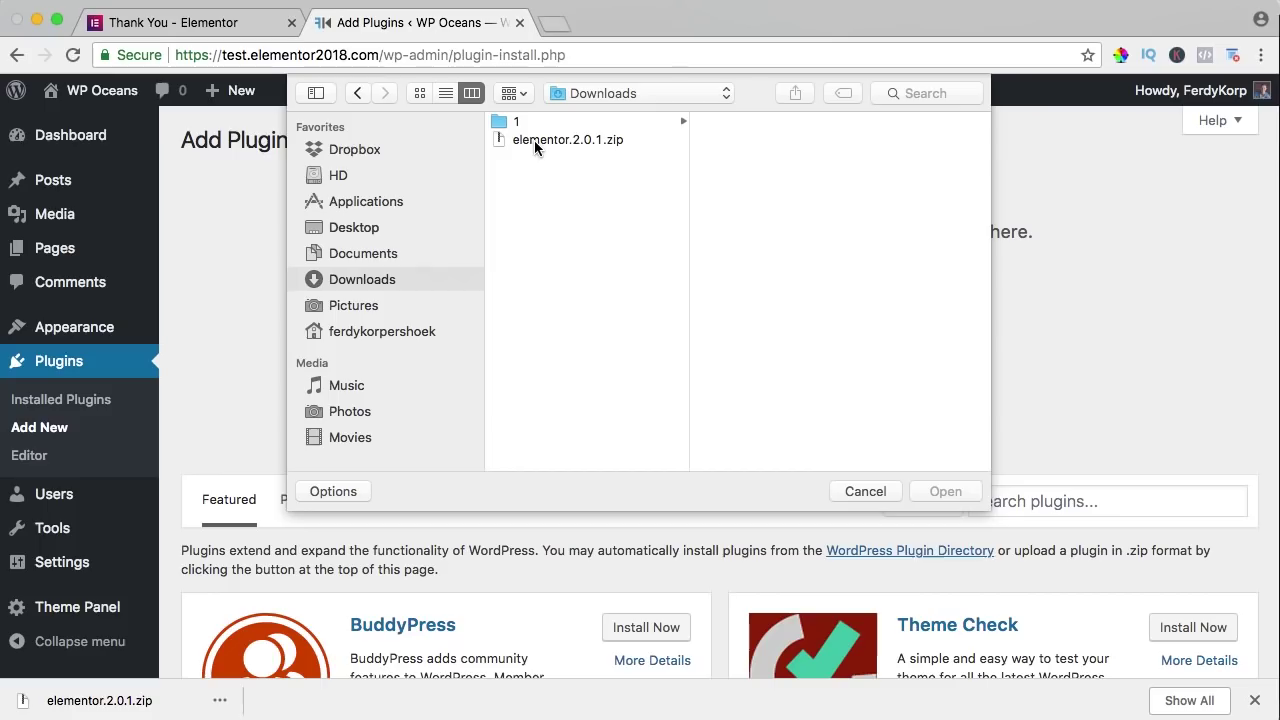
- Choose elementor.2.0.1.zip from the Downloads folder as the plugin file to upload
click(534, 140)
click(945, 491)
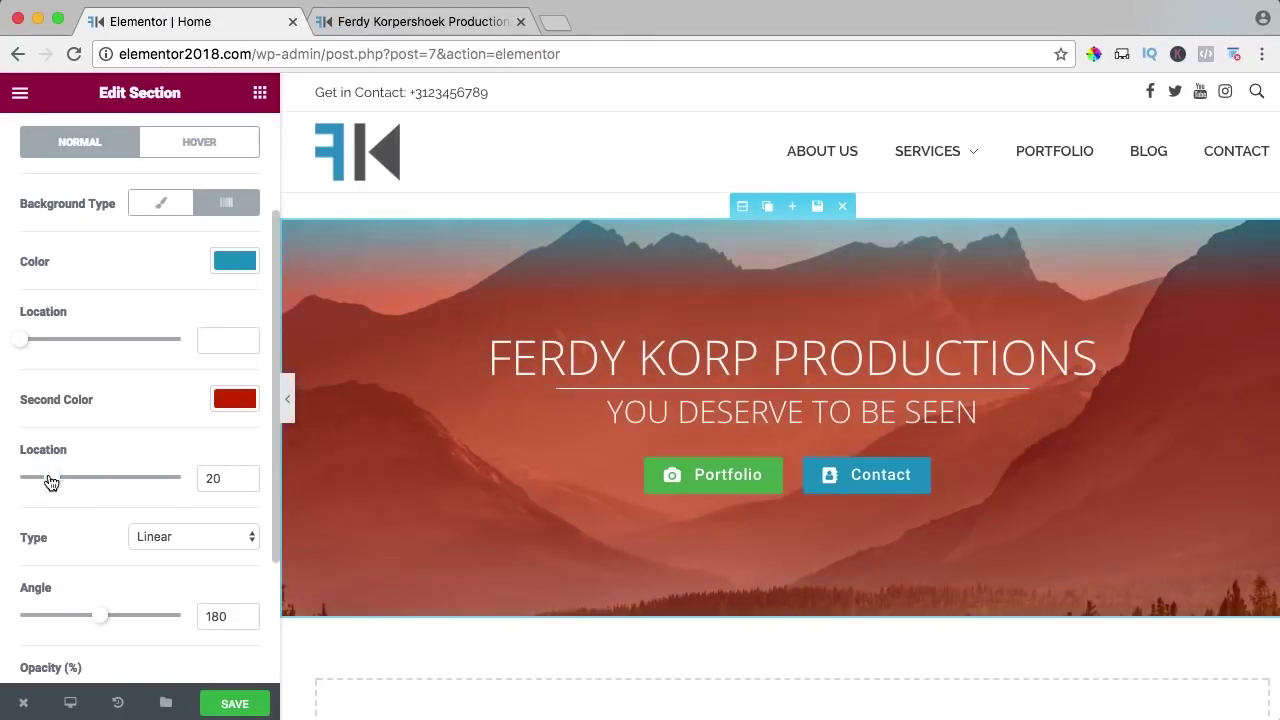
- Set the location of the section gradient's second color to 50 and increase the gradient's angle
drag(52, 477, 100, 477)
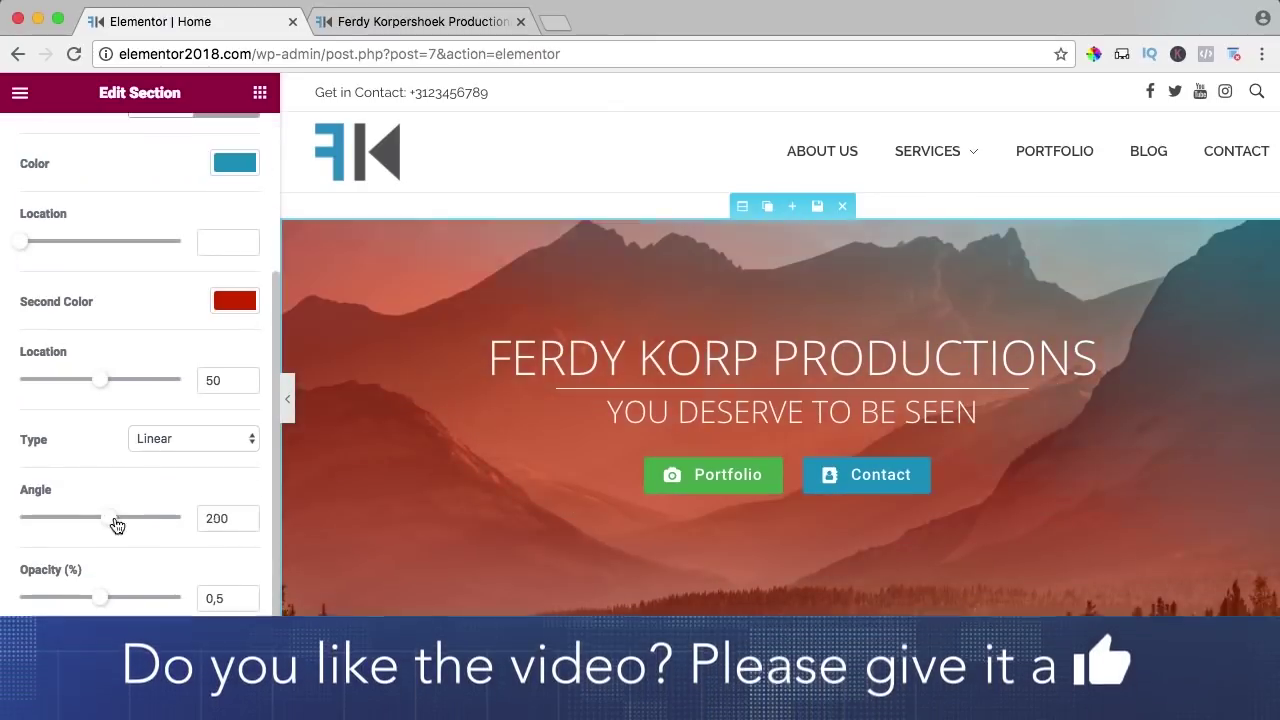
drag(114, 520, 146, 518)
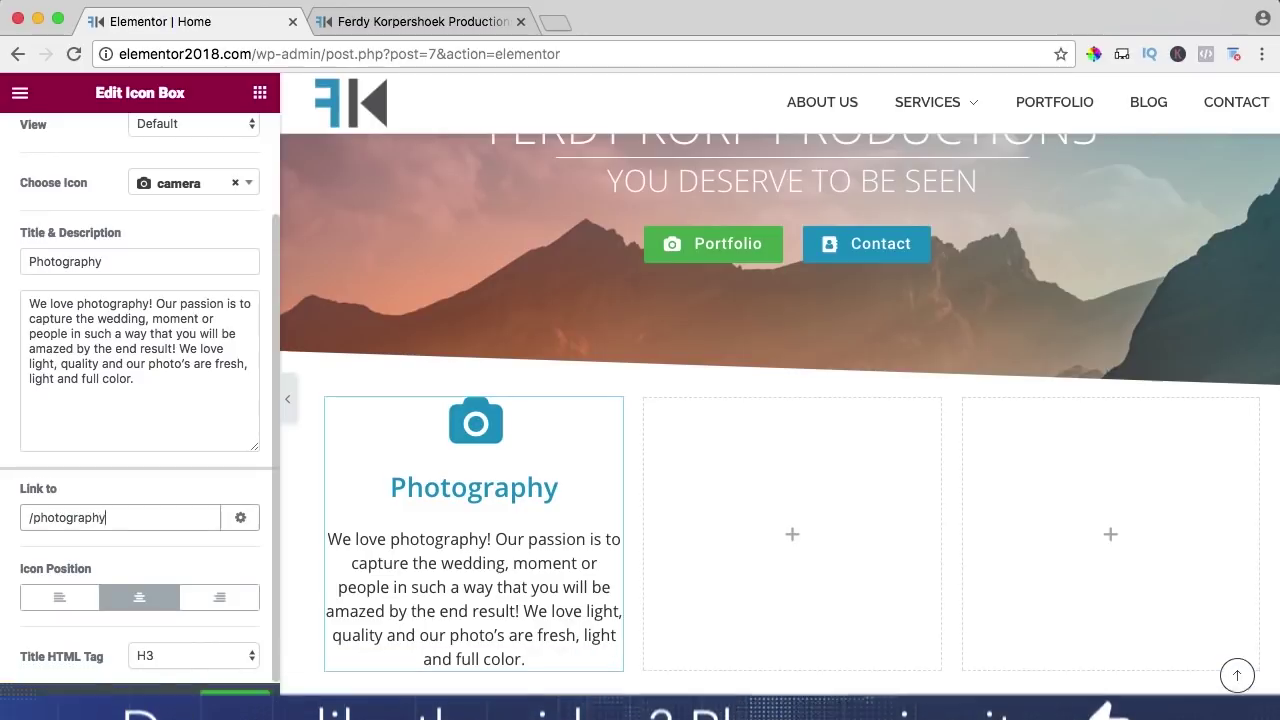
click(166, 655)
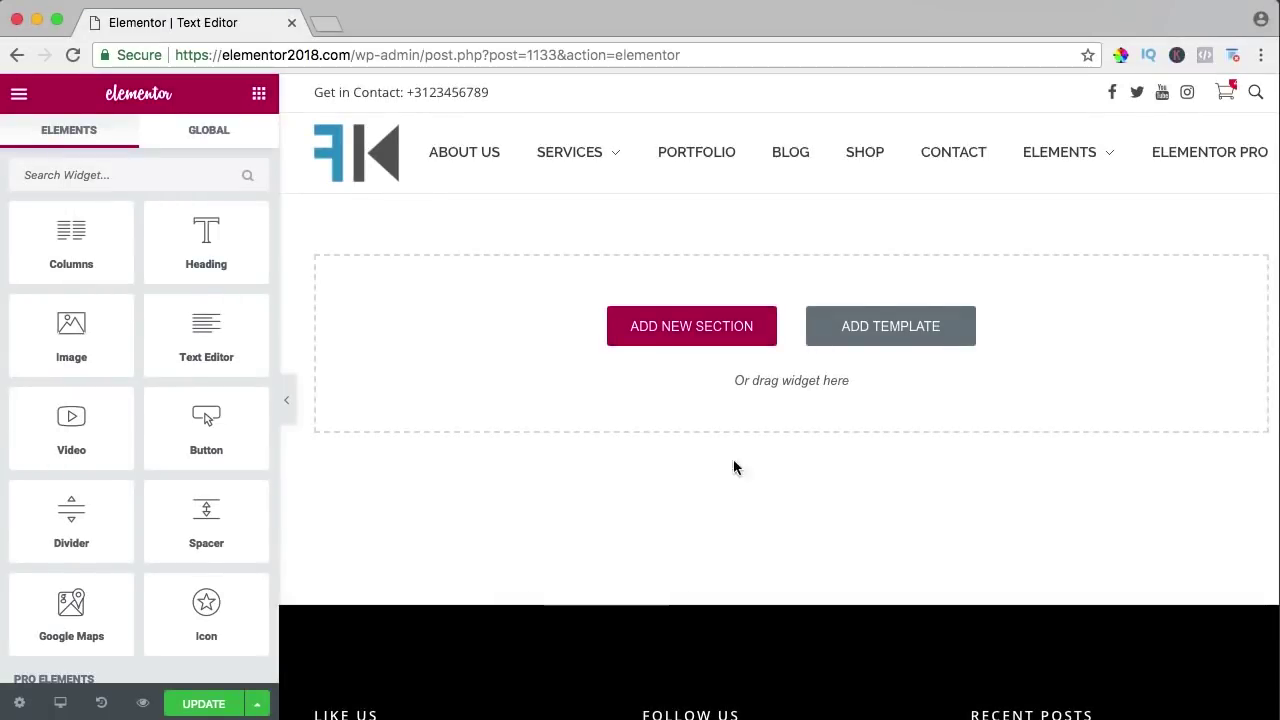
- Add a Text Editor widget to the empty page and append the paragraph "I start a new alinea" to its default text
drag(188, 340, 520, 330)
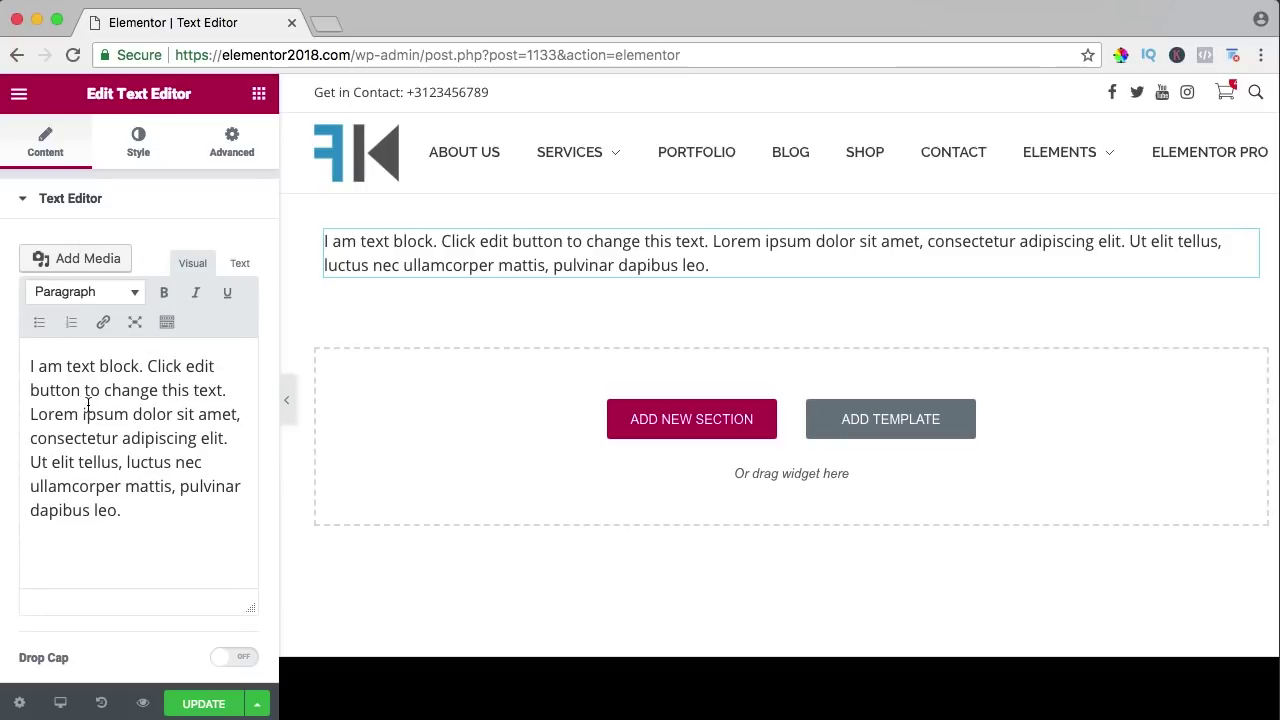
click(148, 393)
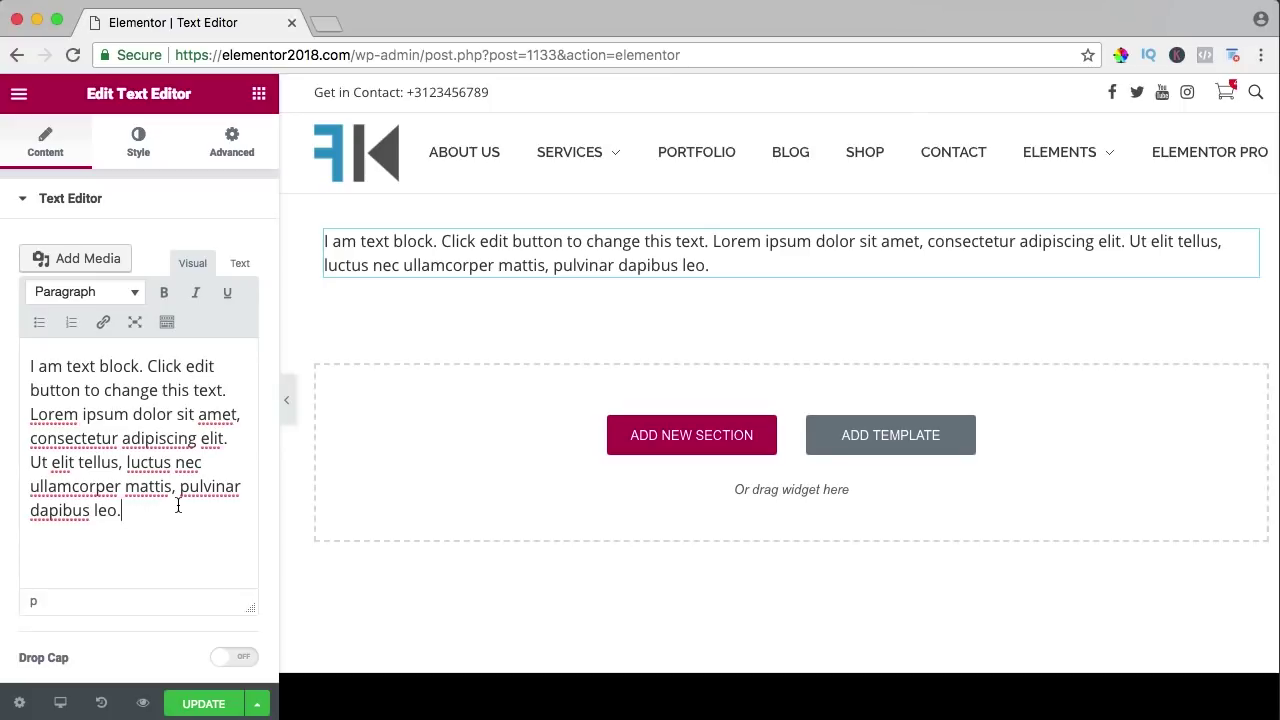
key(Return)
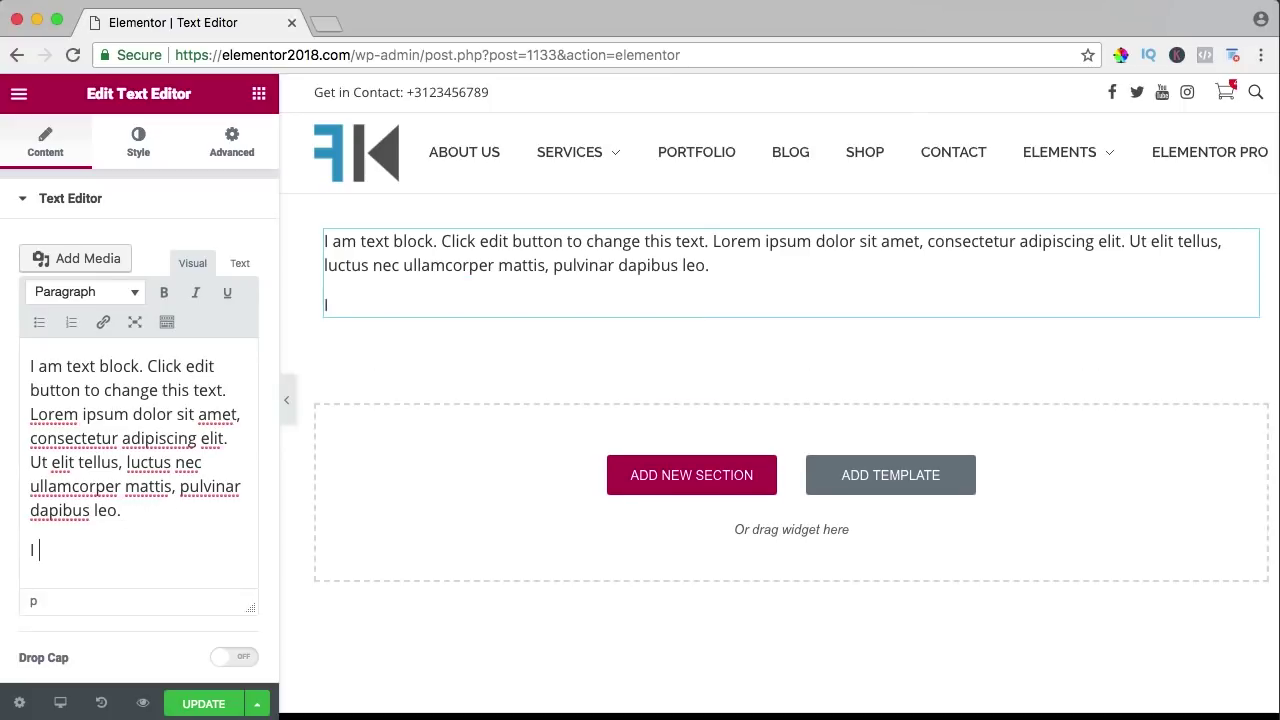
text(I start a new alinea)
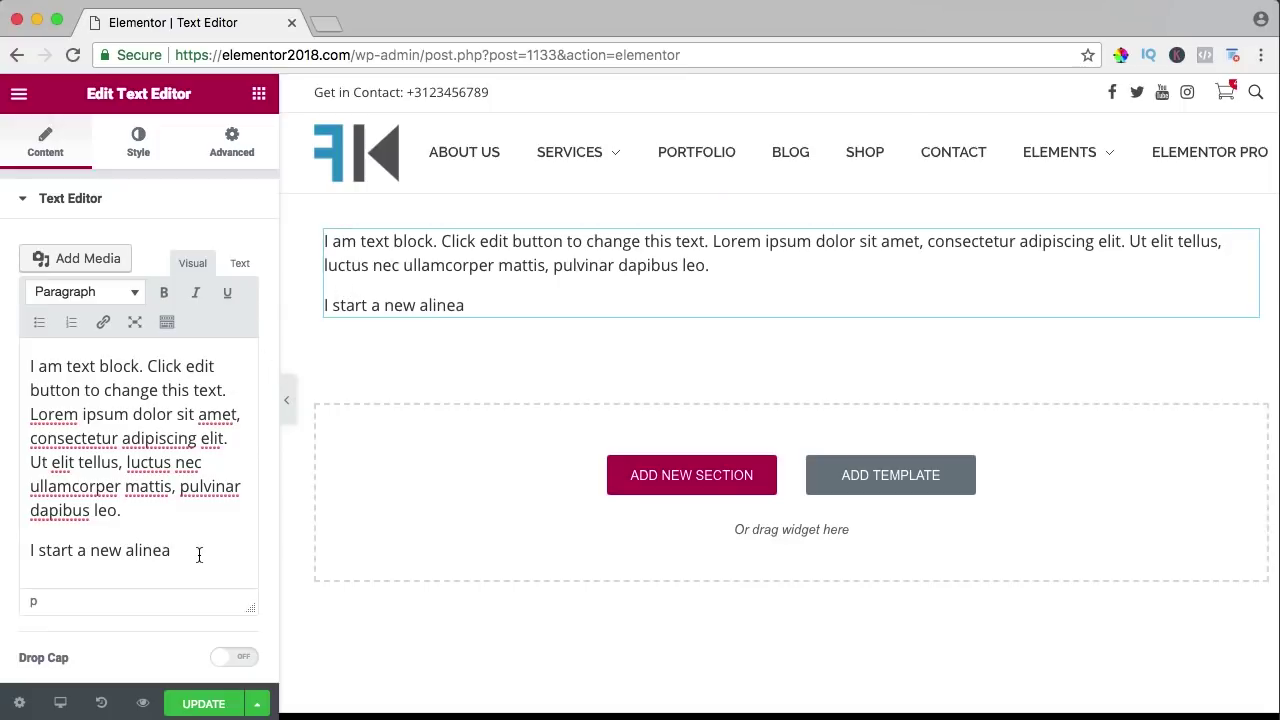
- Append two separate paragraphs reading "A new title" and "A new alinea" to the text block
key(Return)
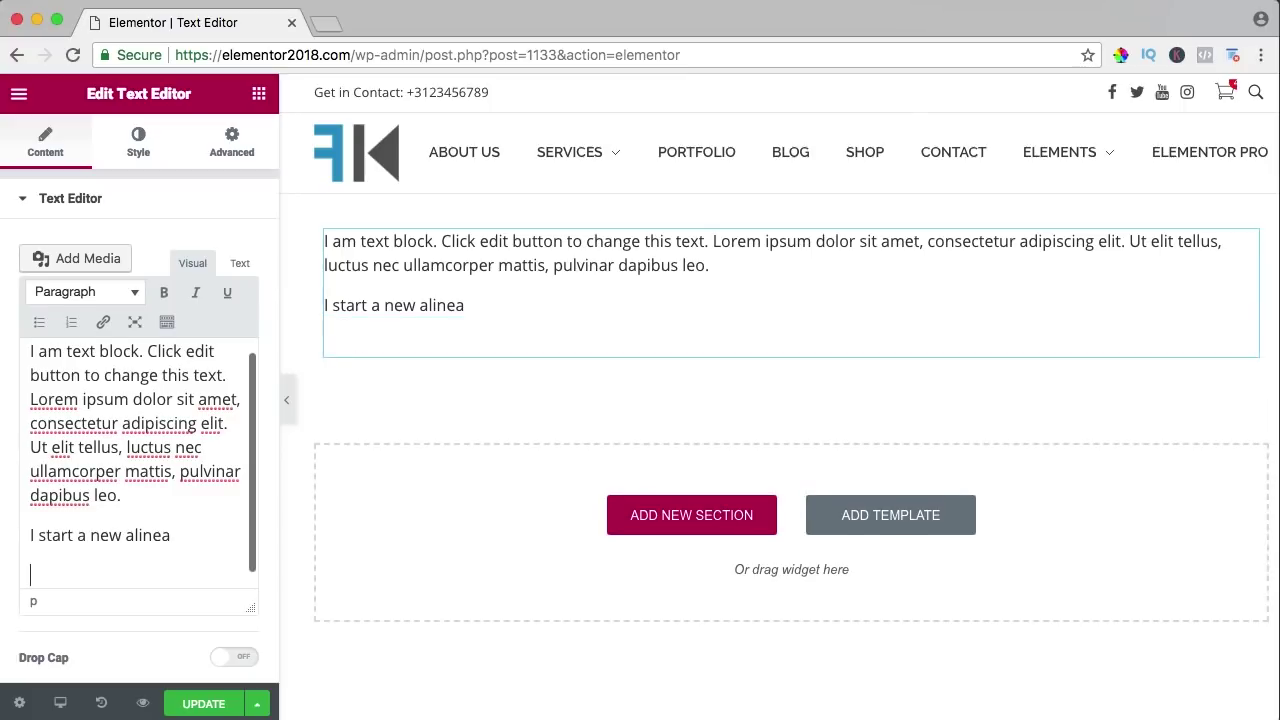
text(A new title)
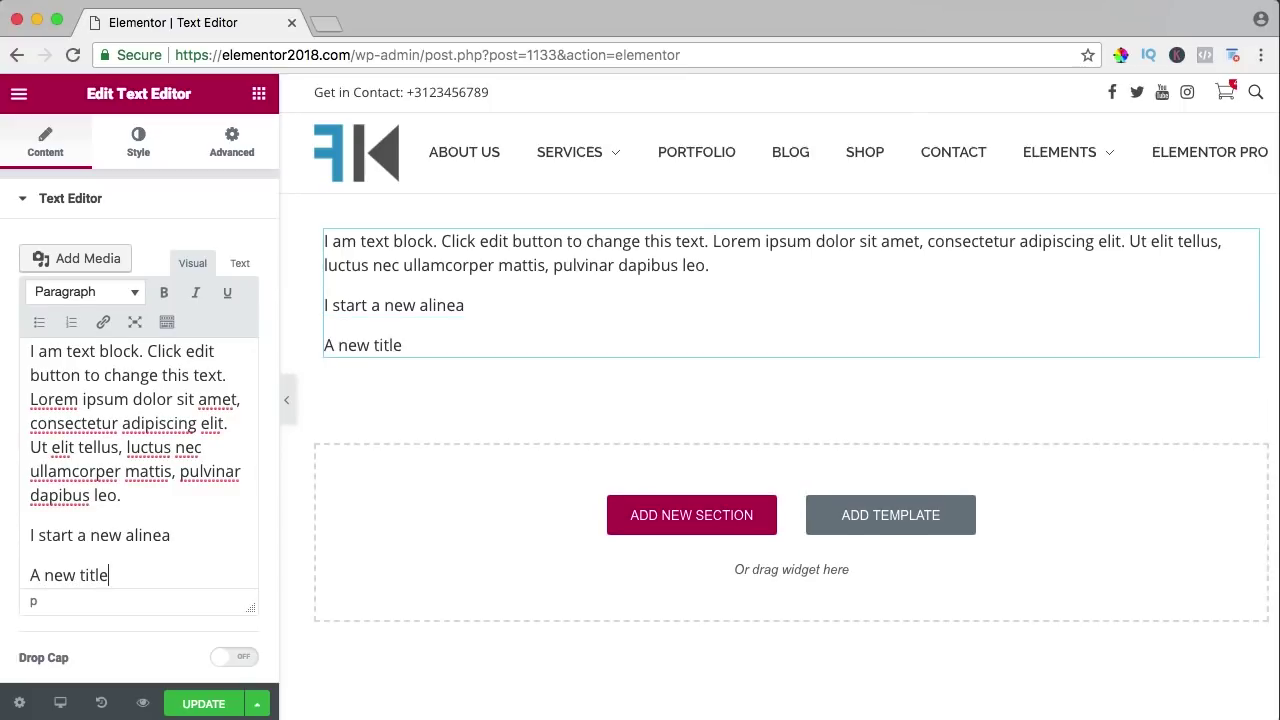
key(Return)
text(A new alinea)
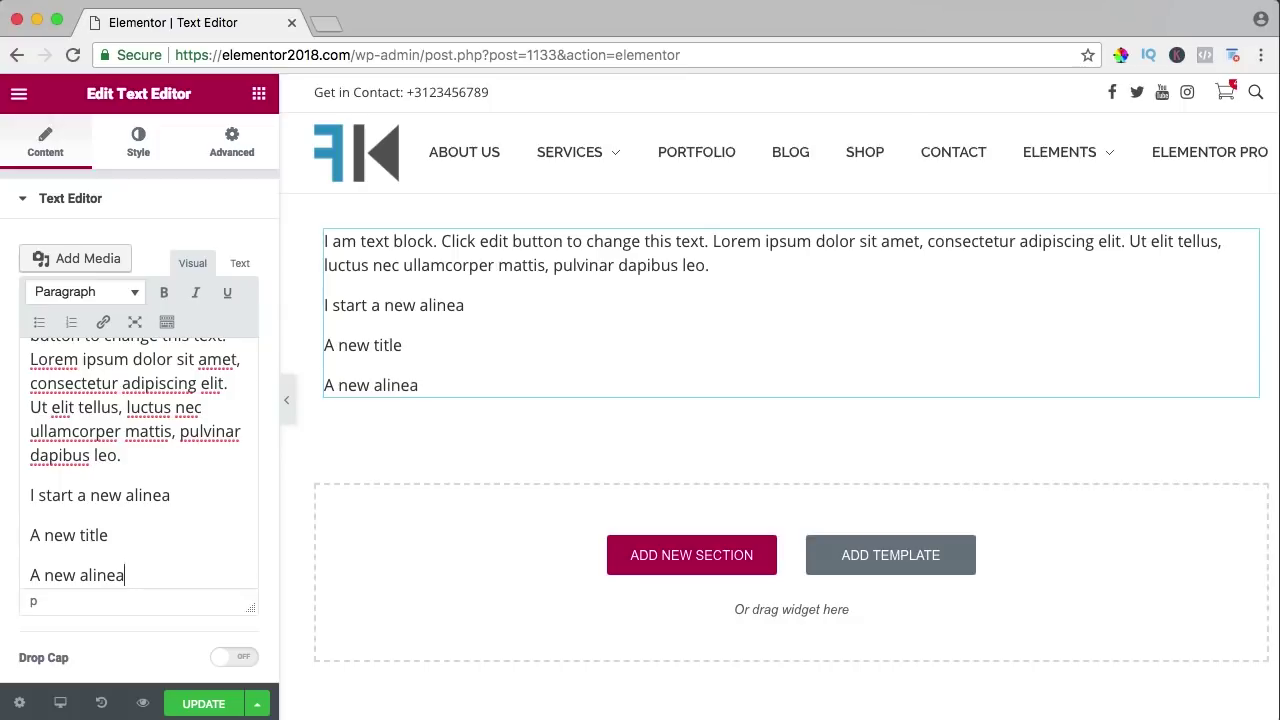
- Add the line "This is the same alinea as the line above." within the last paragraph, using a line break instead of a new paragraph
key(shift+Return)
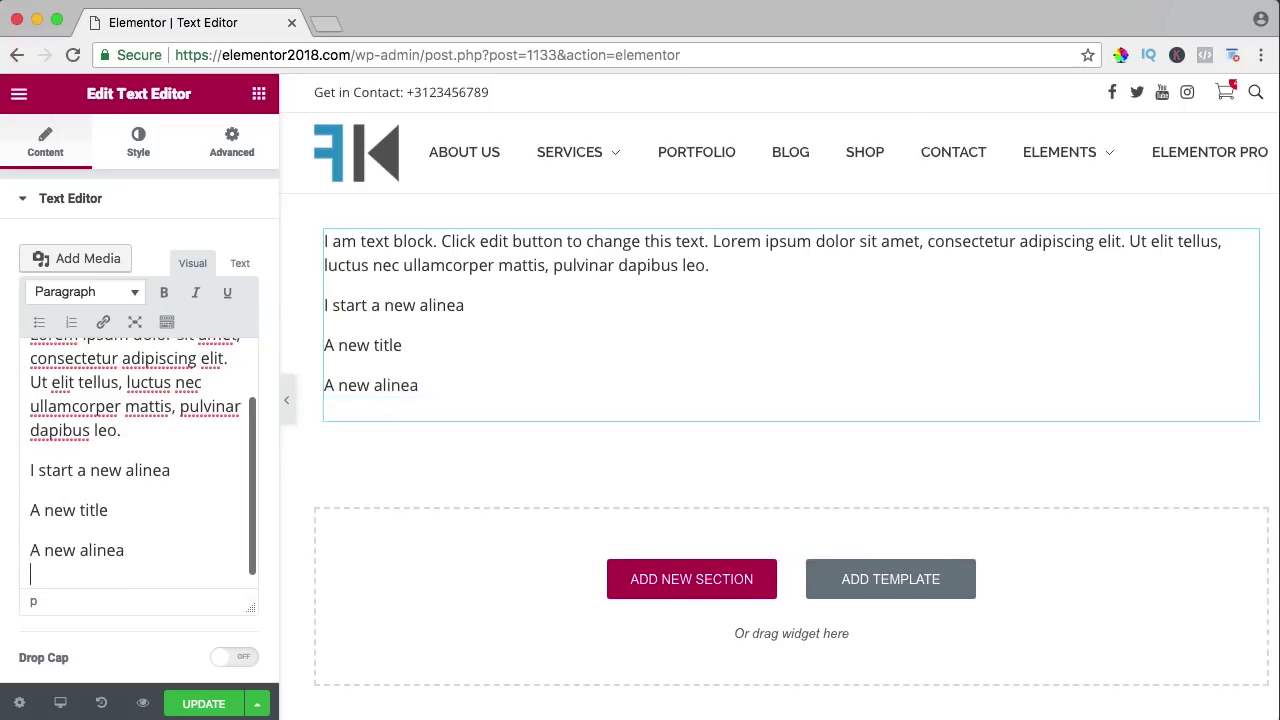
text(This is the sa)
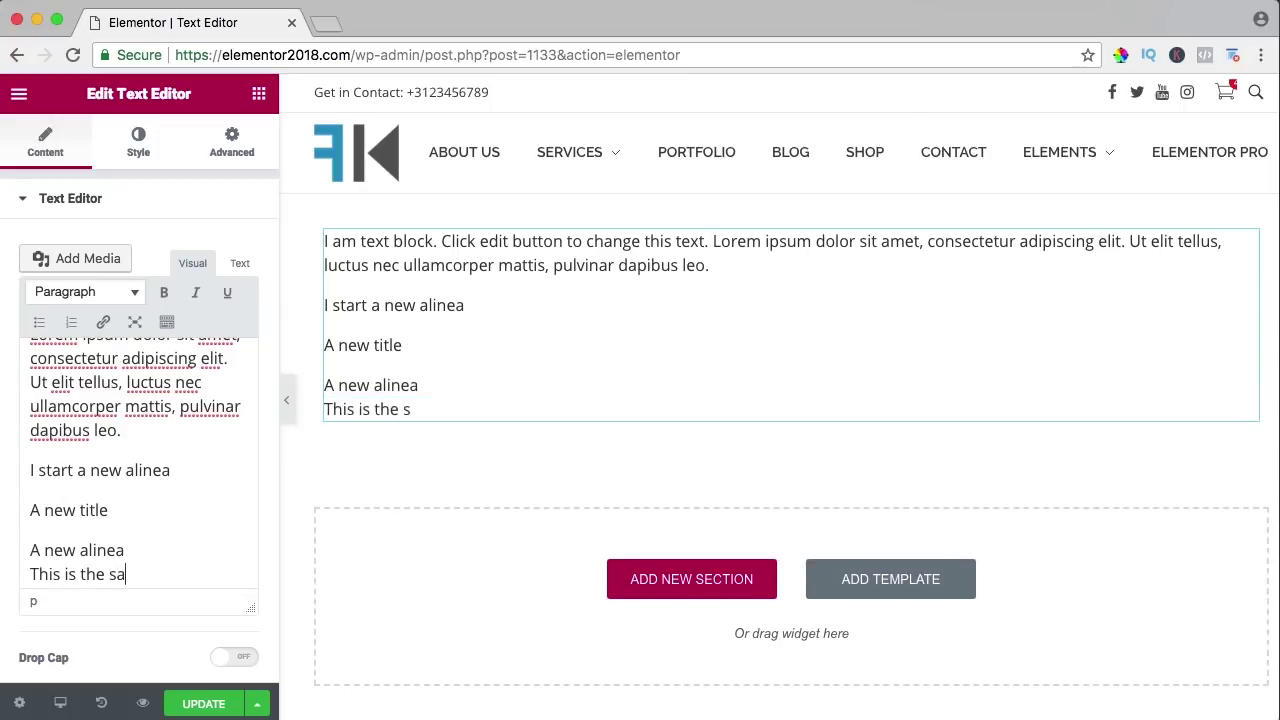
text(me alinea as th)
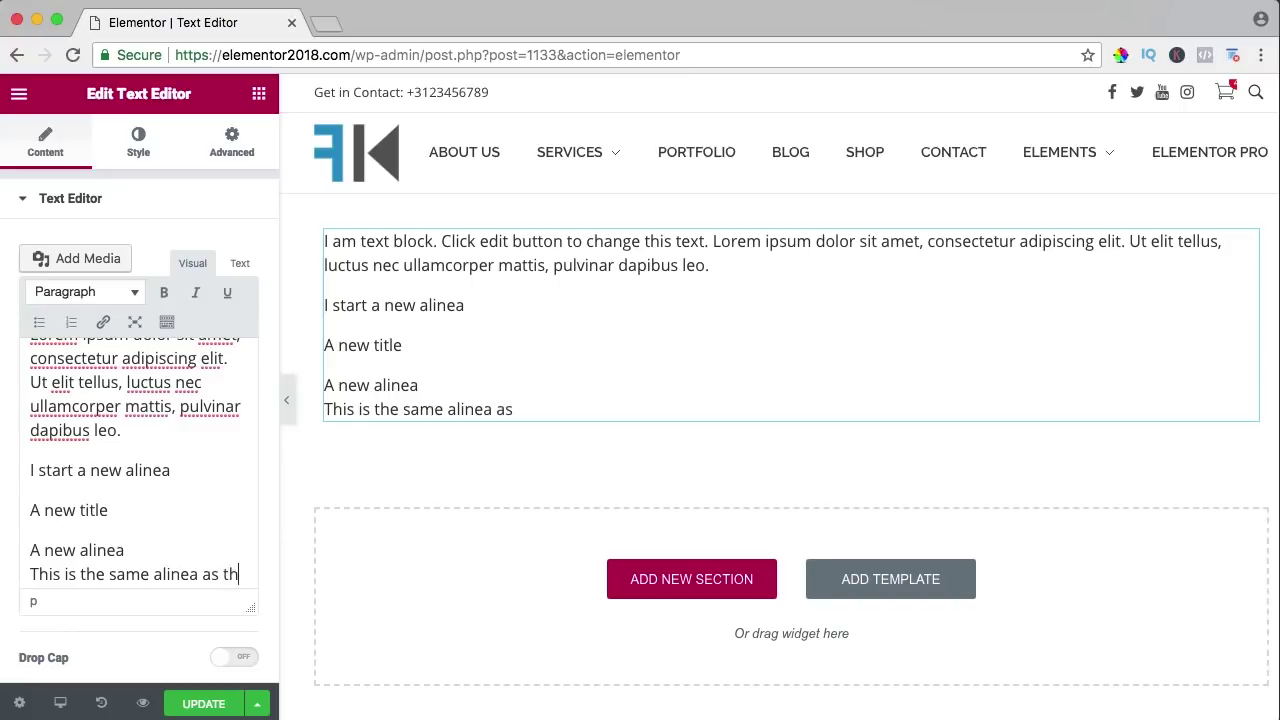
text(e line )
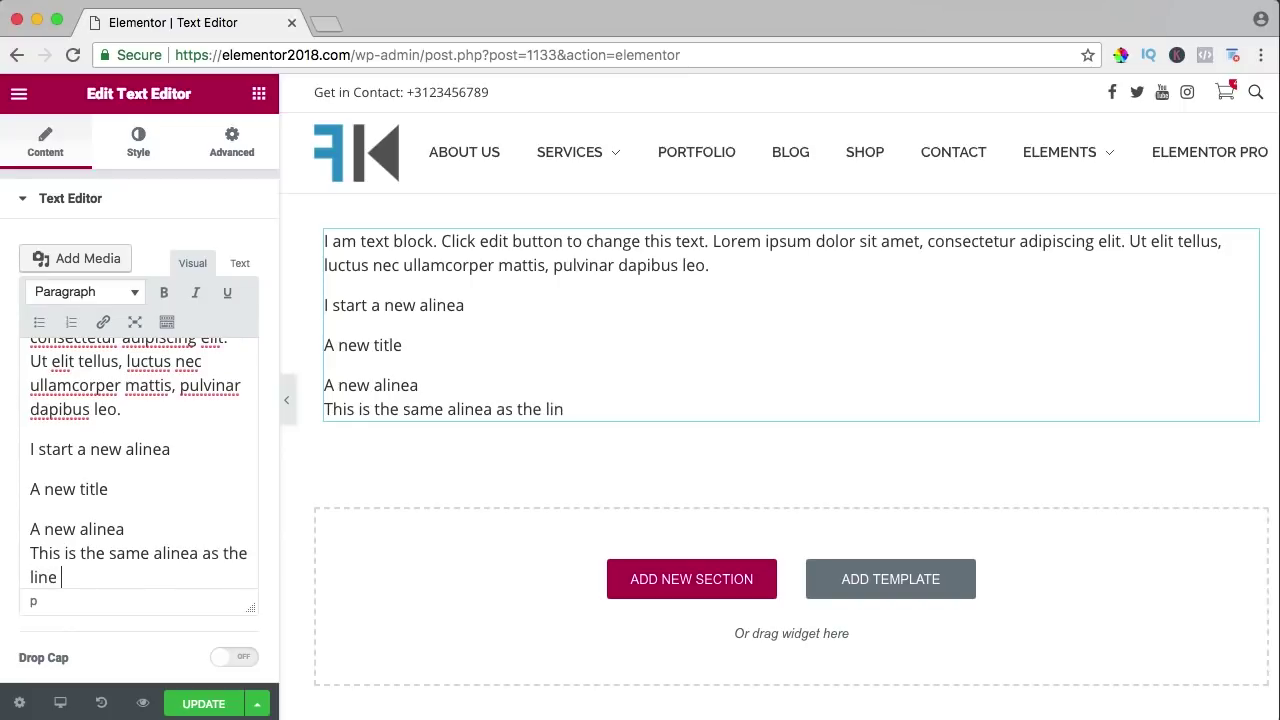
text(above)
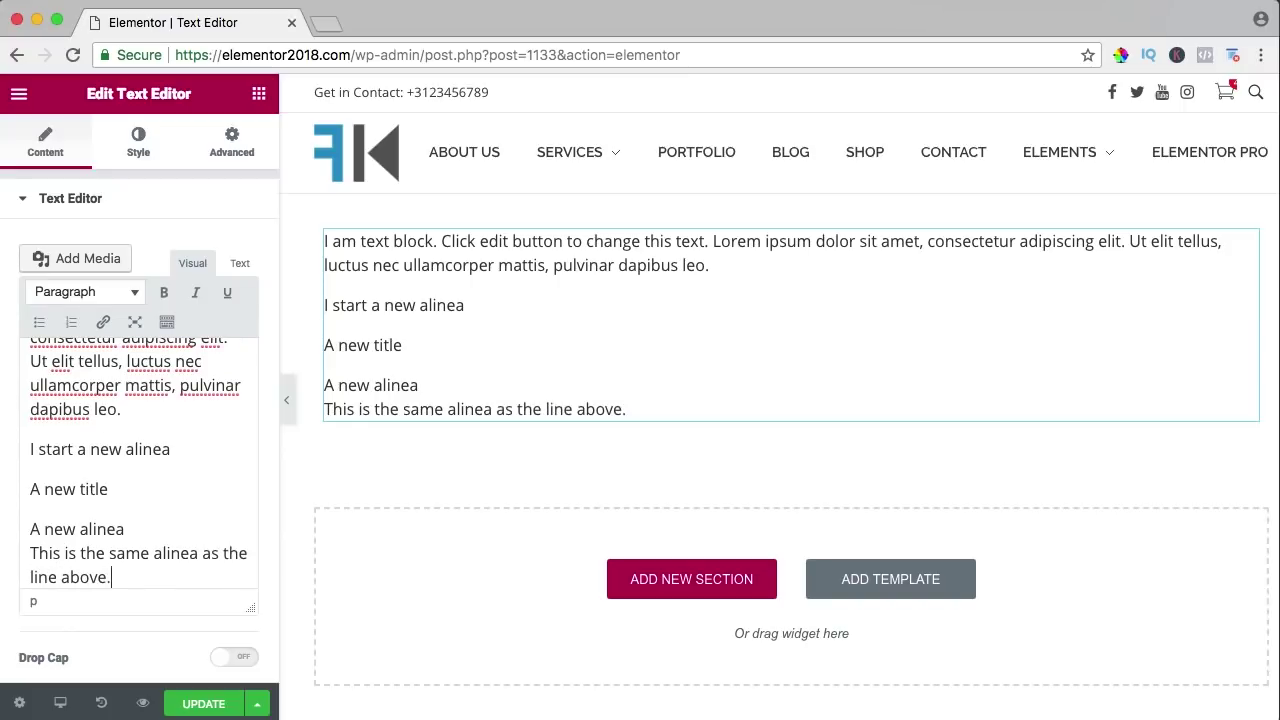
- Examine how the text block is divided into paragraphs, comparing the spacing of new paragraphs with that of the line break
click(434, 249)
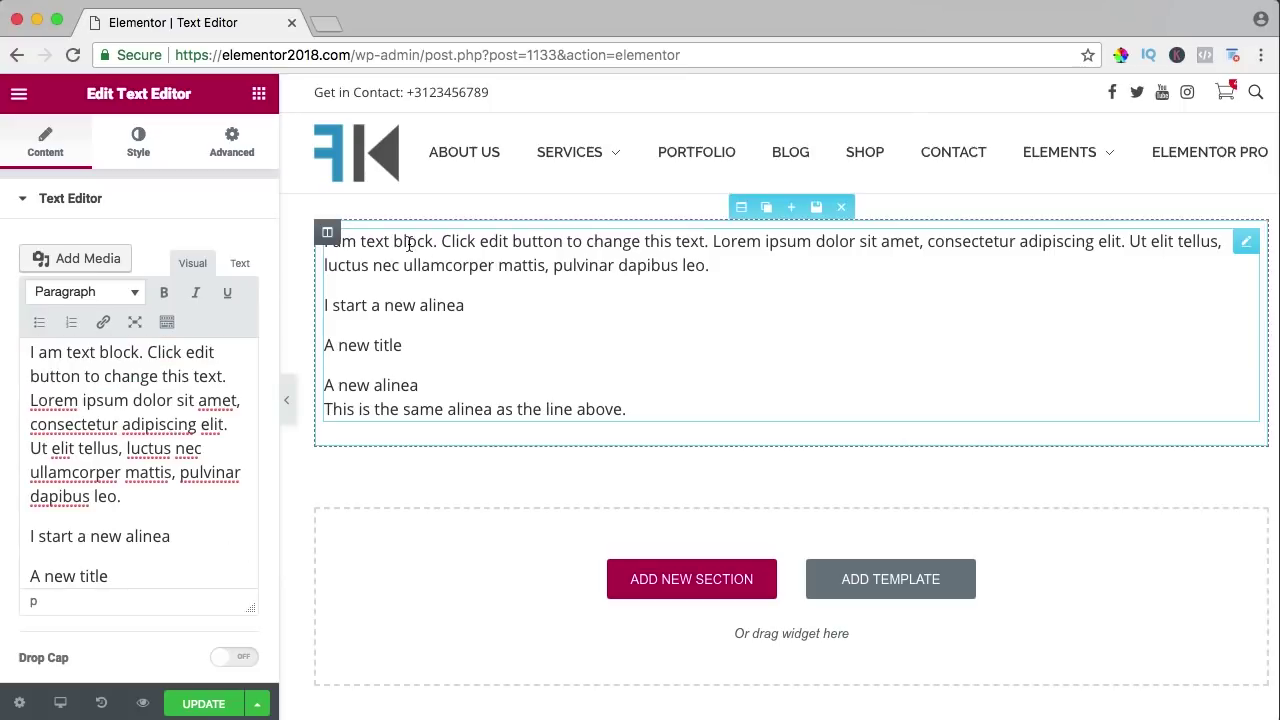
drag(31, 356, 178, 500)
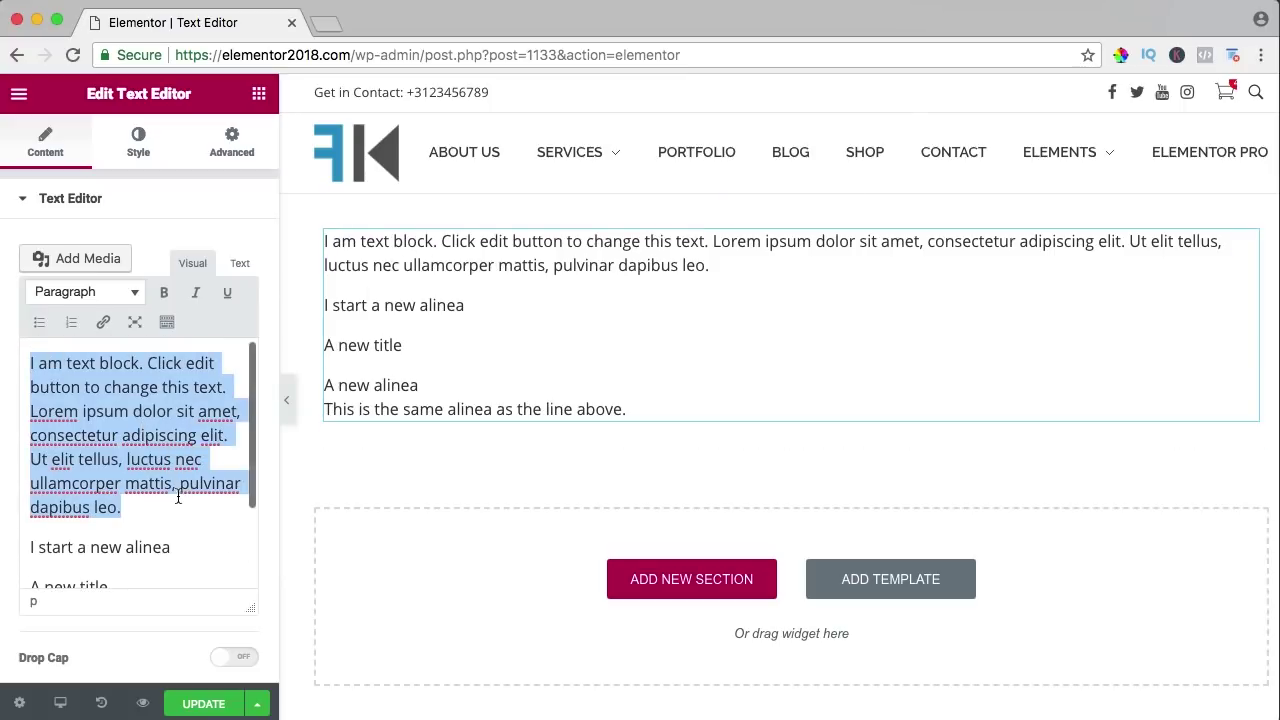
scroll(117, 462, down, 1)
click(92, 474)
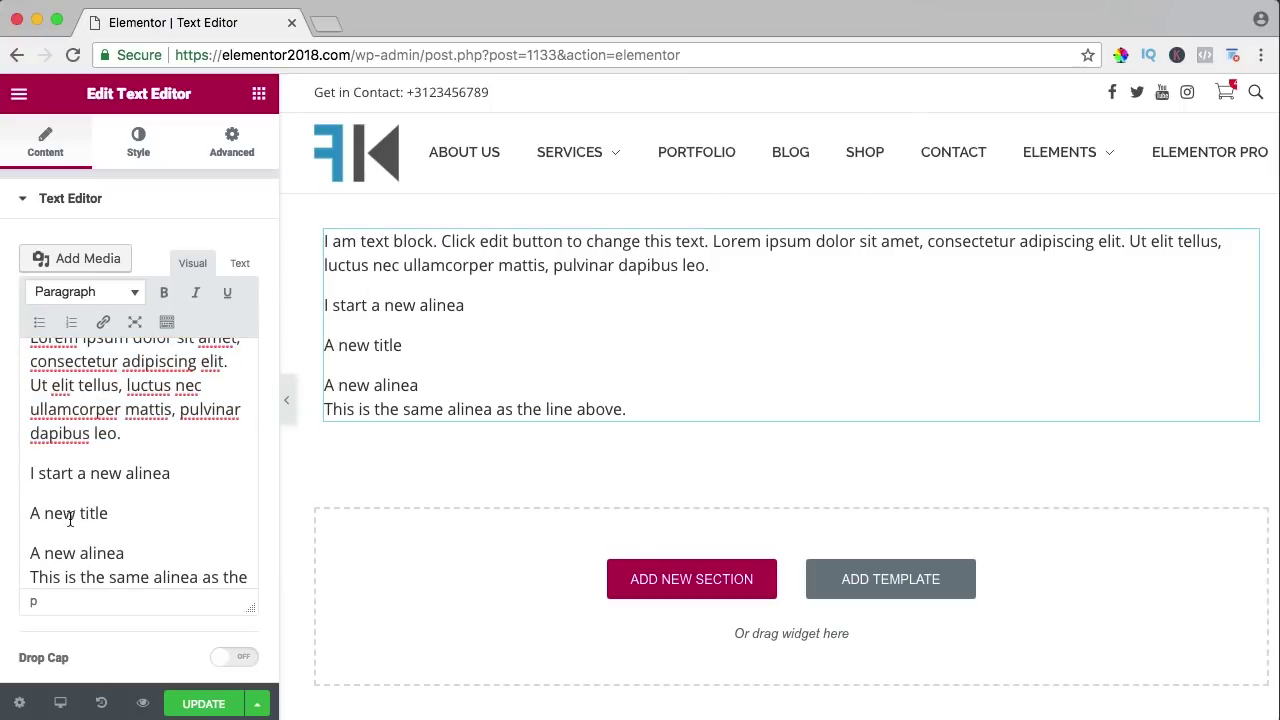
scroll(71, 516, down, 1)
drag(55, 518, 132, 561)
click(132, 561)
scroll(140, 520, up, 2)
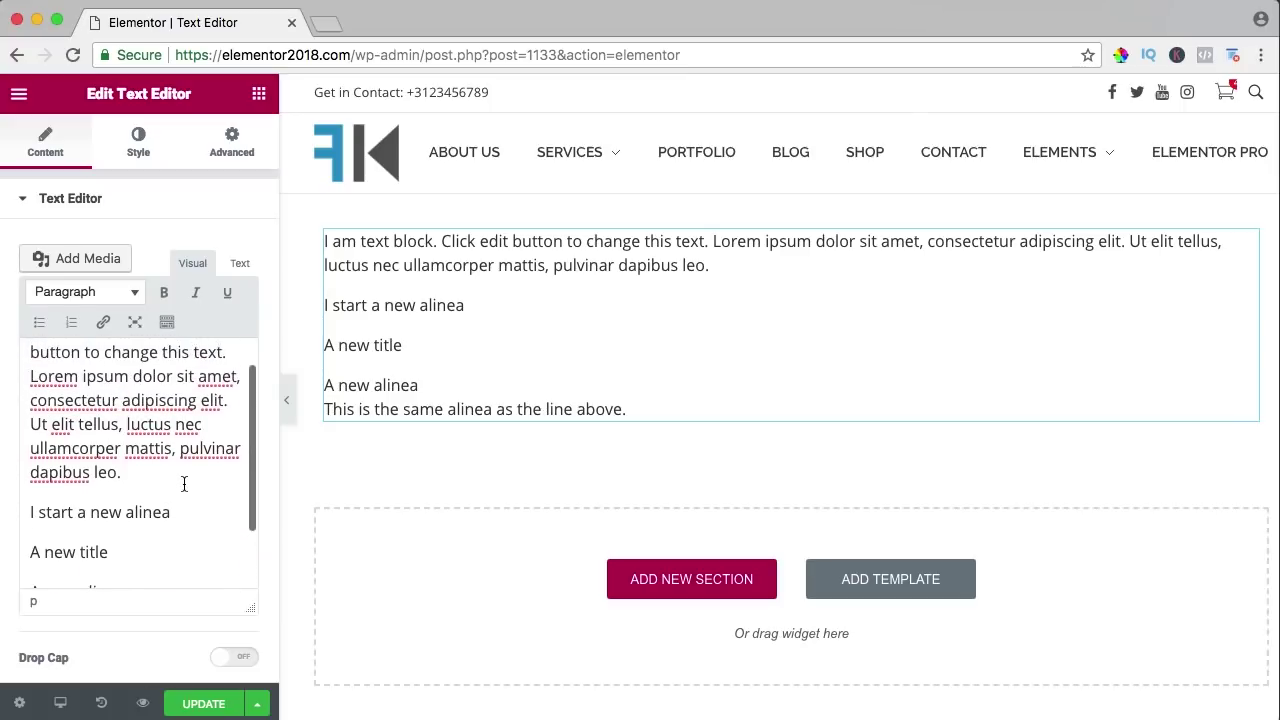
scroll(183, 484, down, 2)
scroll(183, 484, up, 1)
- Add the line "I star a new line in the alinea." after a line break at the end of the first paragraph
click(143, 402)
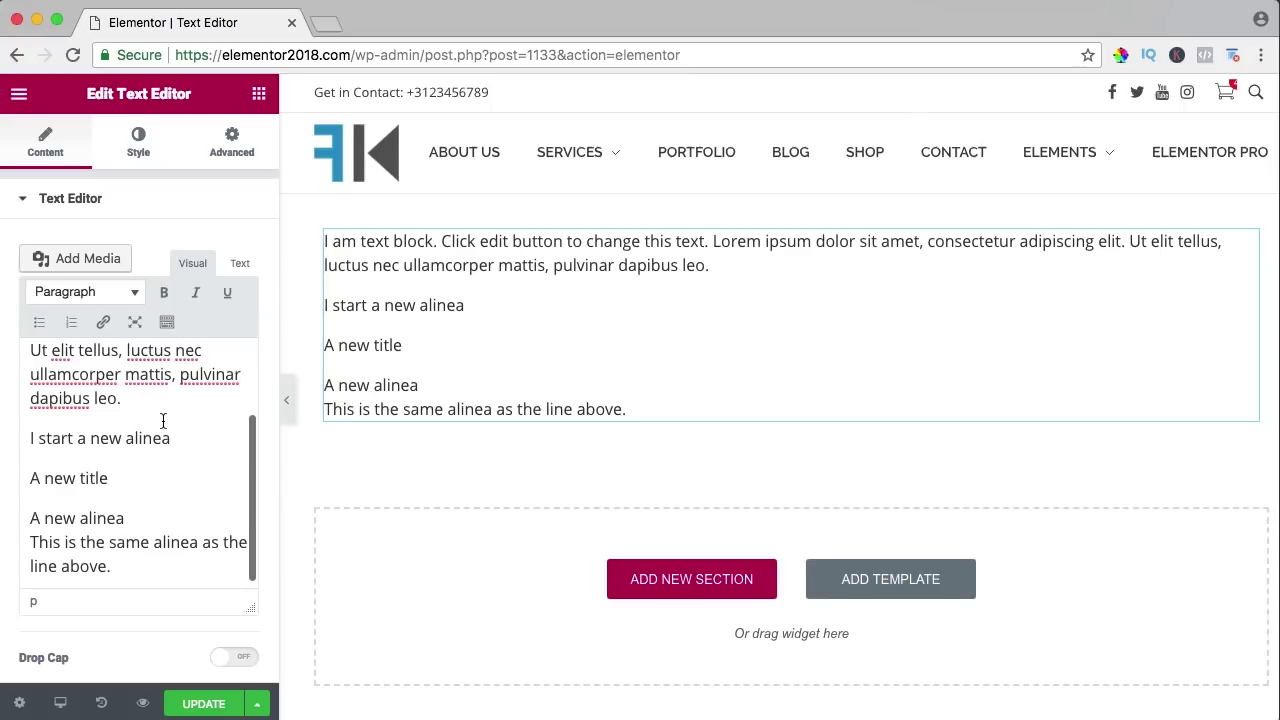
key(Return)
key(BackSpace)
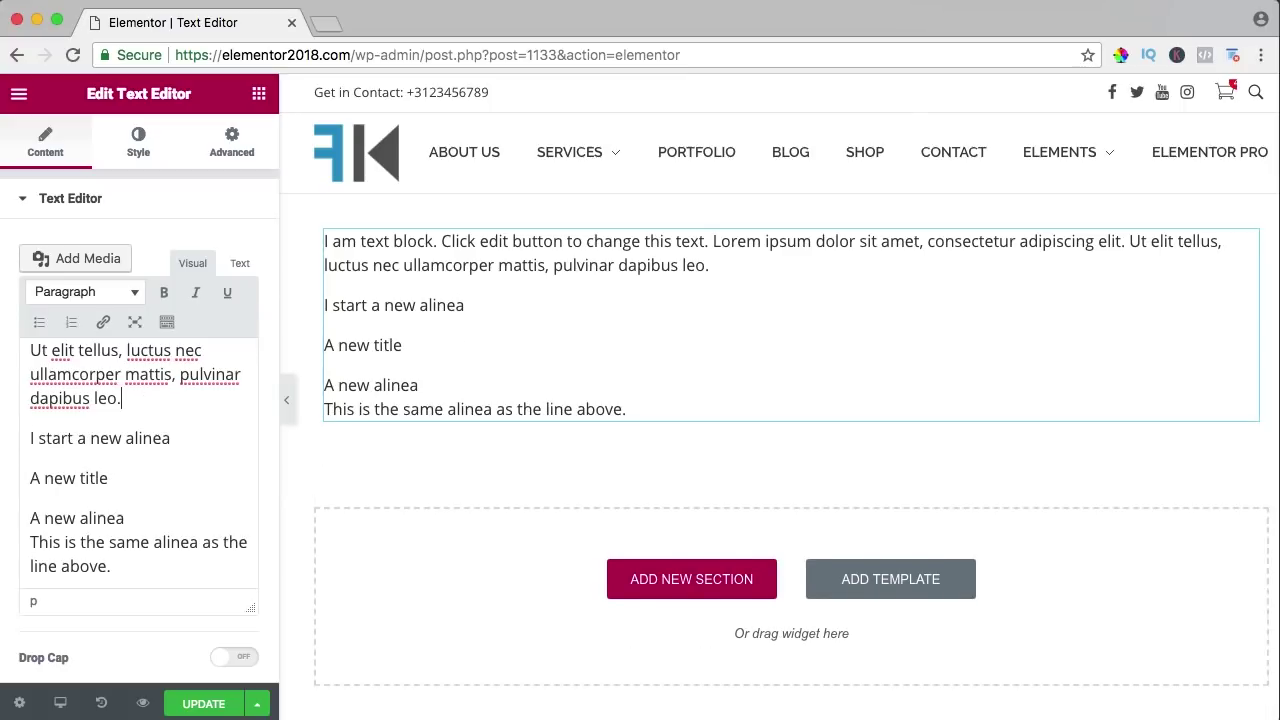
key(shift+Return)
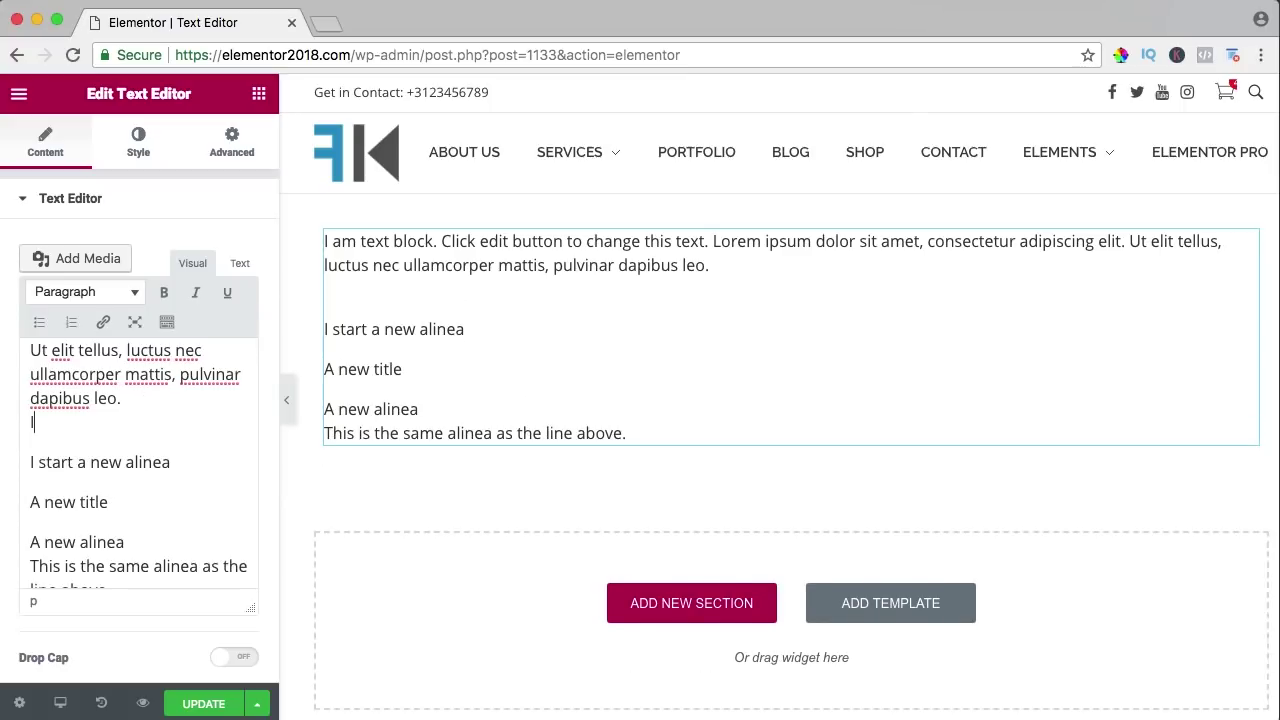
text(I star a new li)
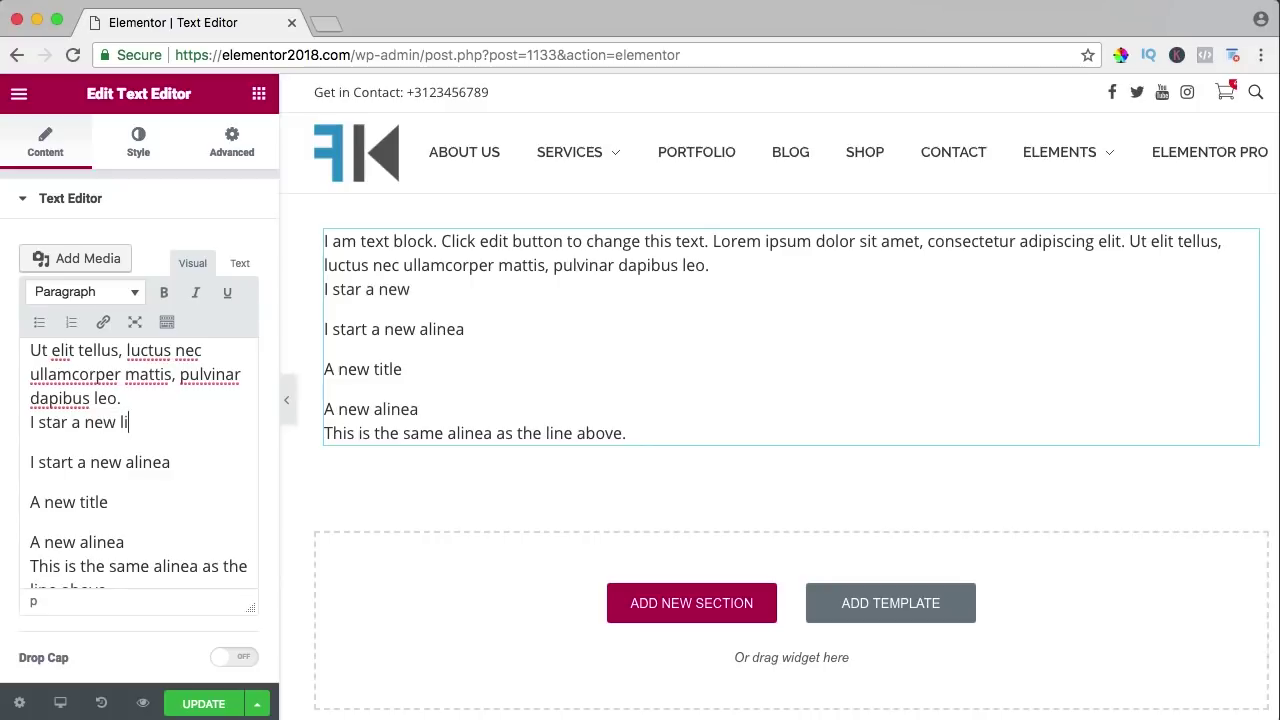
text(ne in the alinea.)
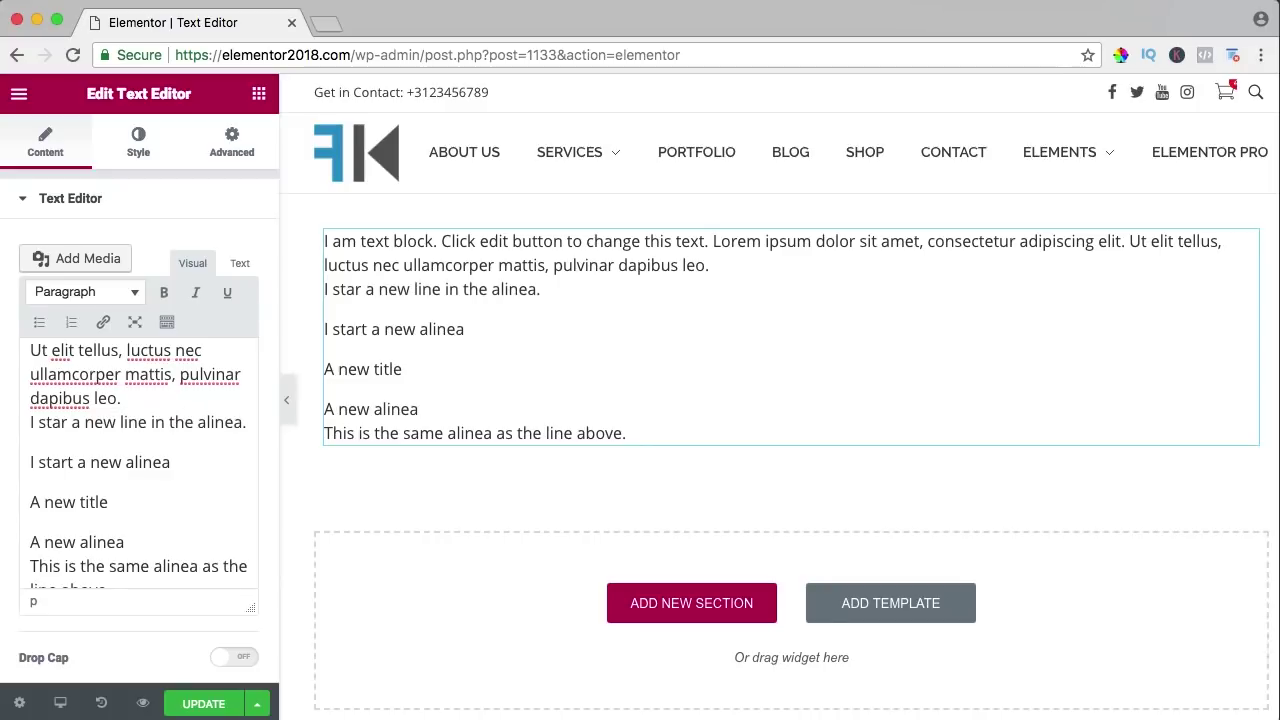
- Try the Heading 2 format on the first paragraph and switch it back to Paragraph
scroll(122, 410, up, 3)
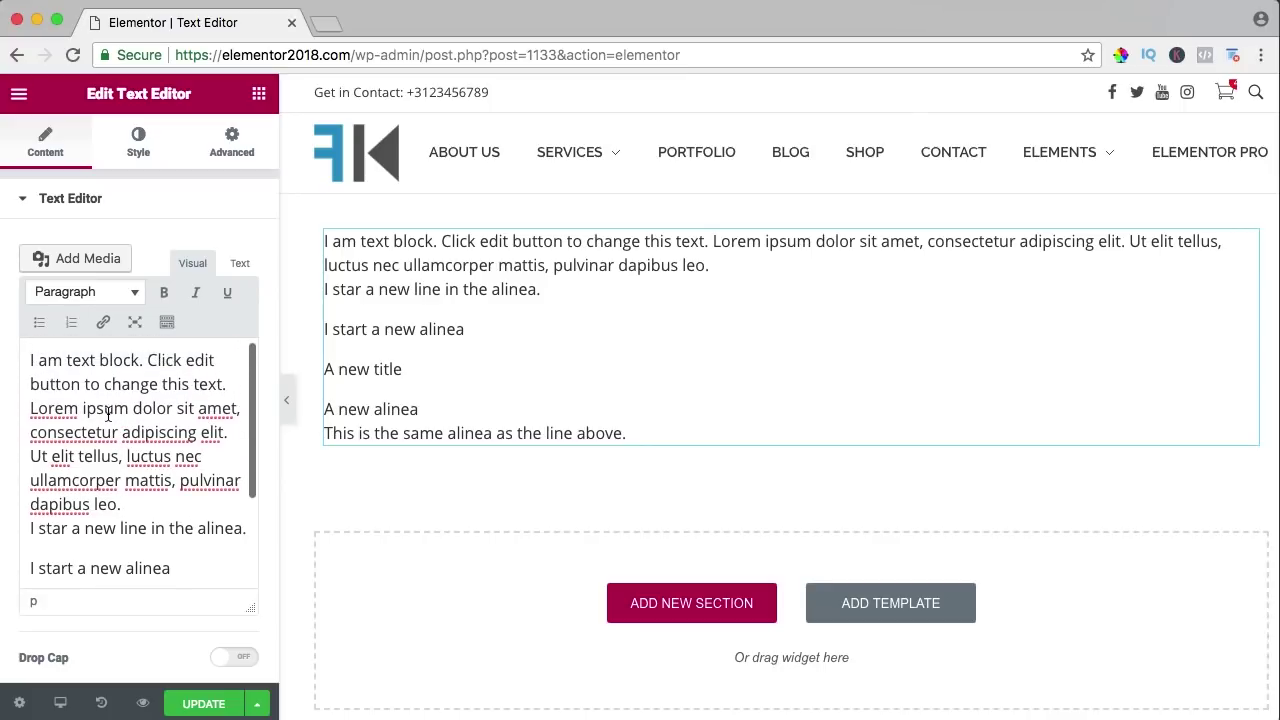
click(96, 294)
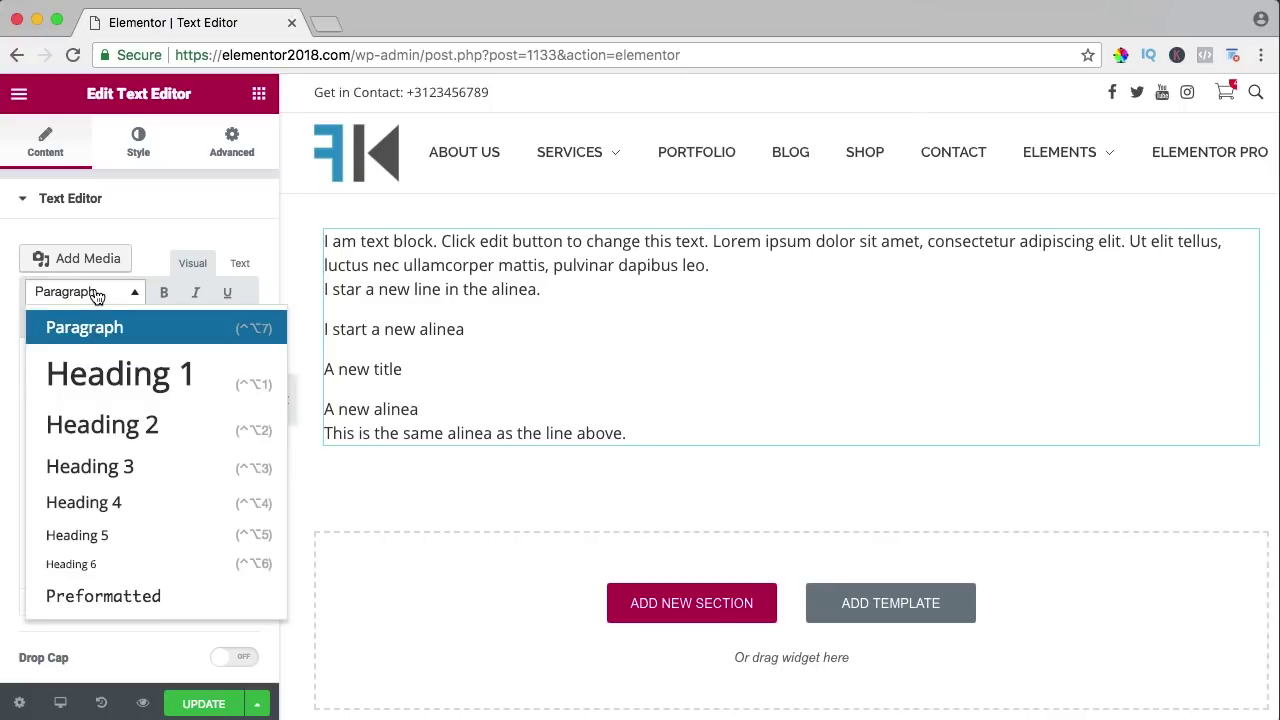
click(90, 428)
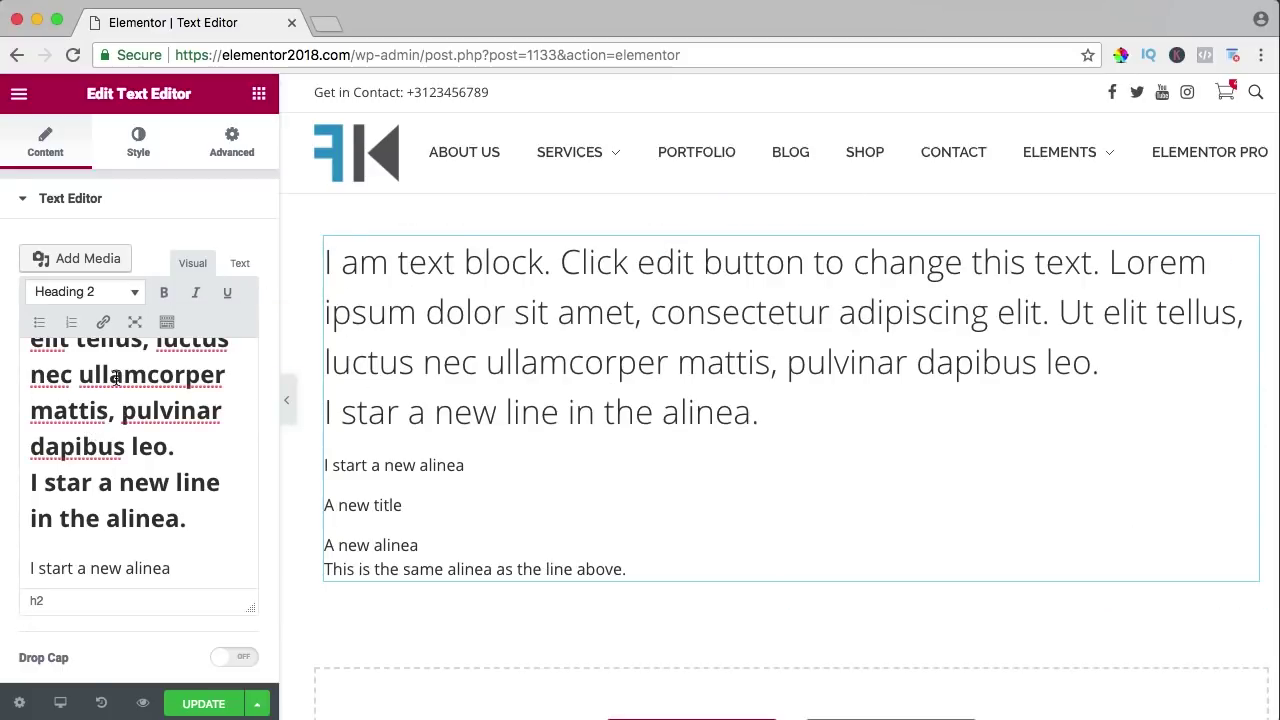
click(80, 292)
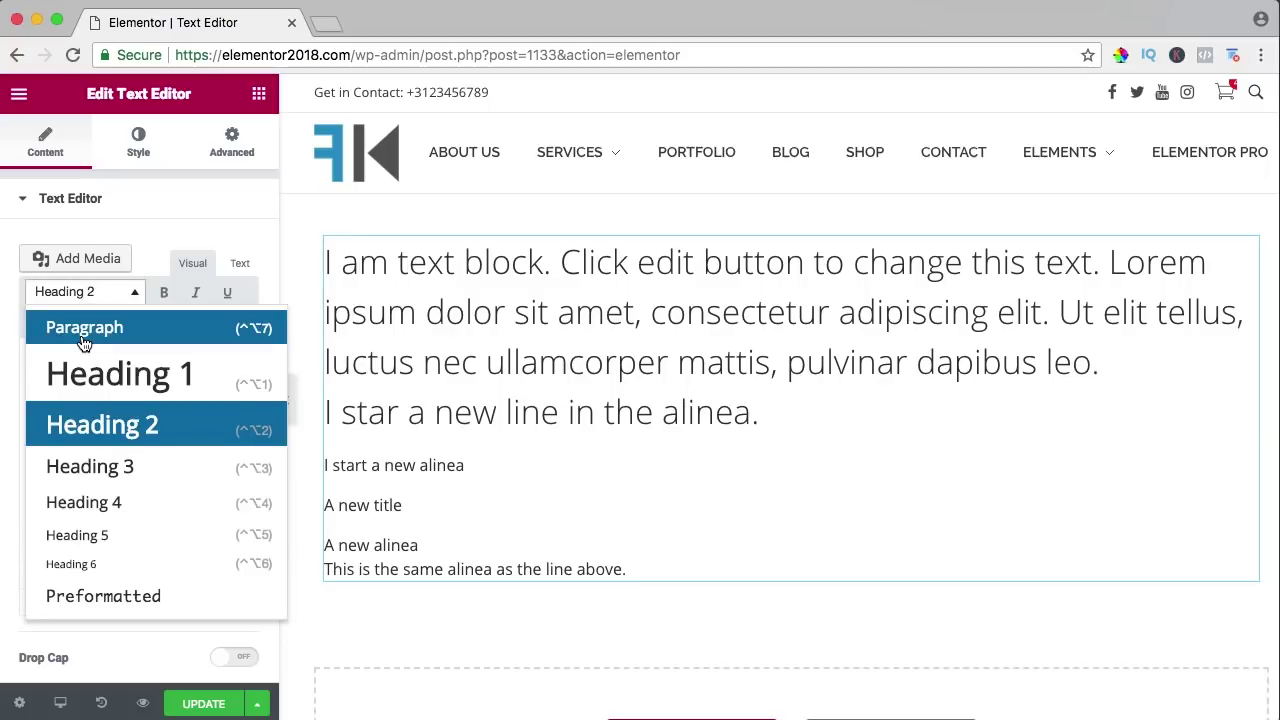
click(83, 337)
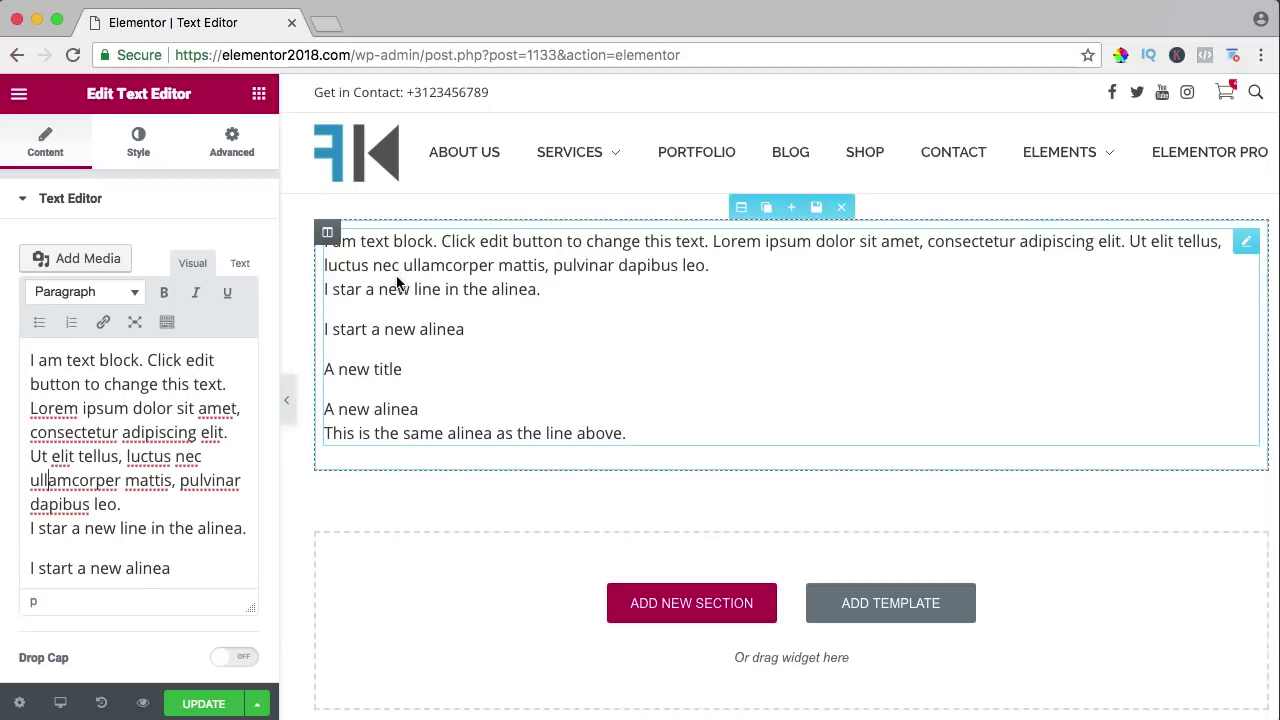
- Format the line "A new title" as Heading 2
scroll(100, 432, down, 3)
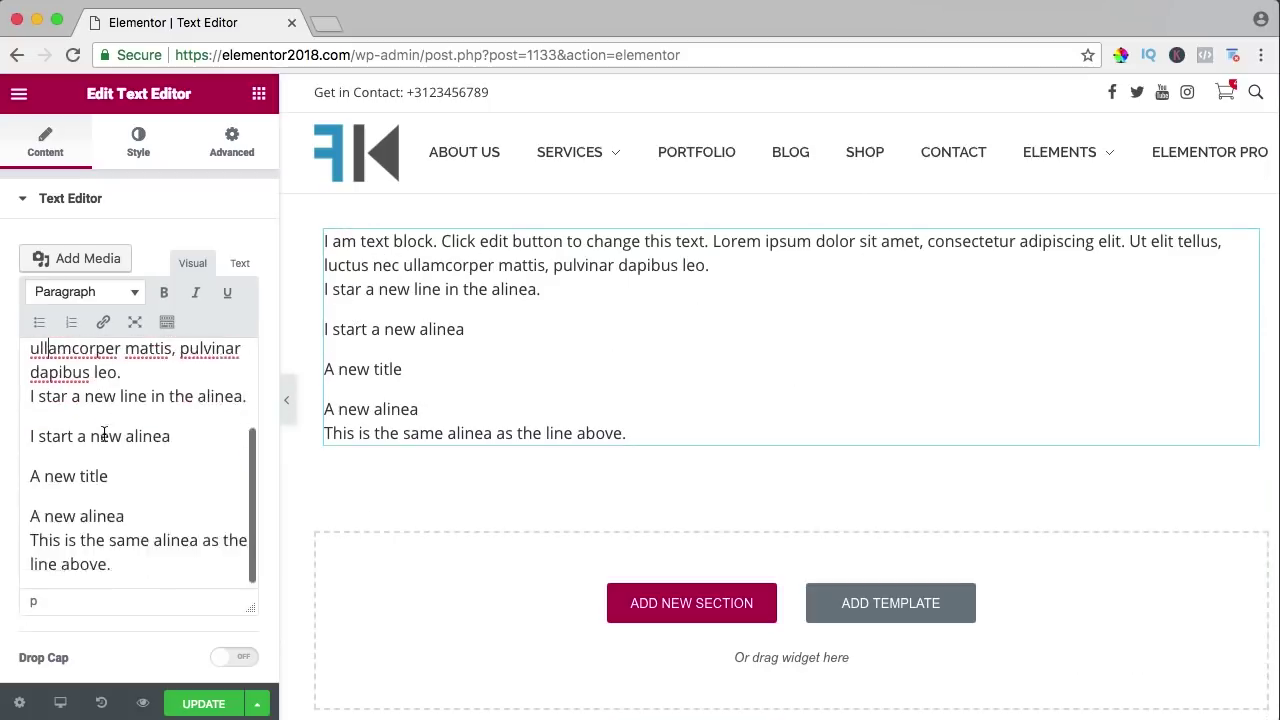
click(54, 432)
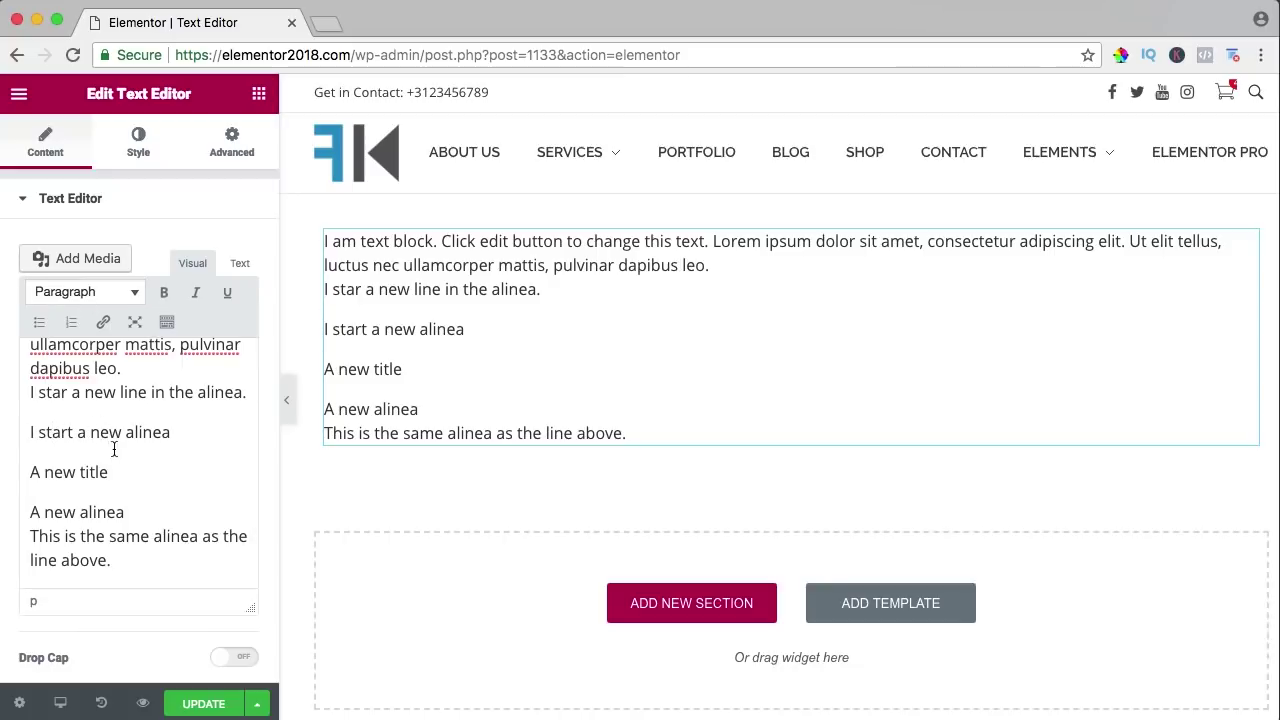
click(60, 474)
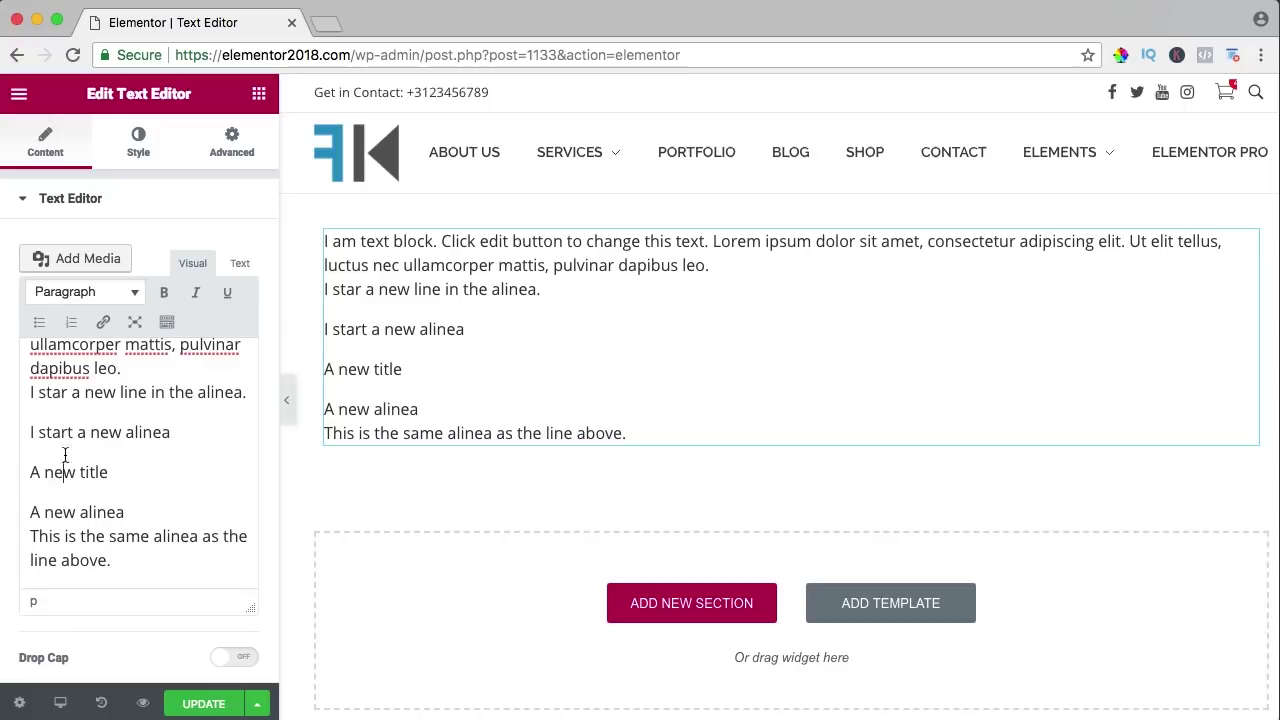
click(60, 291)
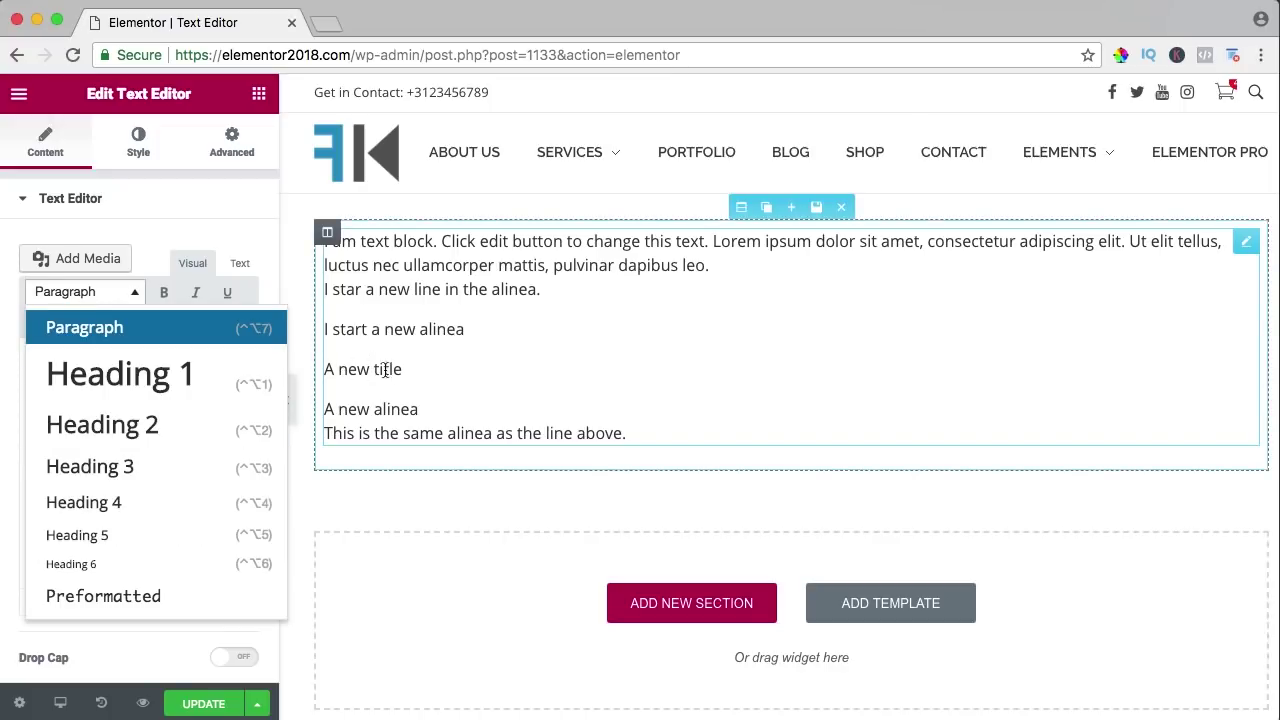
click(152, 424)
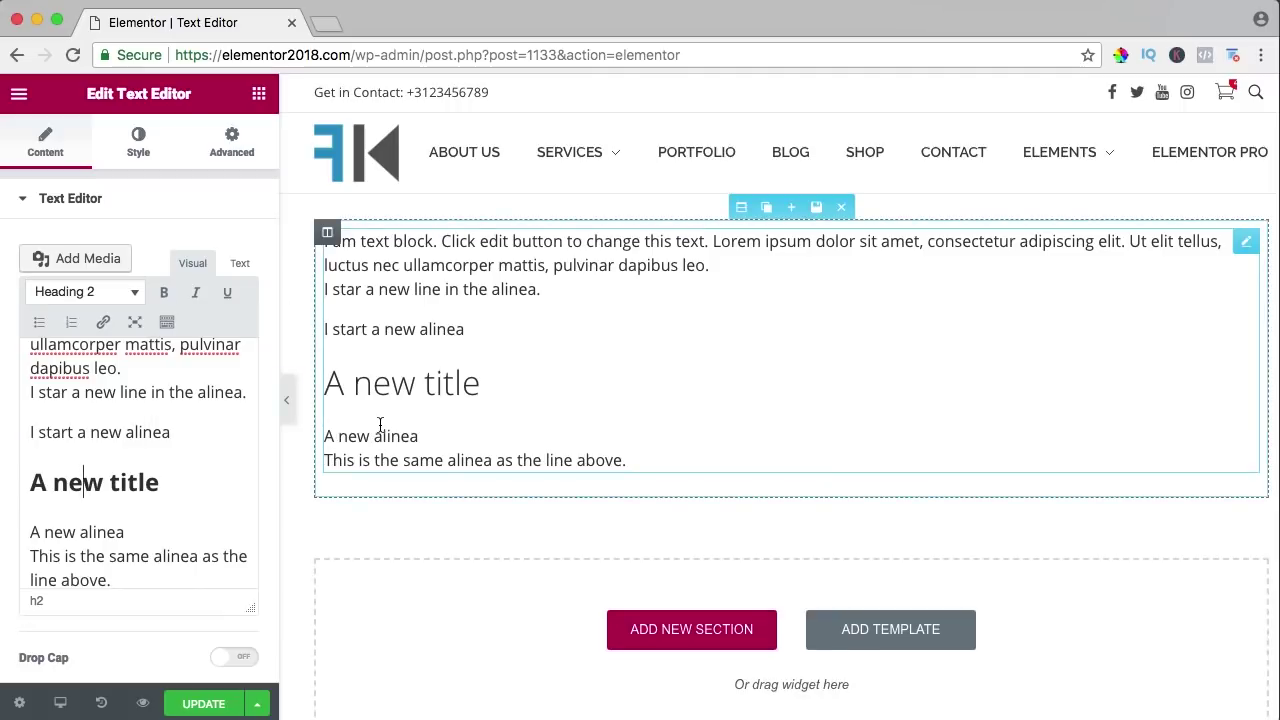
- Try Heading 2 on the paragraph starting with "A new alinea" and insert an extra line break after its first line
scroll(200, 449, down, 1)
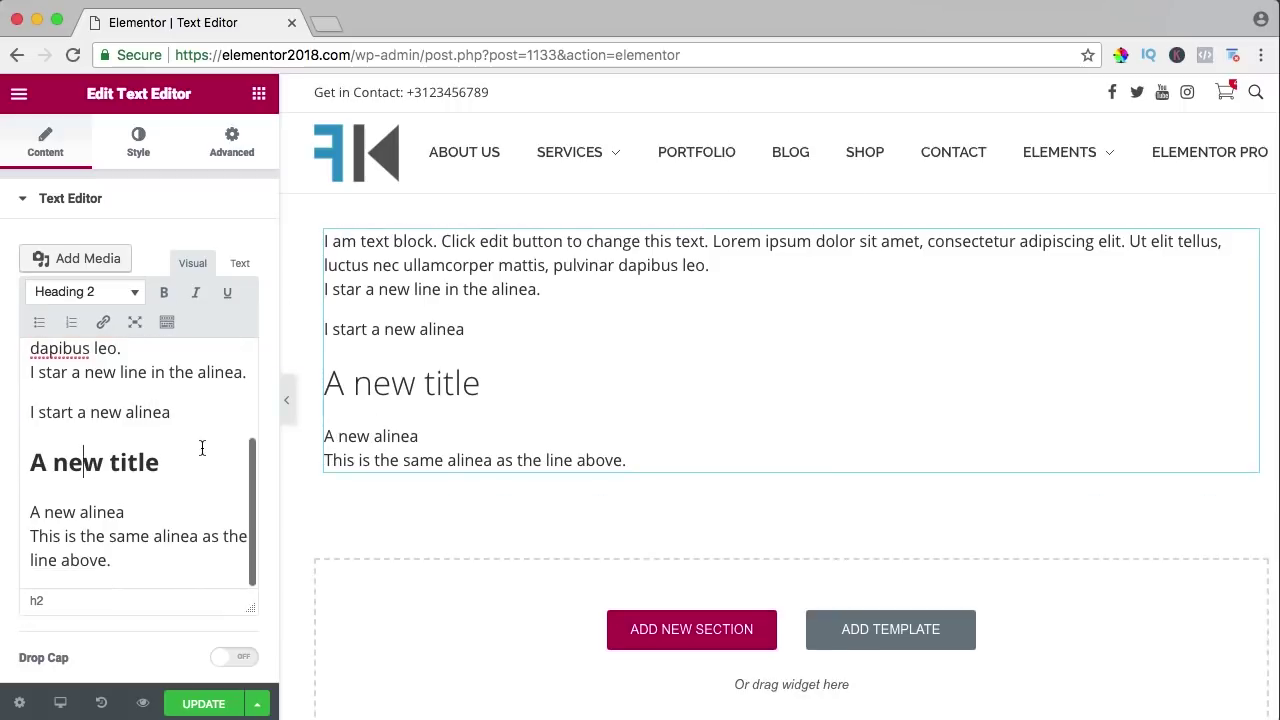
click(57, 511)
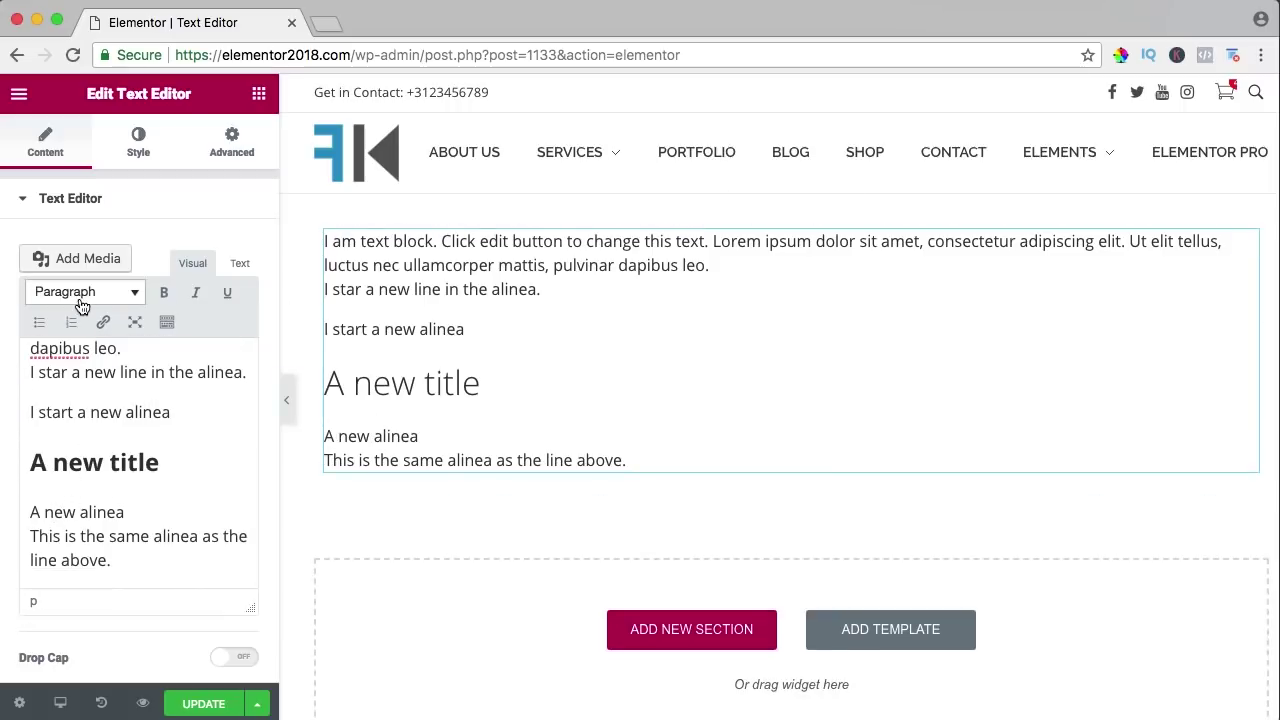
drag(32, 513, 149, 516)
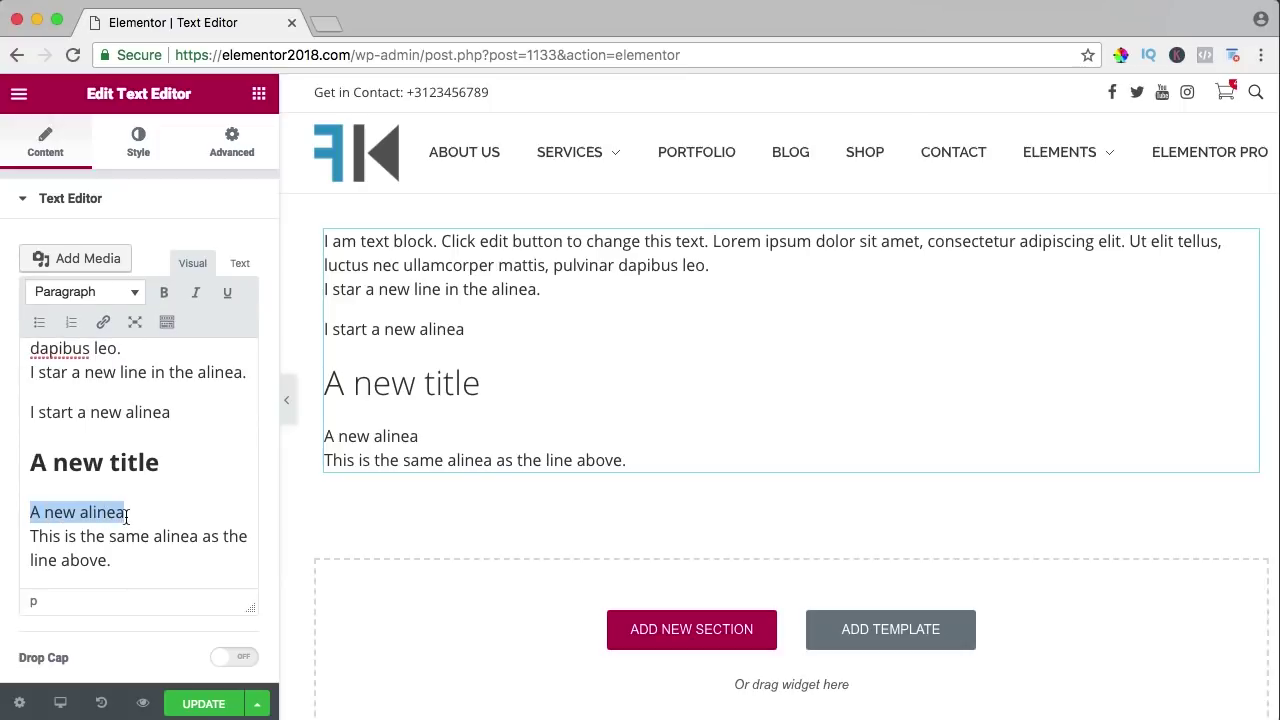
click(127, 515)
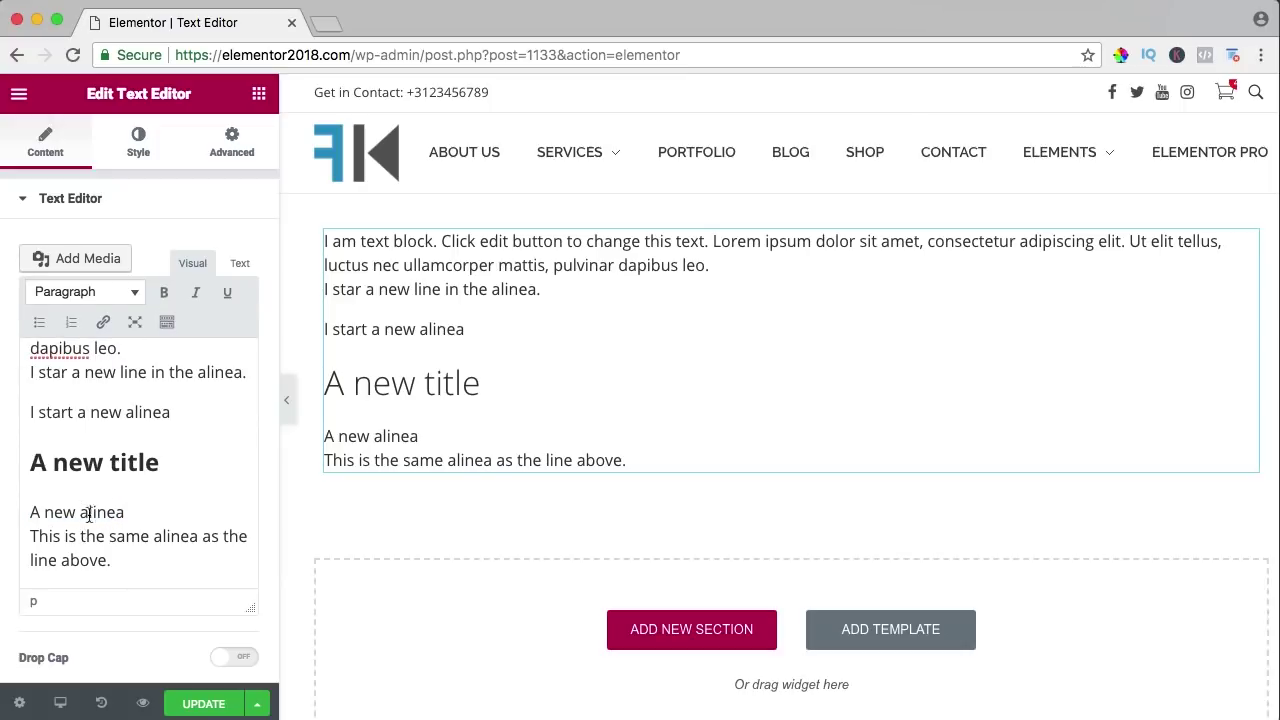
click(85, 291)
click(107, 428)
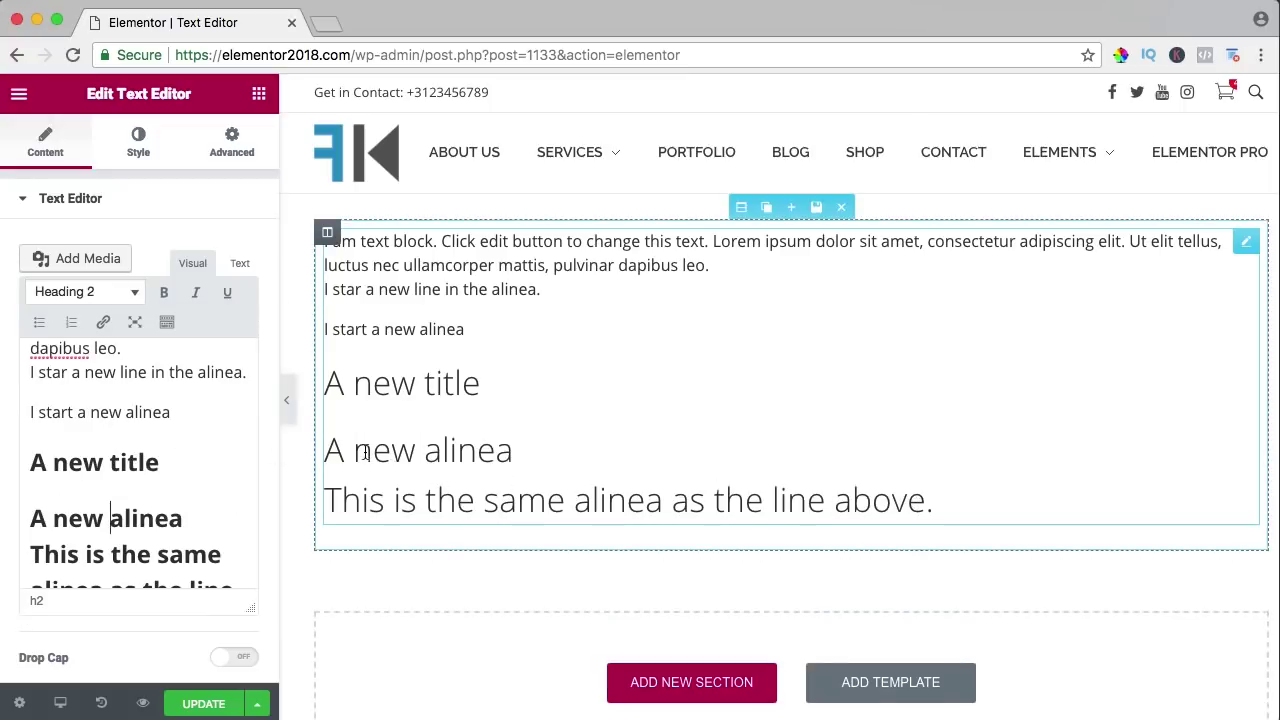
scroll(180, 463, down, 2)
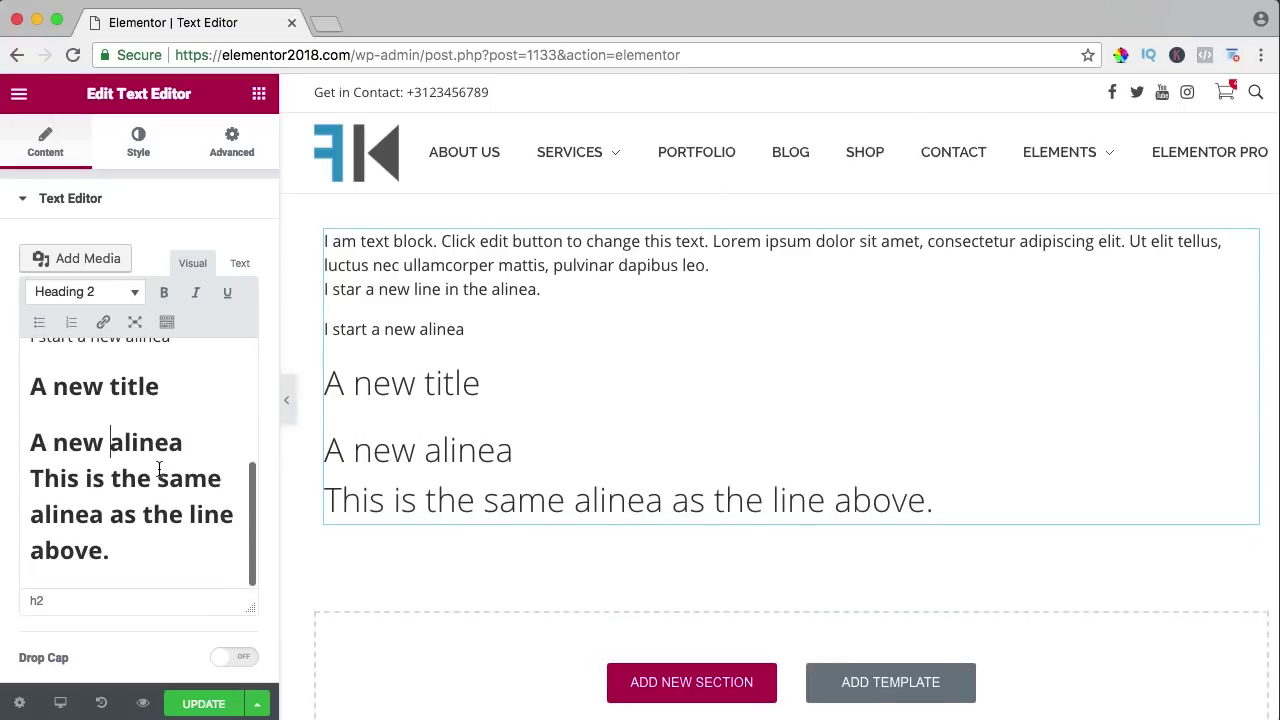
click(191, 446)
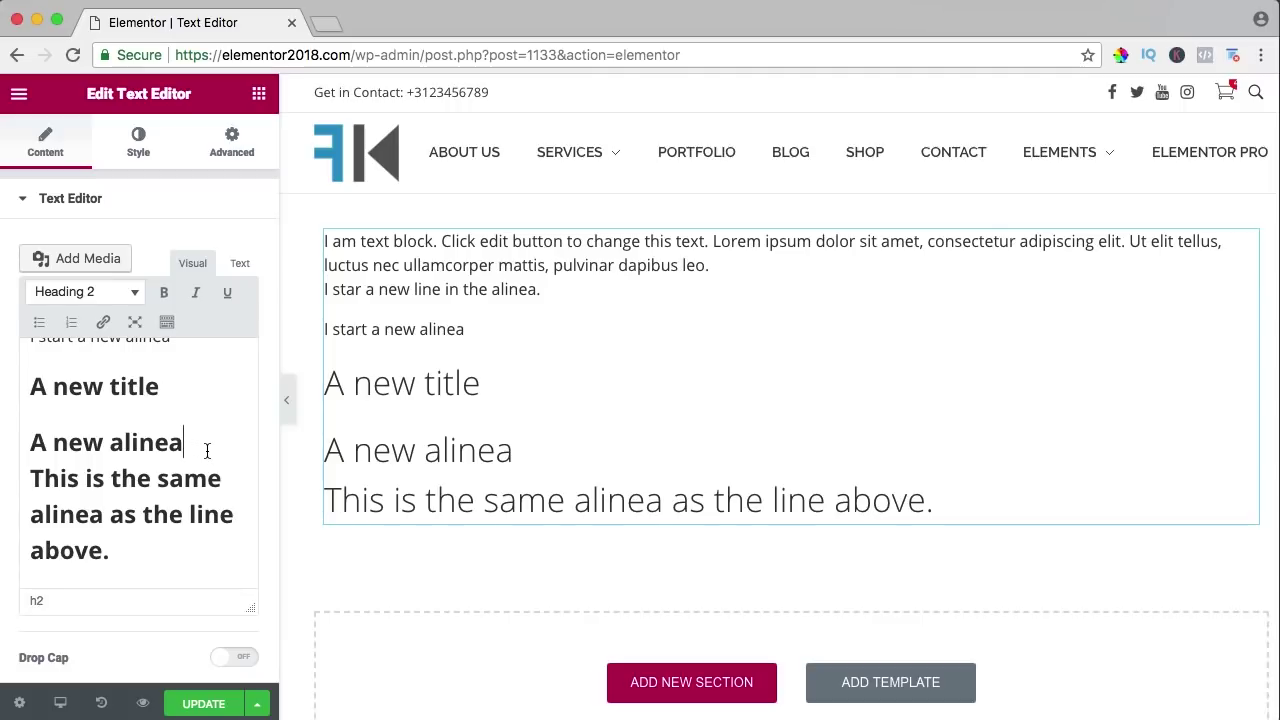
key(shift+Return)
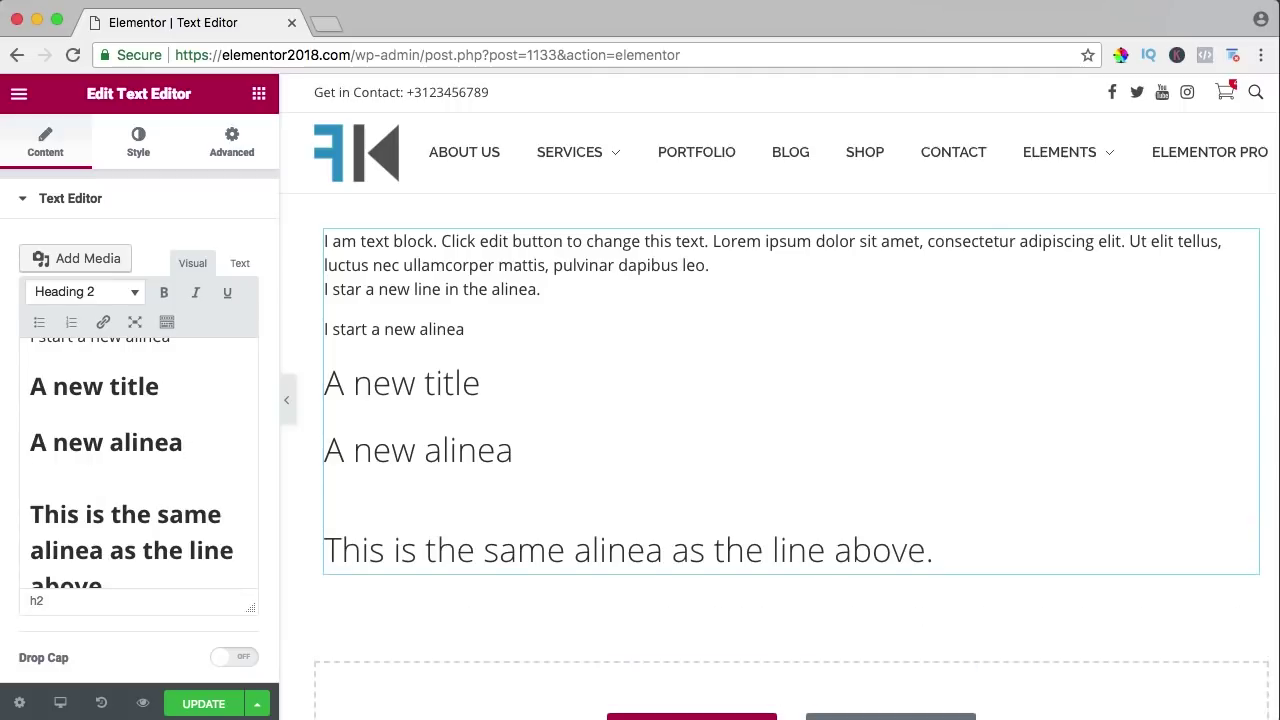
- Replace all the text with the paragraph "This is a paragraph" followed by a second paragraph, "This is a title"
key(BackSpace)
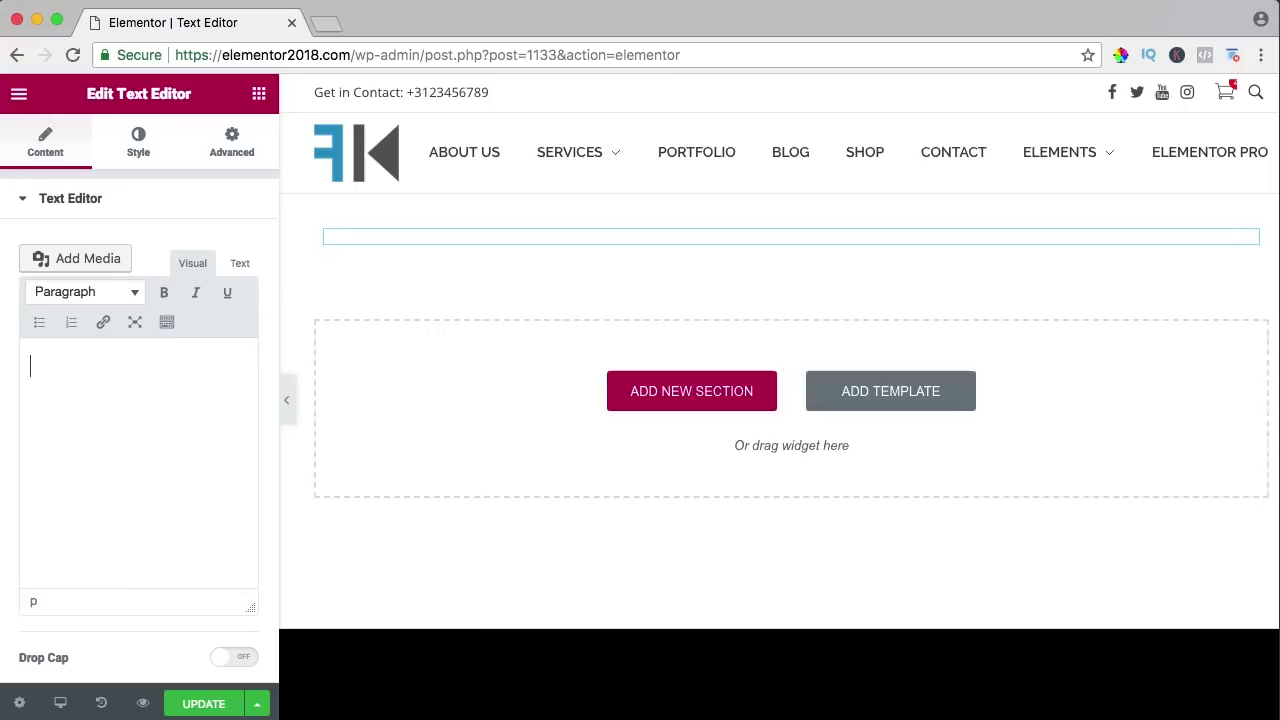
text(T)
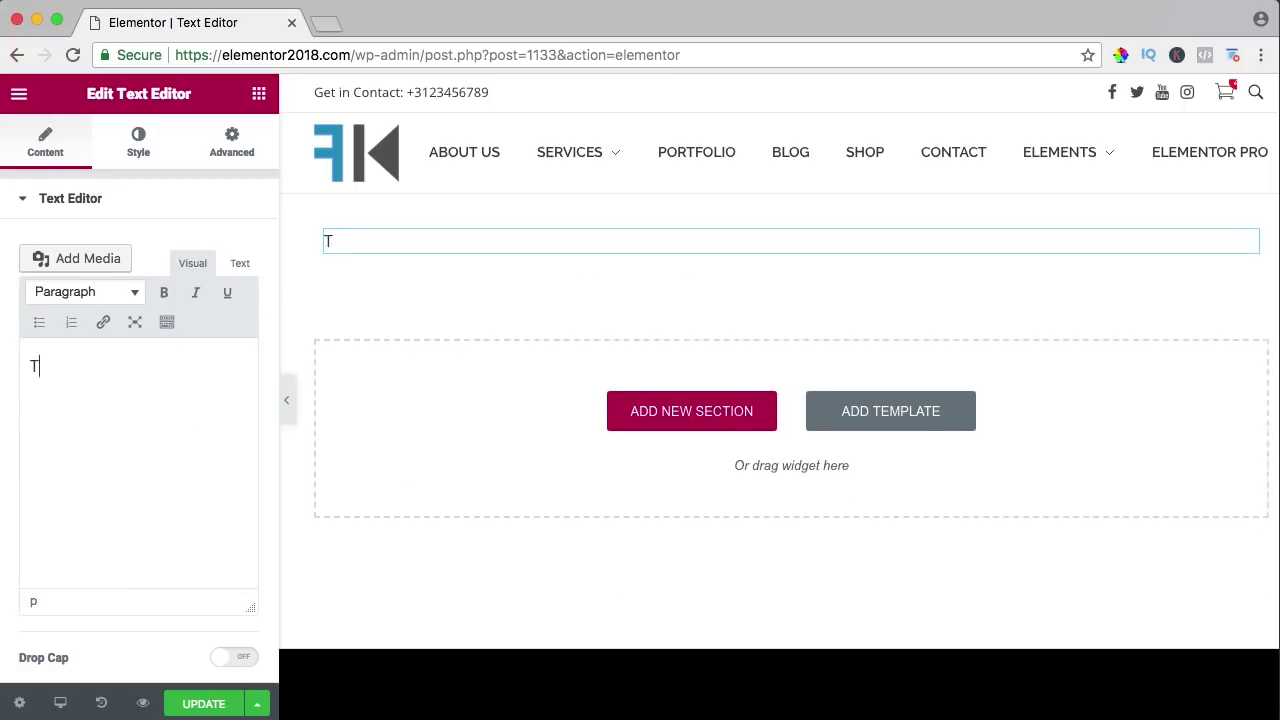
text(his is a paragraph)
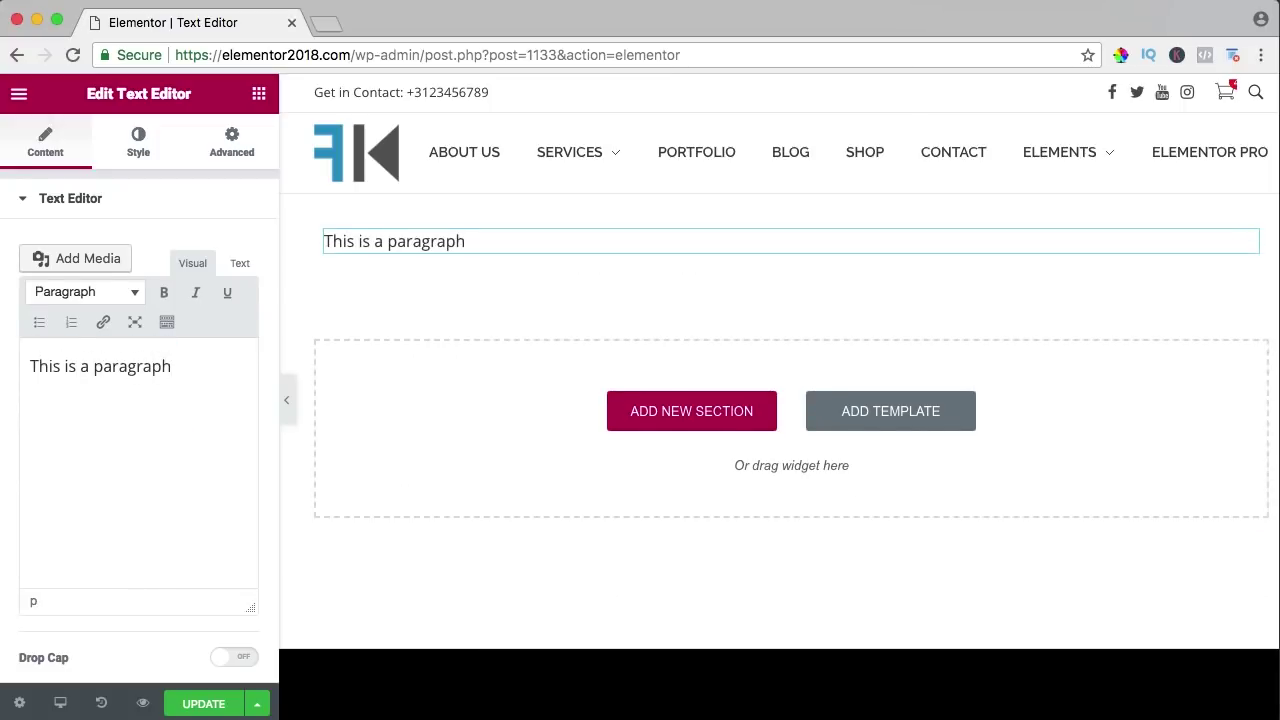
key(Return)
text(Th)
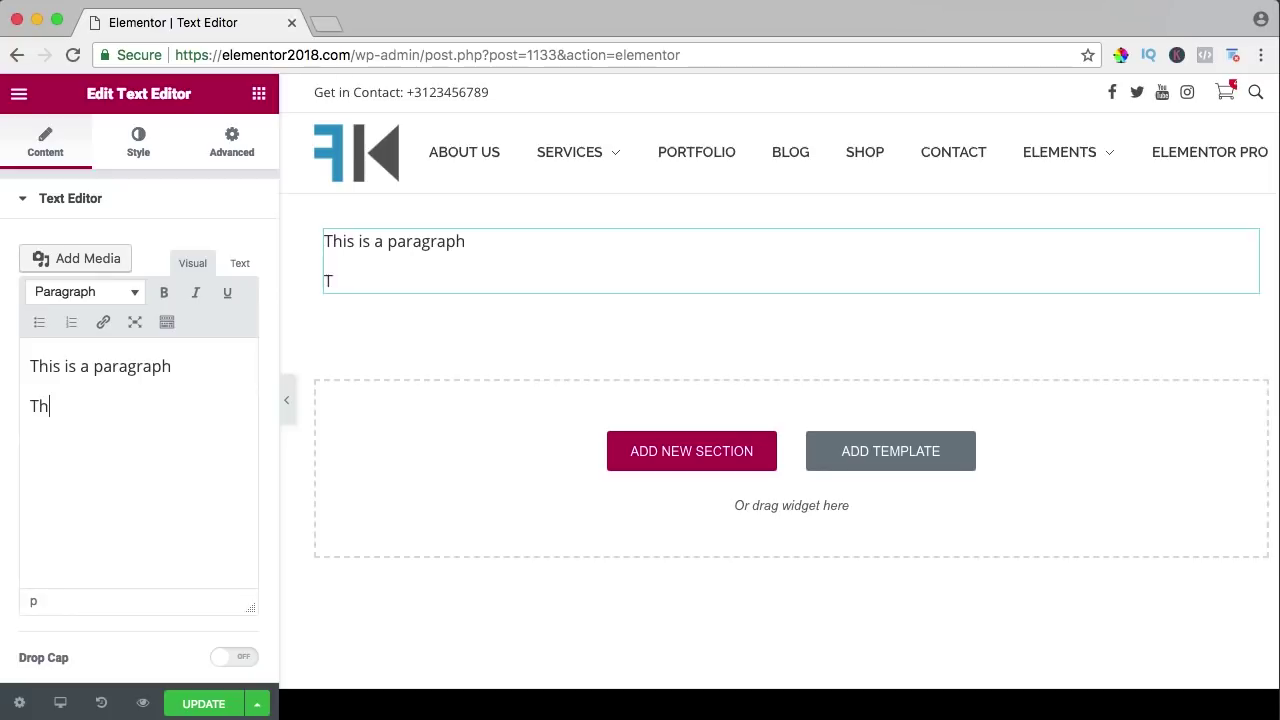
text(is is a titel)
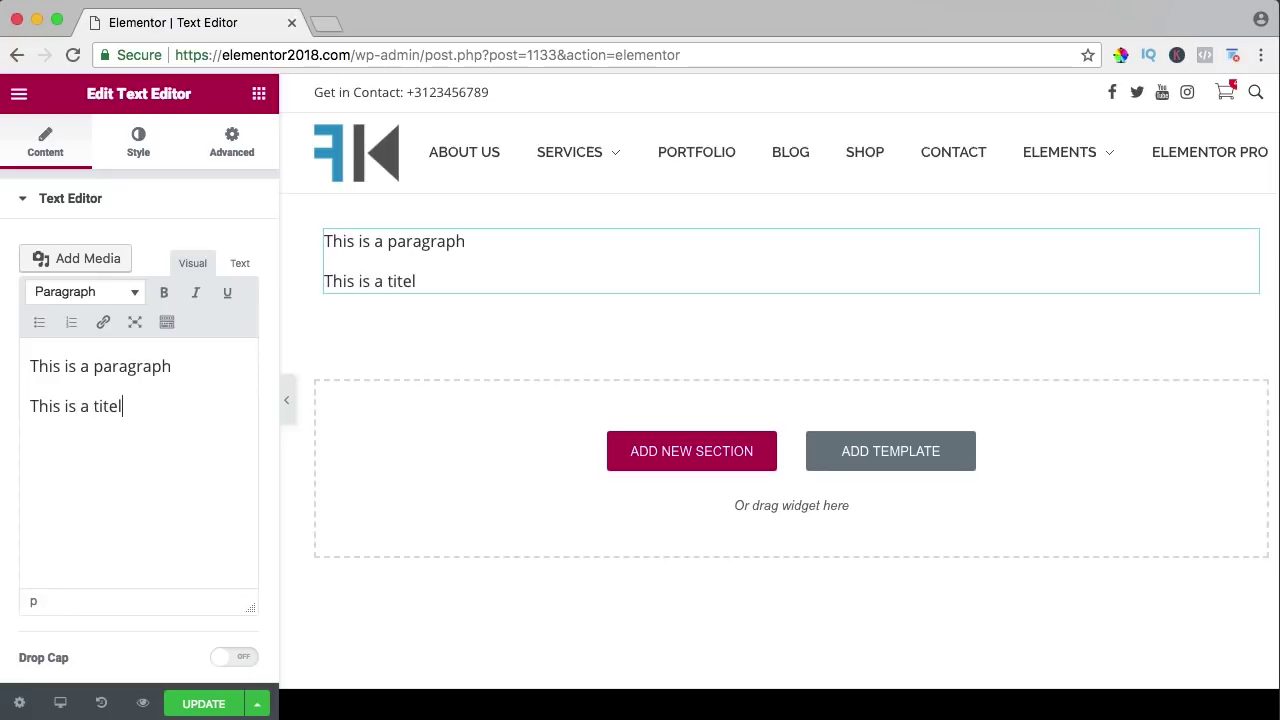
key(BackSpace)
key(BackSpace)
text(le)
- Add a third paragraph, "This is a paragraph", with "This is the second line of the paragraph" after a line break
key(Return)
text(This is a )
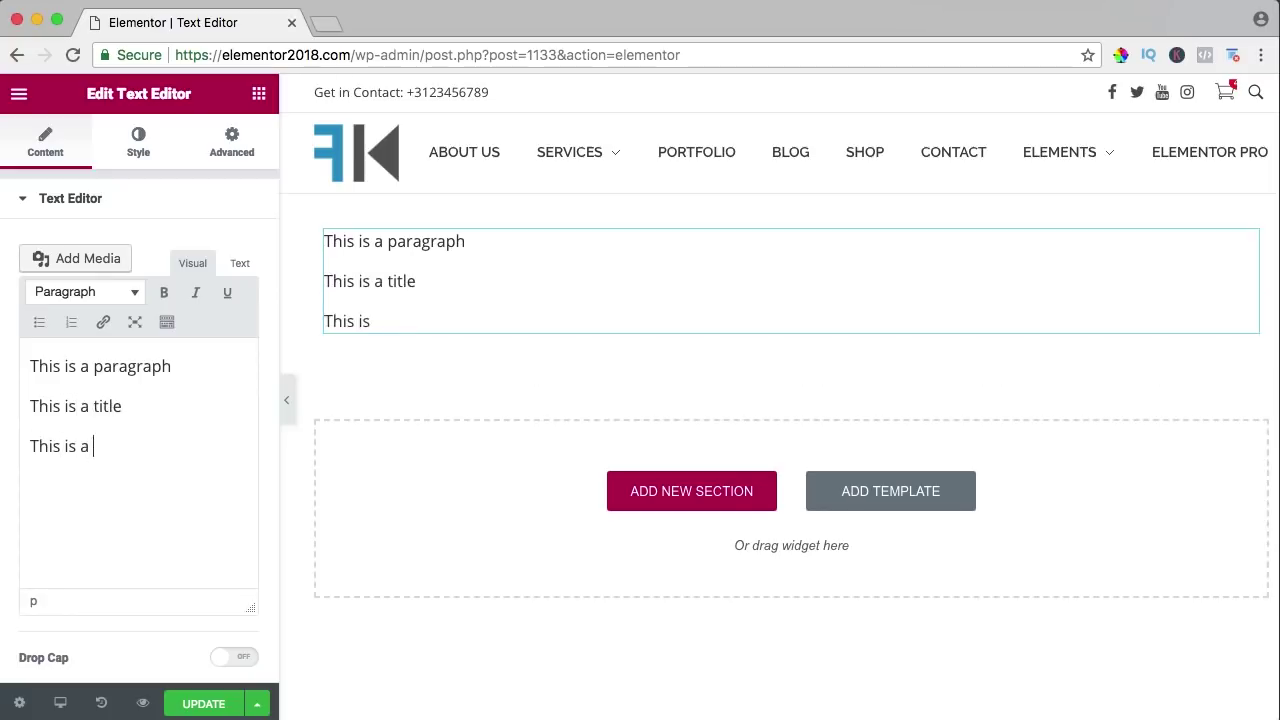
text(paragr)
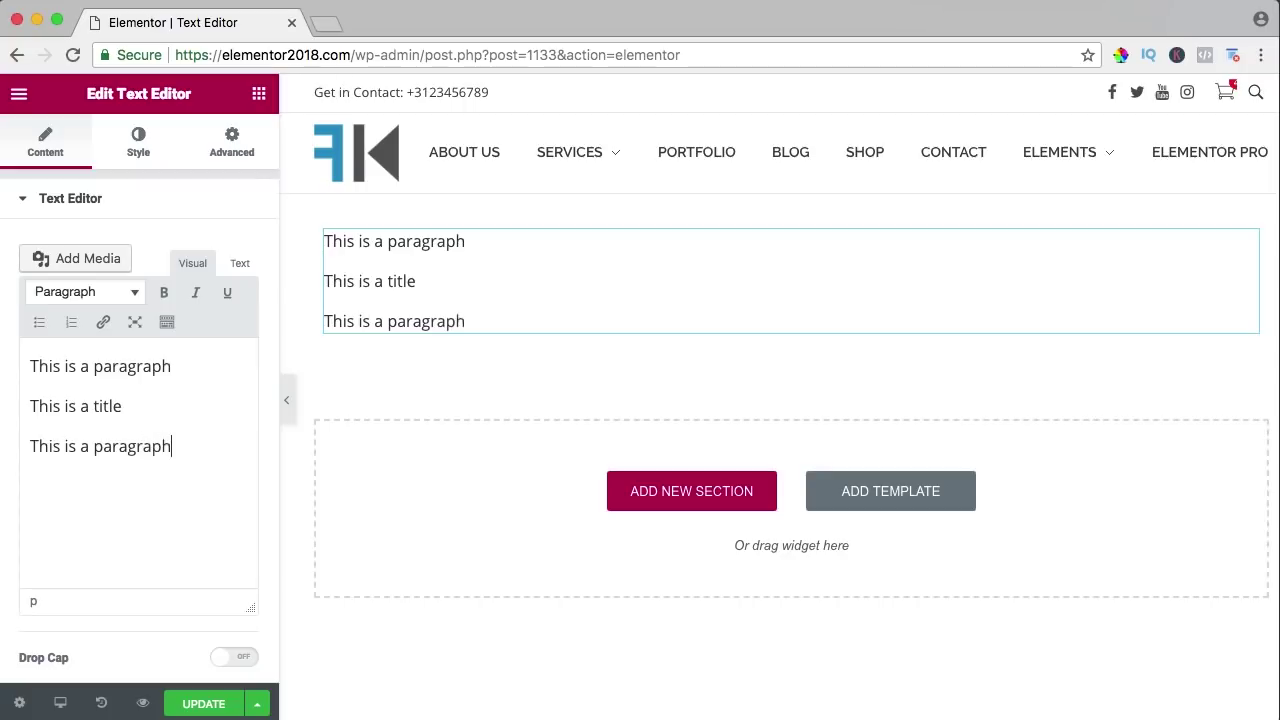
text(aph)
key(Return)
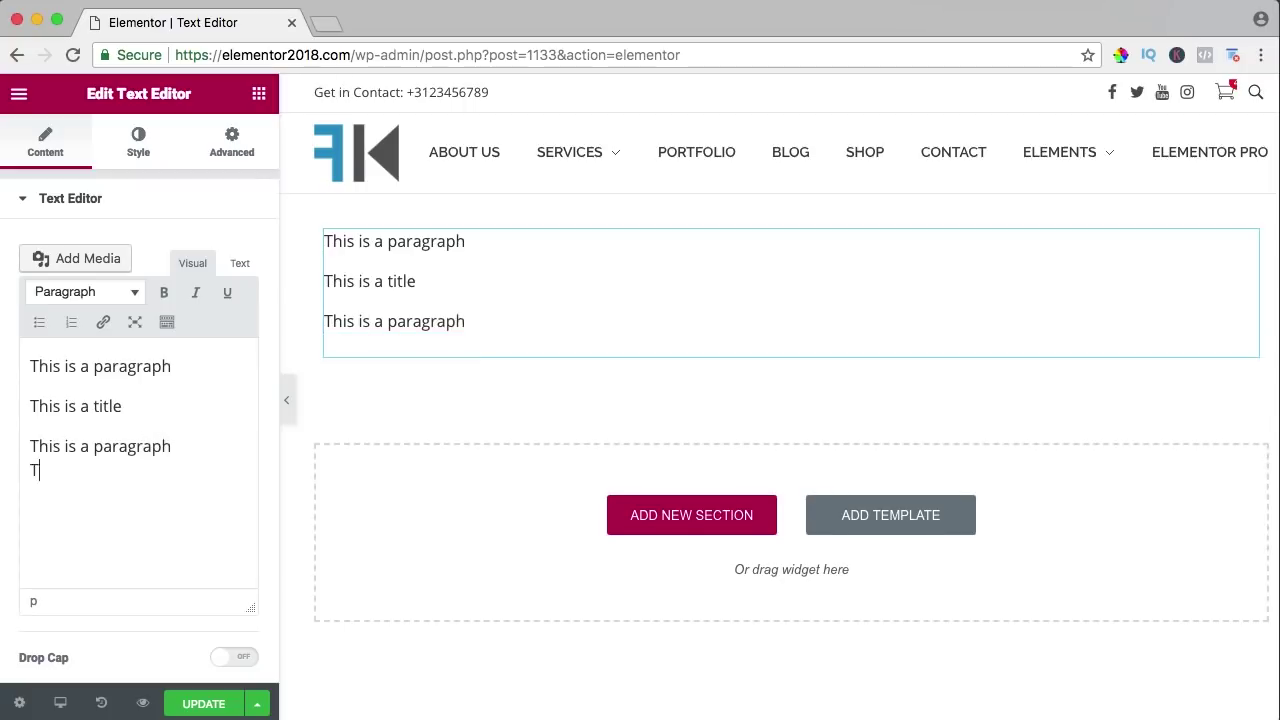
text(This is the second li)
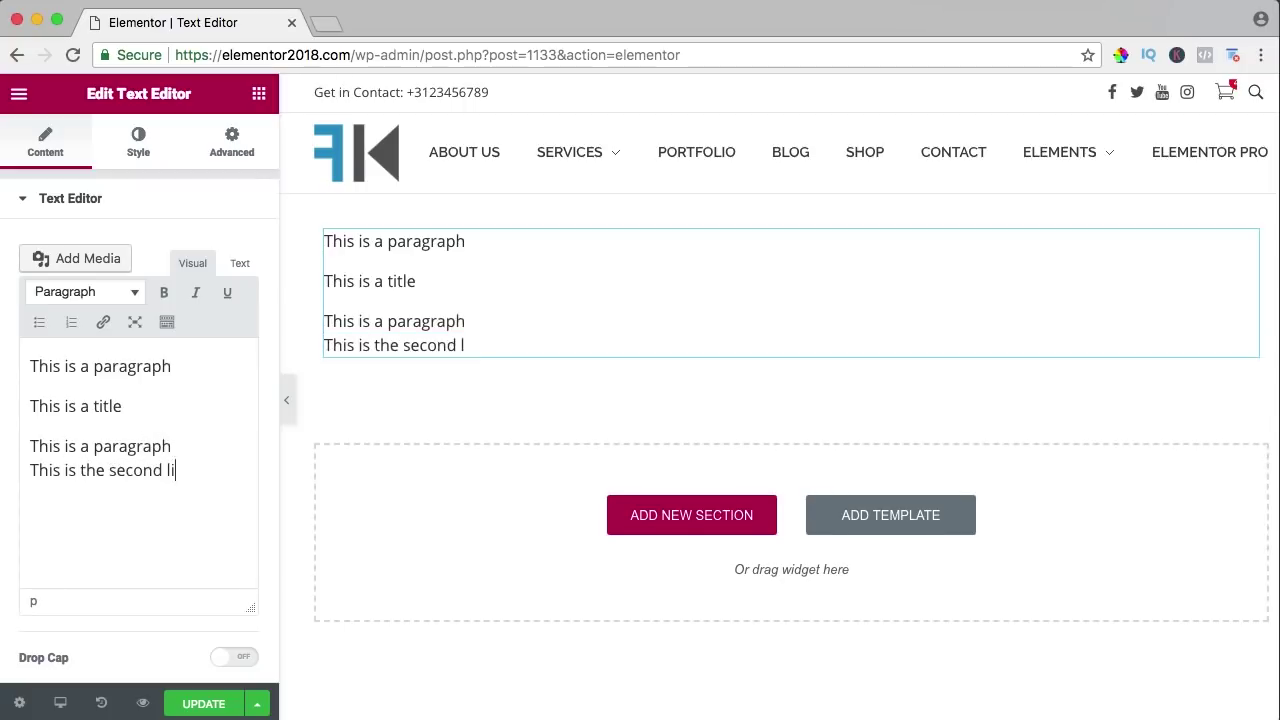
text(ne of the paragraph)
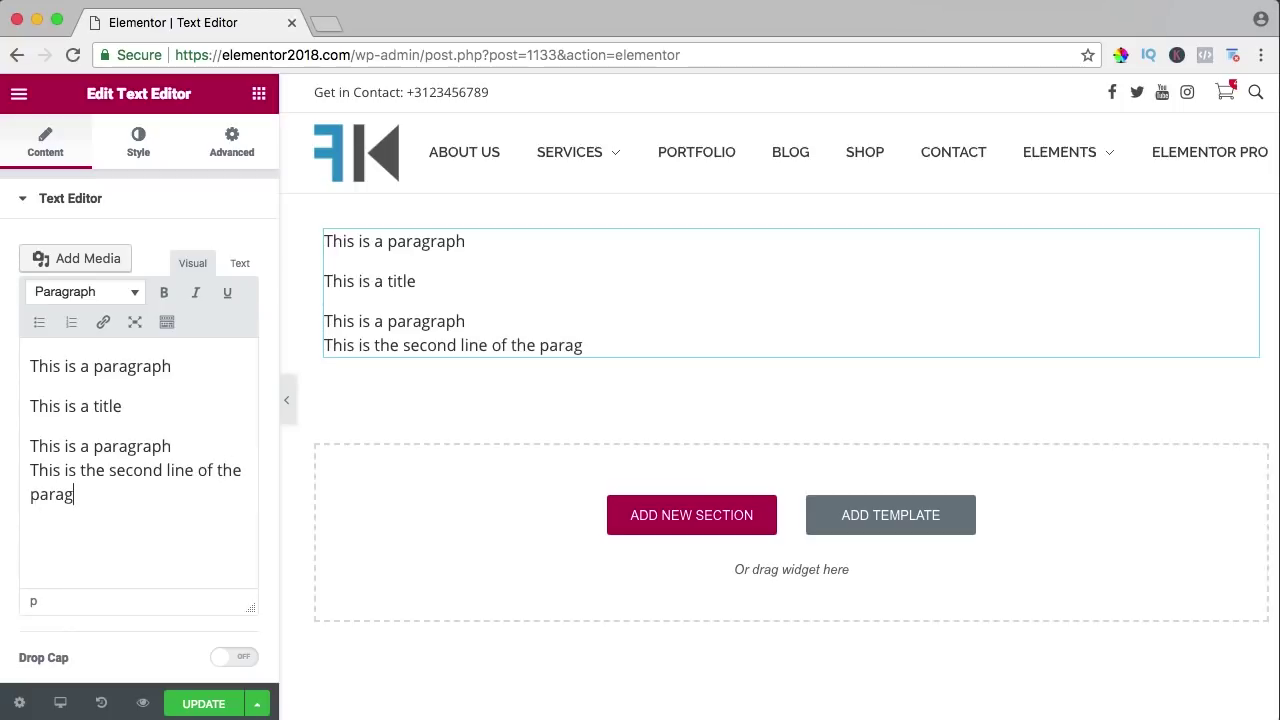
- Format the line "This is a title" as Heading 2
click(85, 405)
click(80, 291)
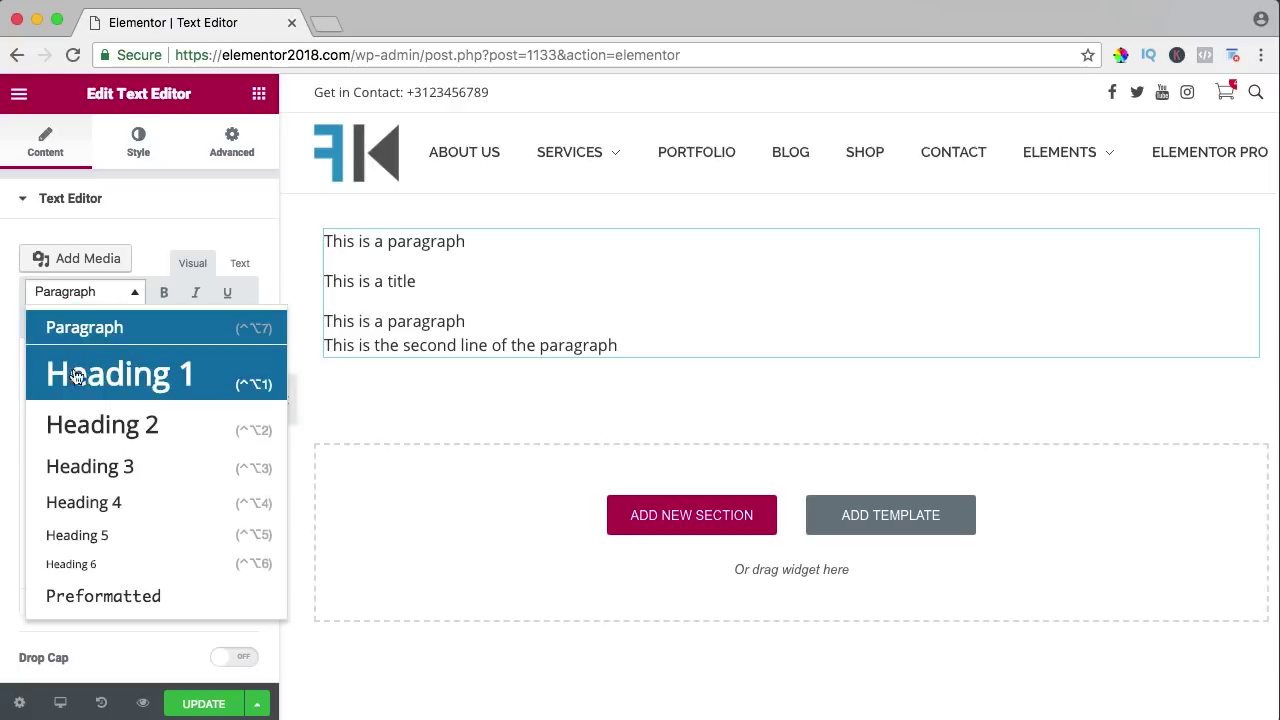
click(78, 418)
- Try the Heading 2 format on the last two-line paragraph and undo it
click(68, 488)
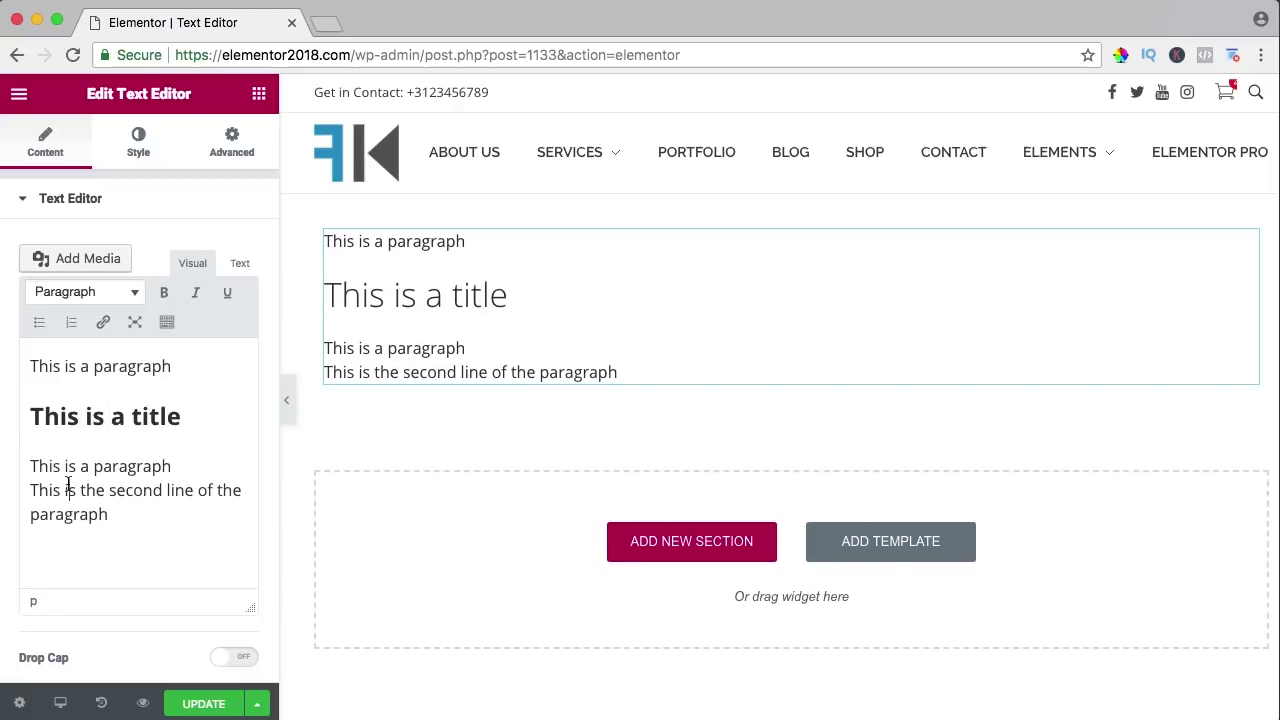
click(88, 295)
click(213, 418)
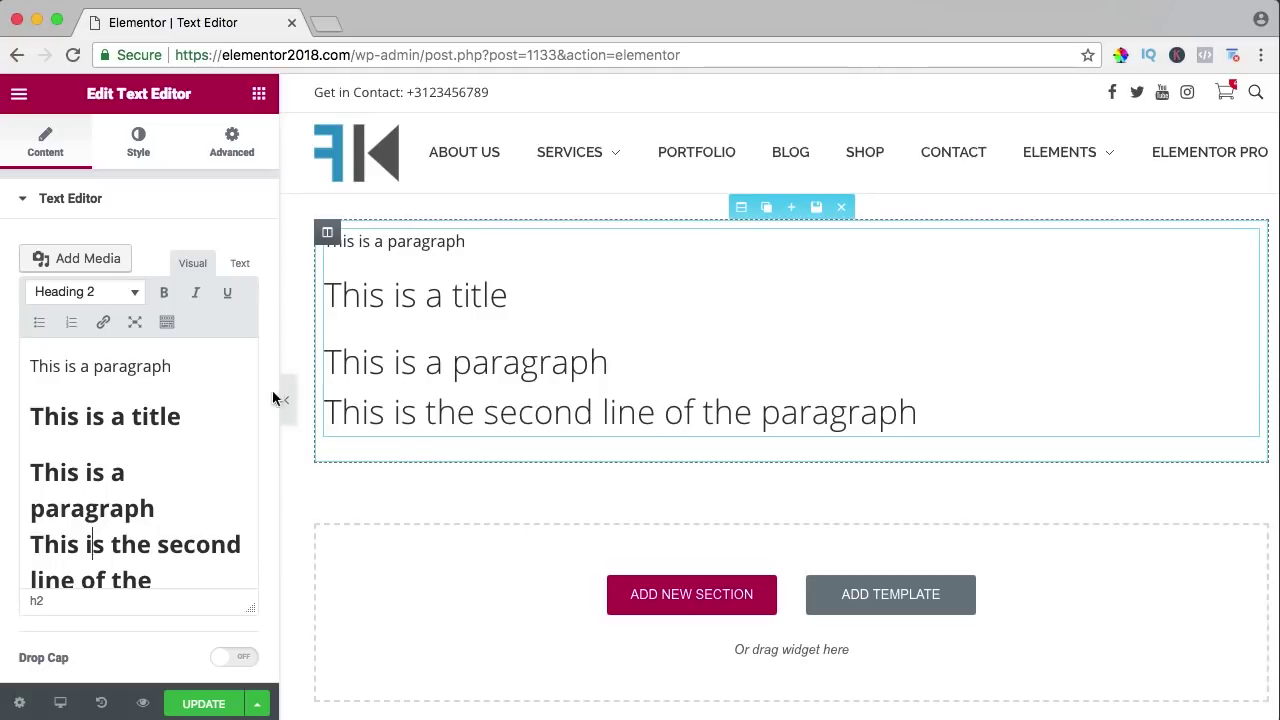
key(super+z)
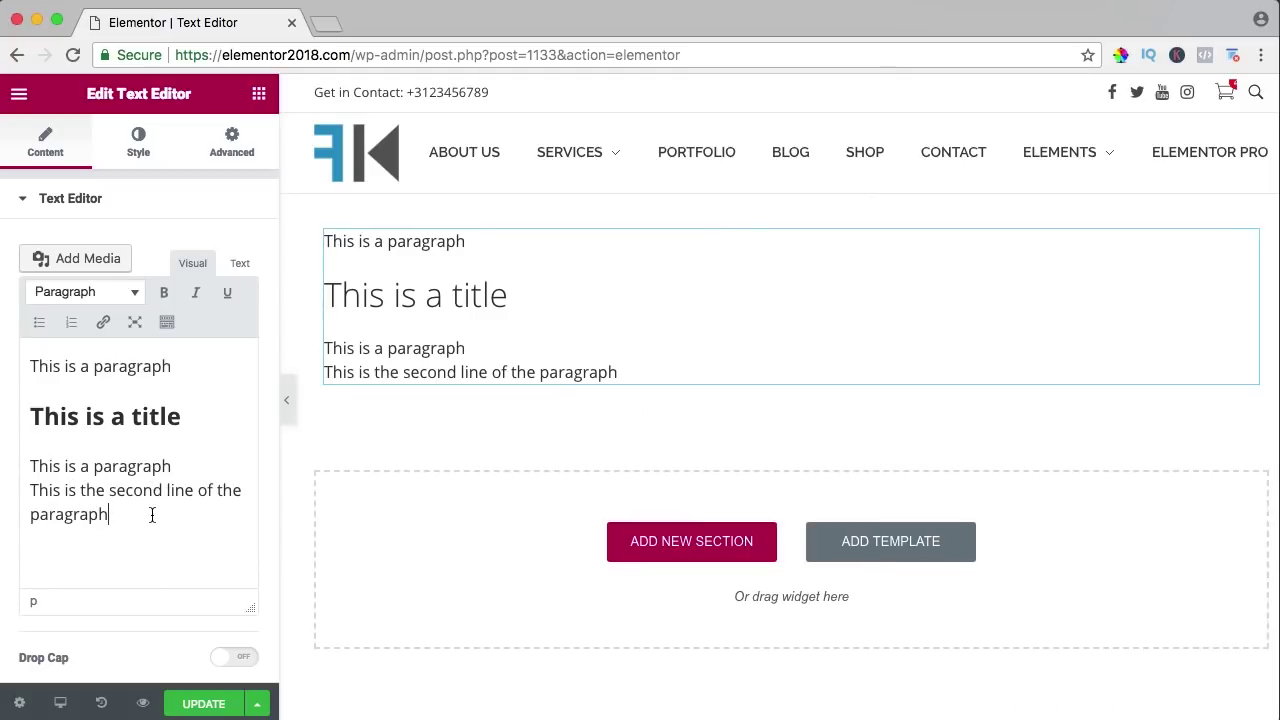
- Replace all the text with the copied article about Elementor and preview the updated page
key(super+a)
key(BackSpace)
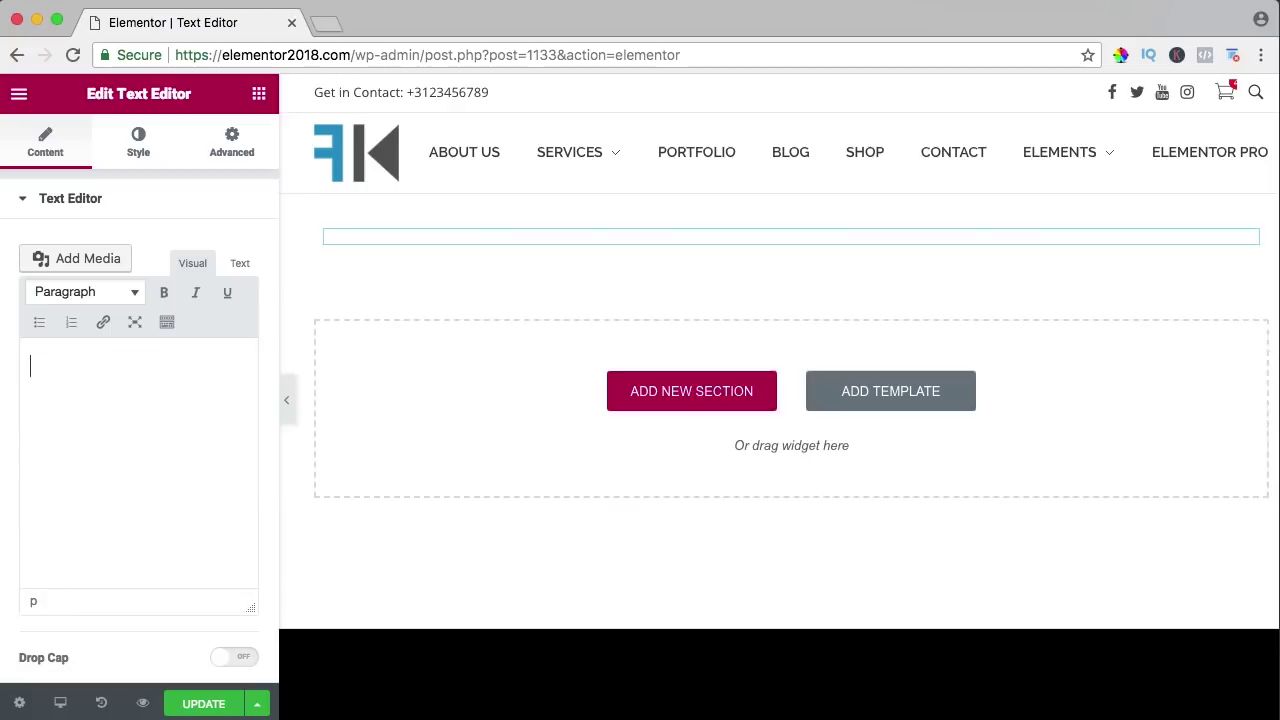
key(super+v)
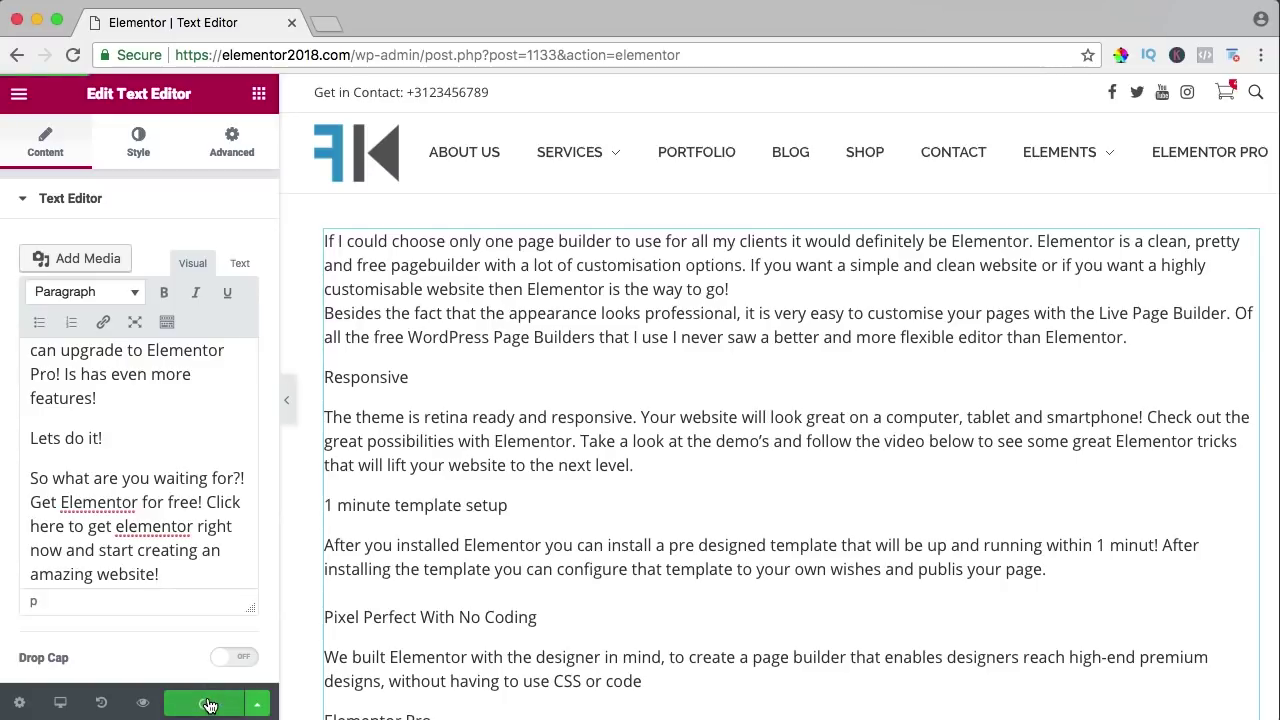
click(143, 704)
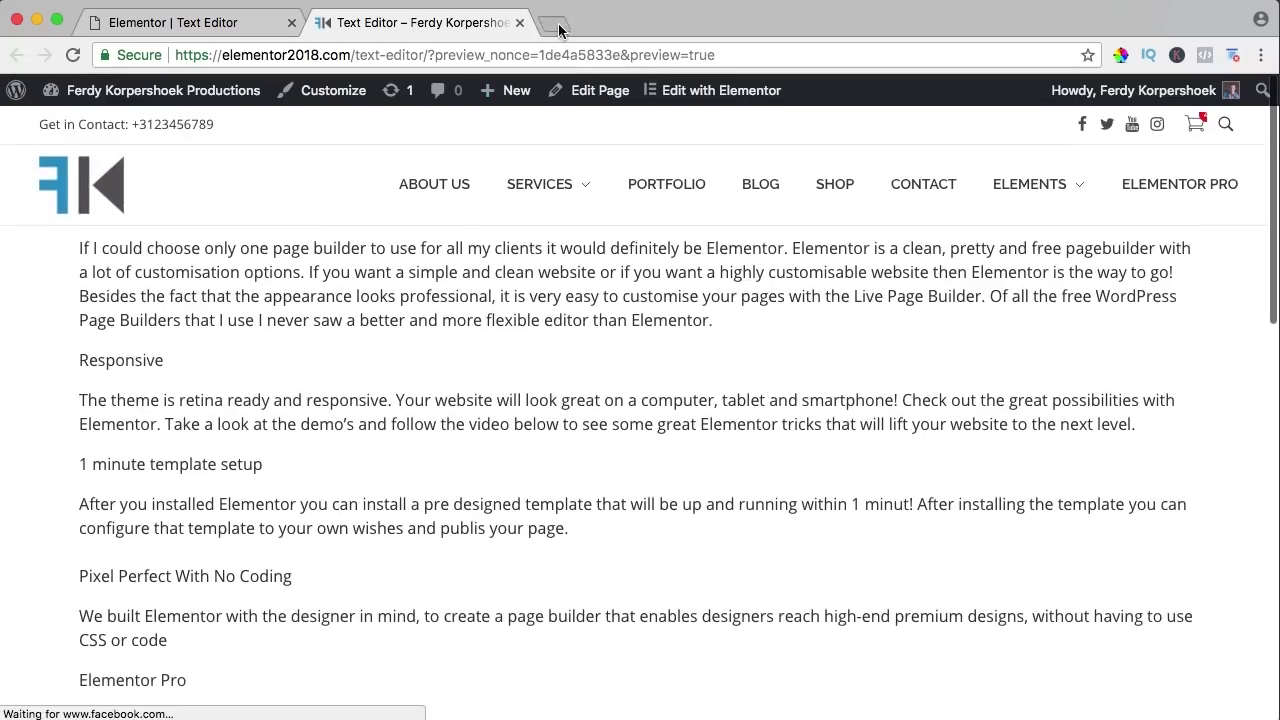
- Search the web for "latest news" in a new tab and browse the Sky News World page
click(557, 24)
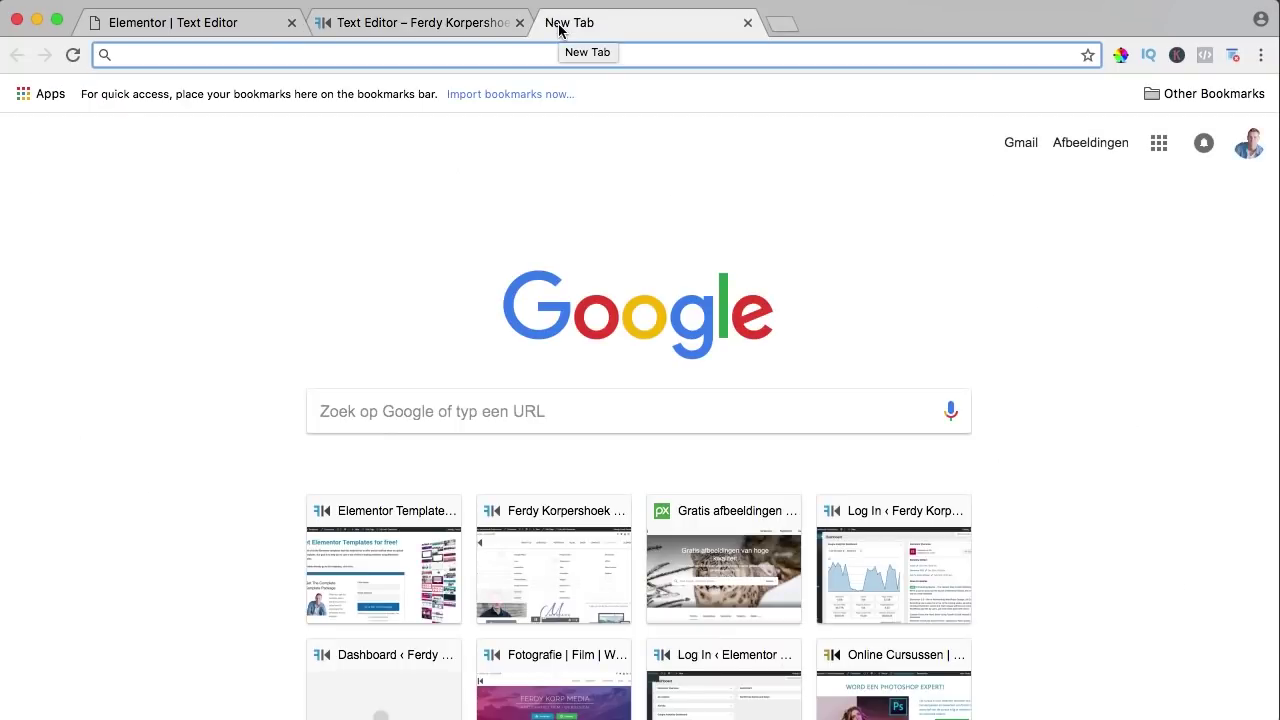
text(latest news)
key(Return)
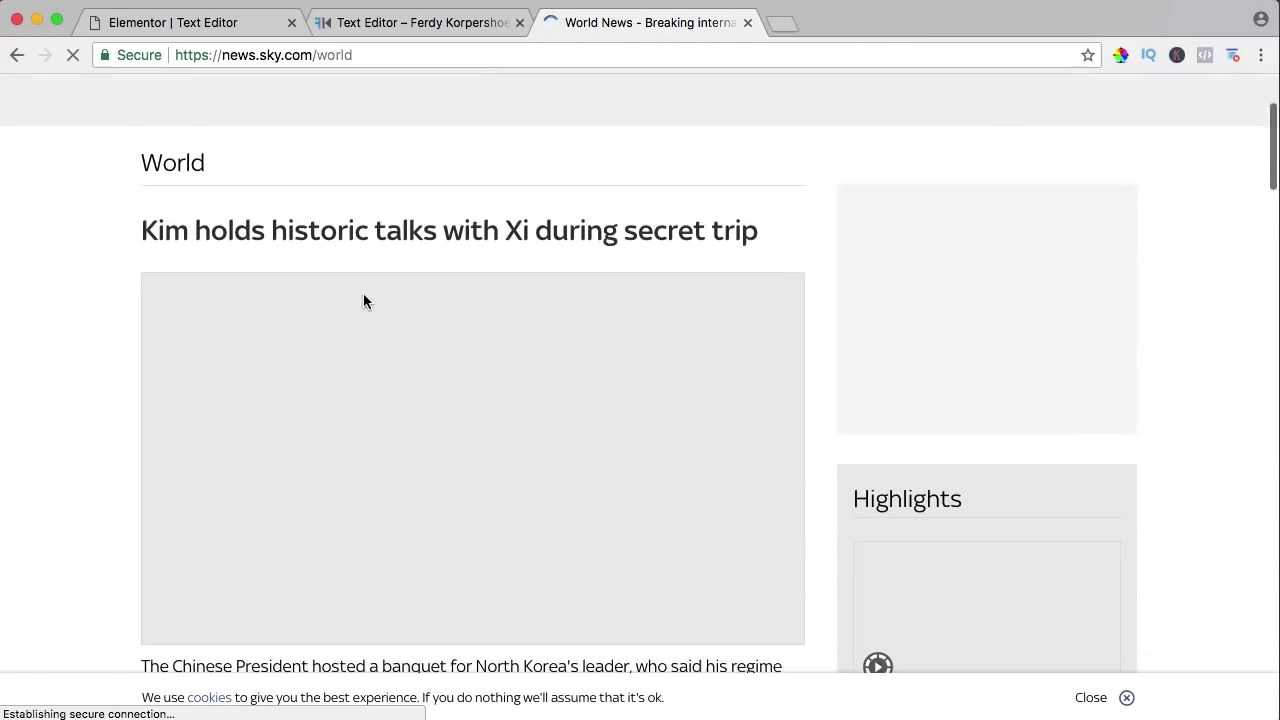
scroll(366, 302, down, 5)
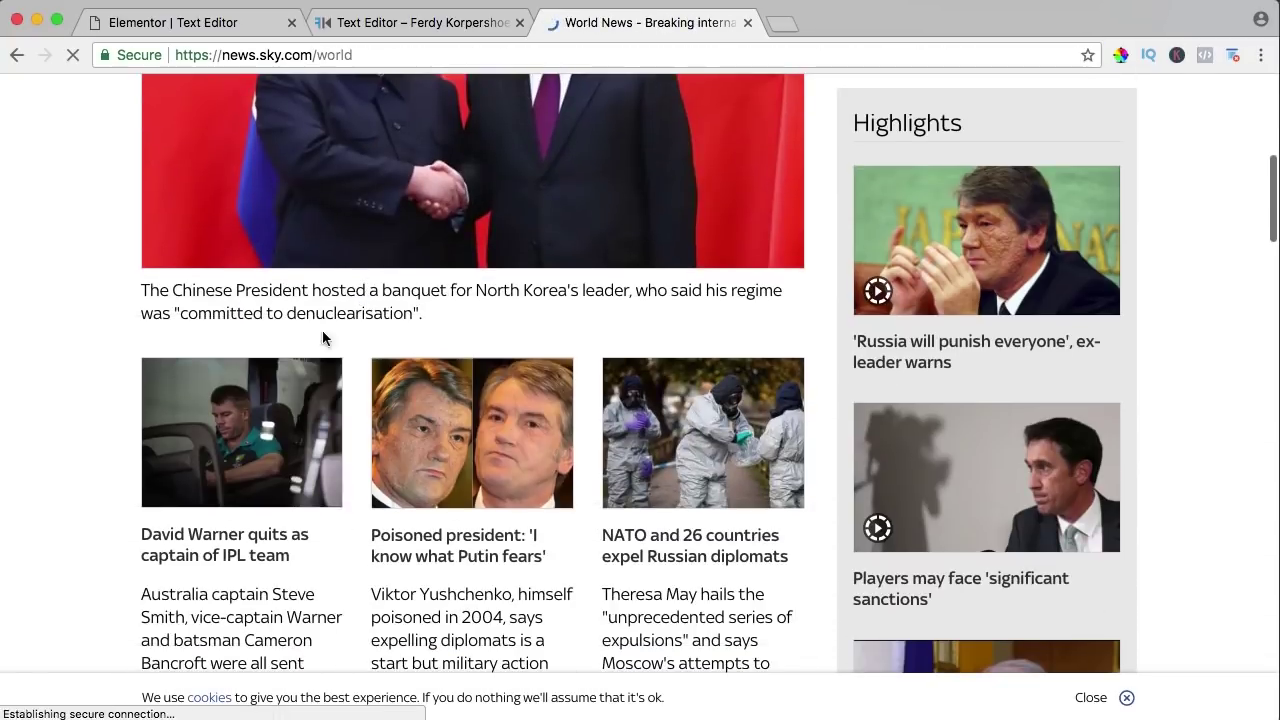
- Open the Sky News story "Poisoned president: 'I know what Putin fears'" and examine how the article is laid out
click(474, 510)
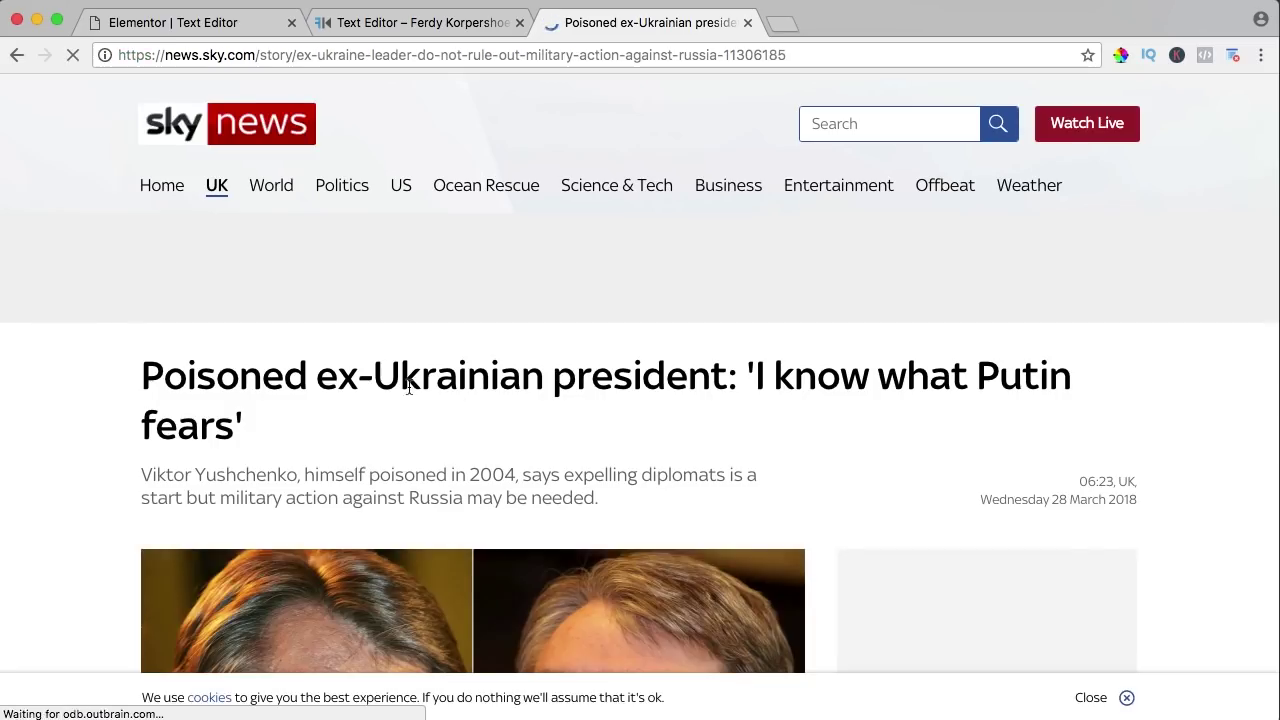
scroll(252, 282, down, 3)
scroll(359, 279, down, 10)
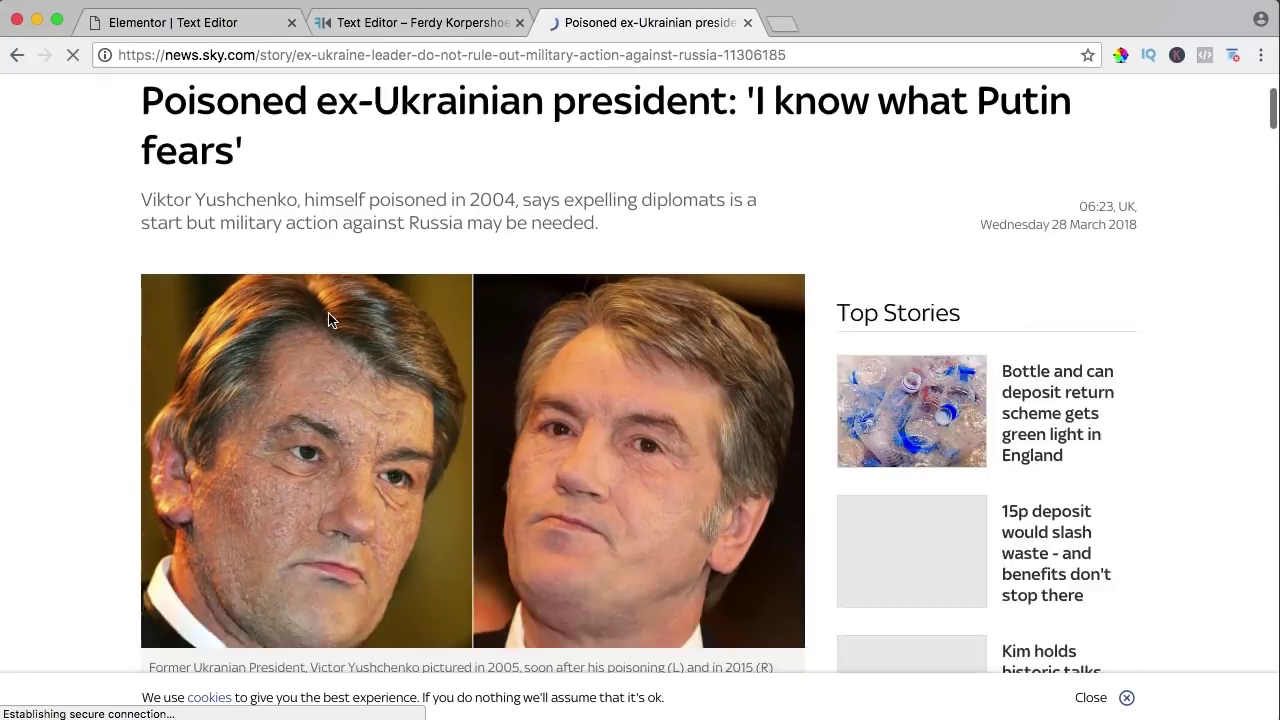
- Examine the bold introduction and spaced paragraphs of the Sky News story, and close its page
scroll(472, 261, down, 2)
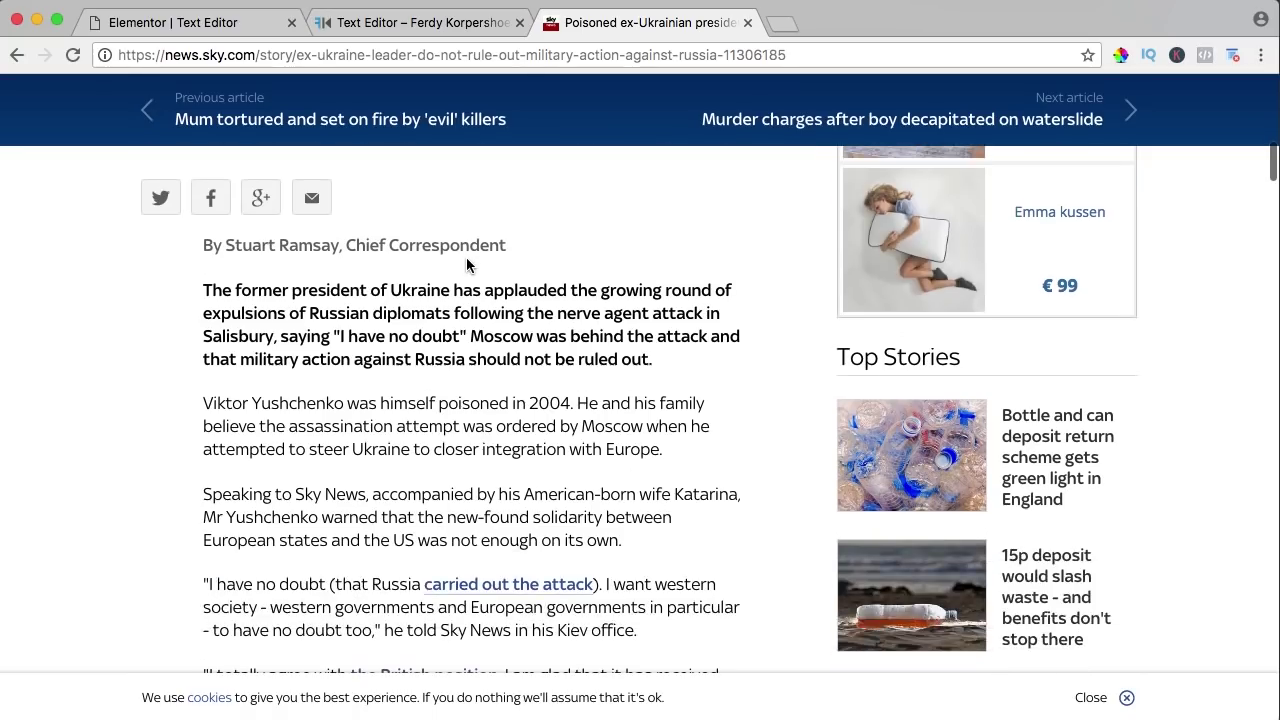
drag(203, 290, 714, 354)
click(492, 397)
scroll(492, 397, down, 3)
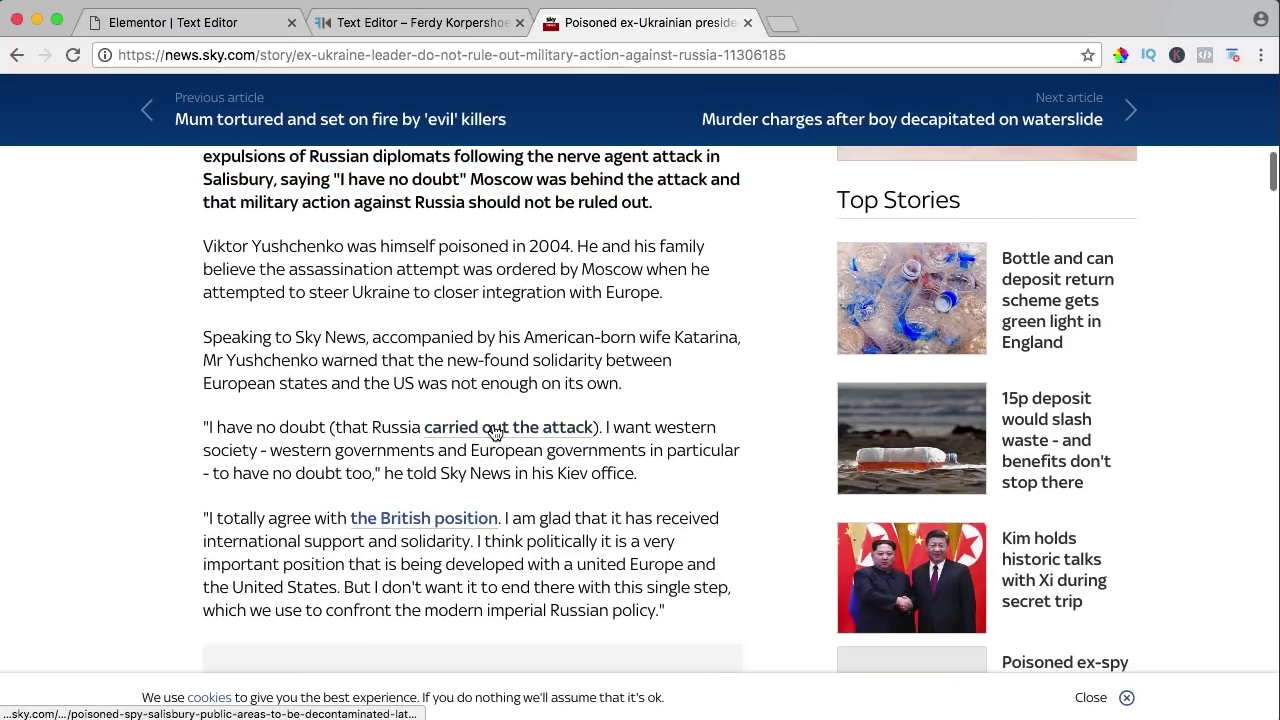
scroll(405, 468, down, 5)
scroll(388, 458, down, 12)
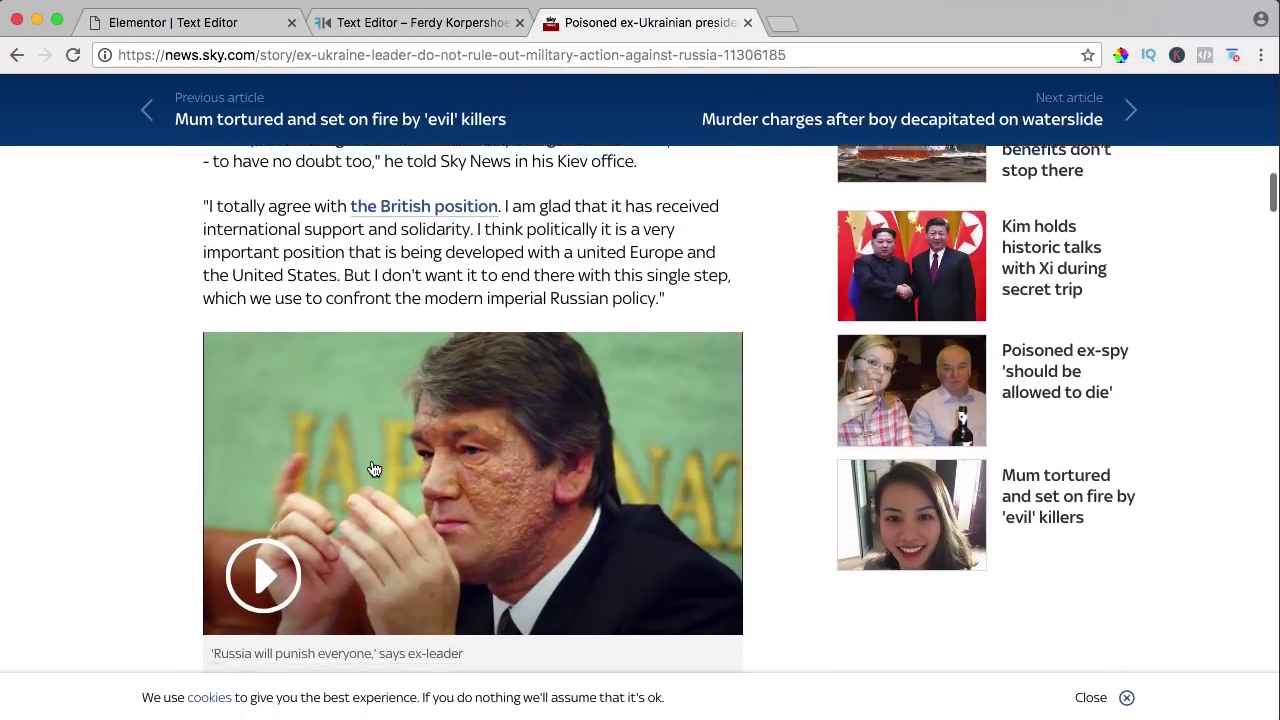
scroll(297, 337, up, 15)
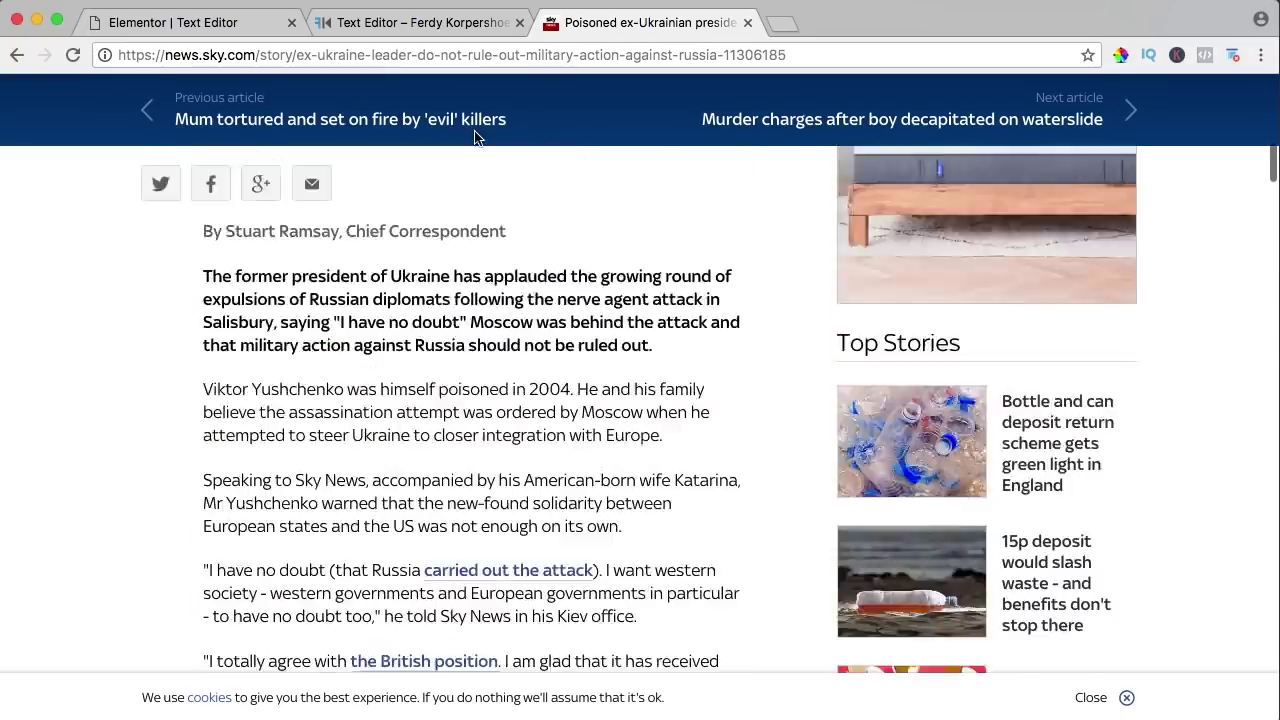
click(747, 22)
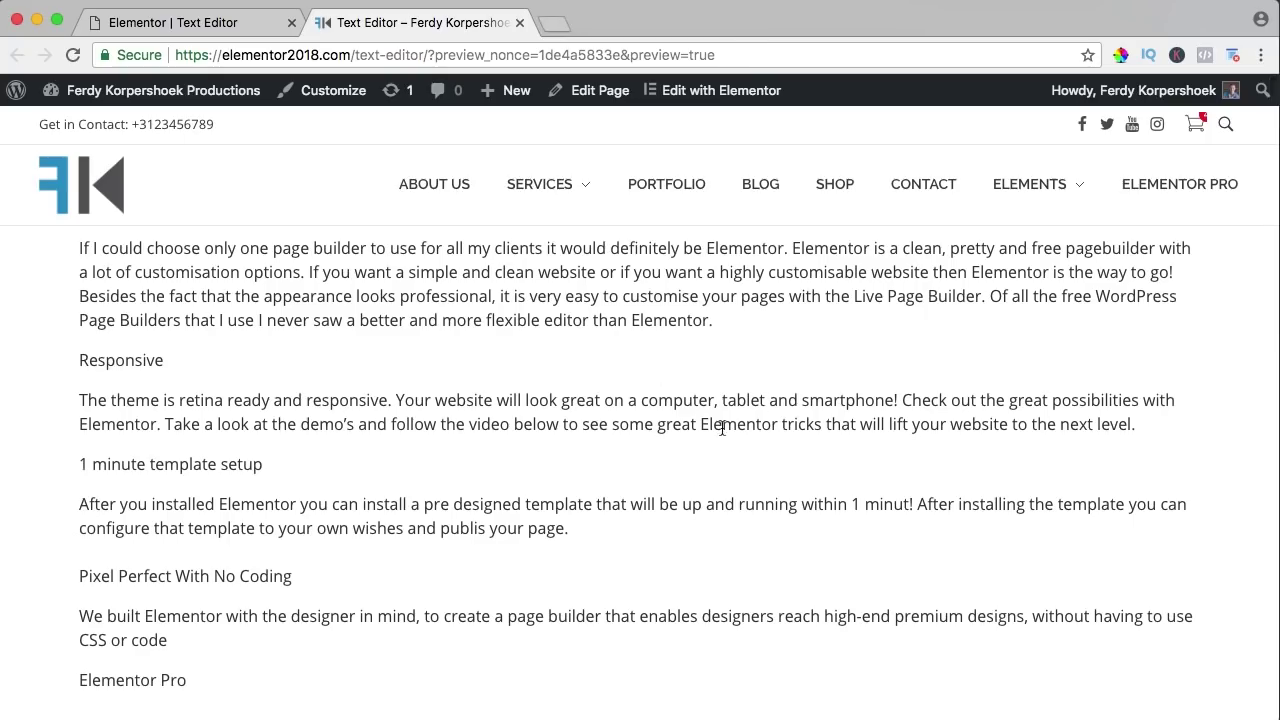
- Return to the Elementor editor, widen the Text Editor panel to about half the window, and find the start of the article
click(214, 22)
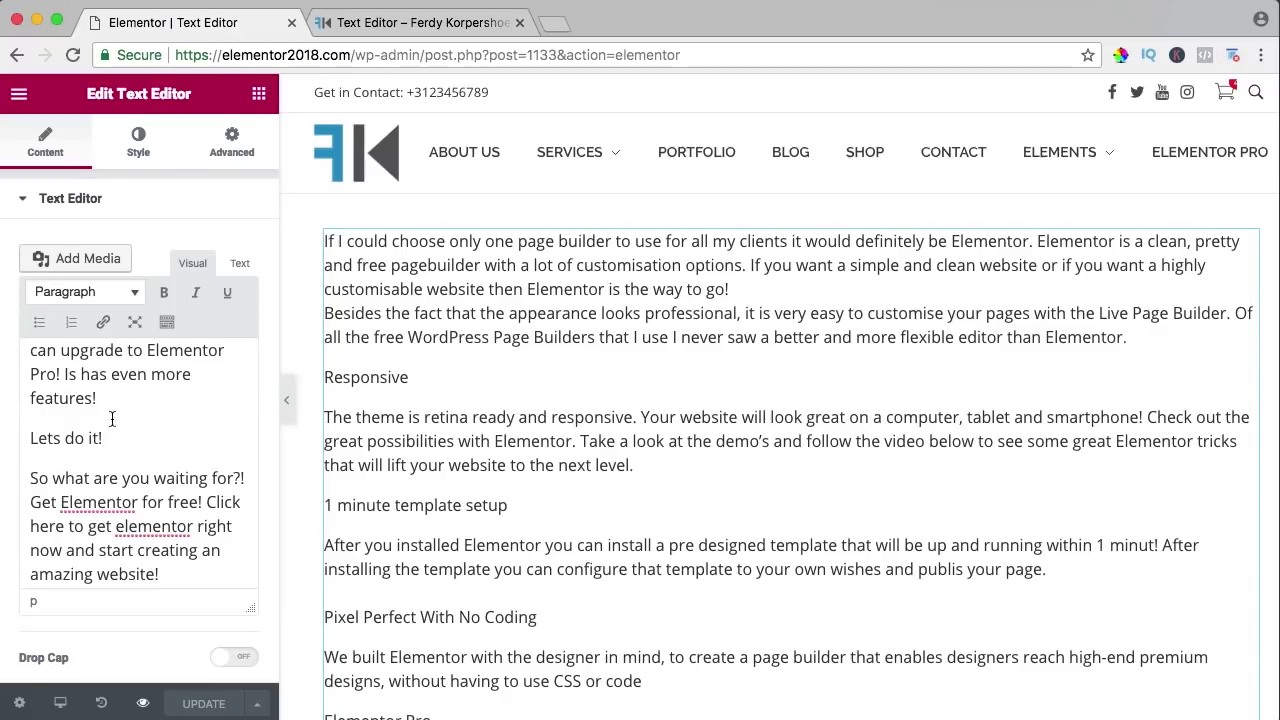
scroll(104, 414, up, 5)
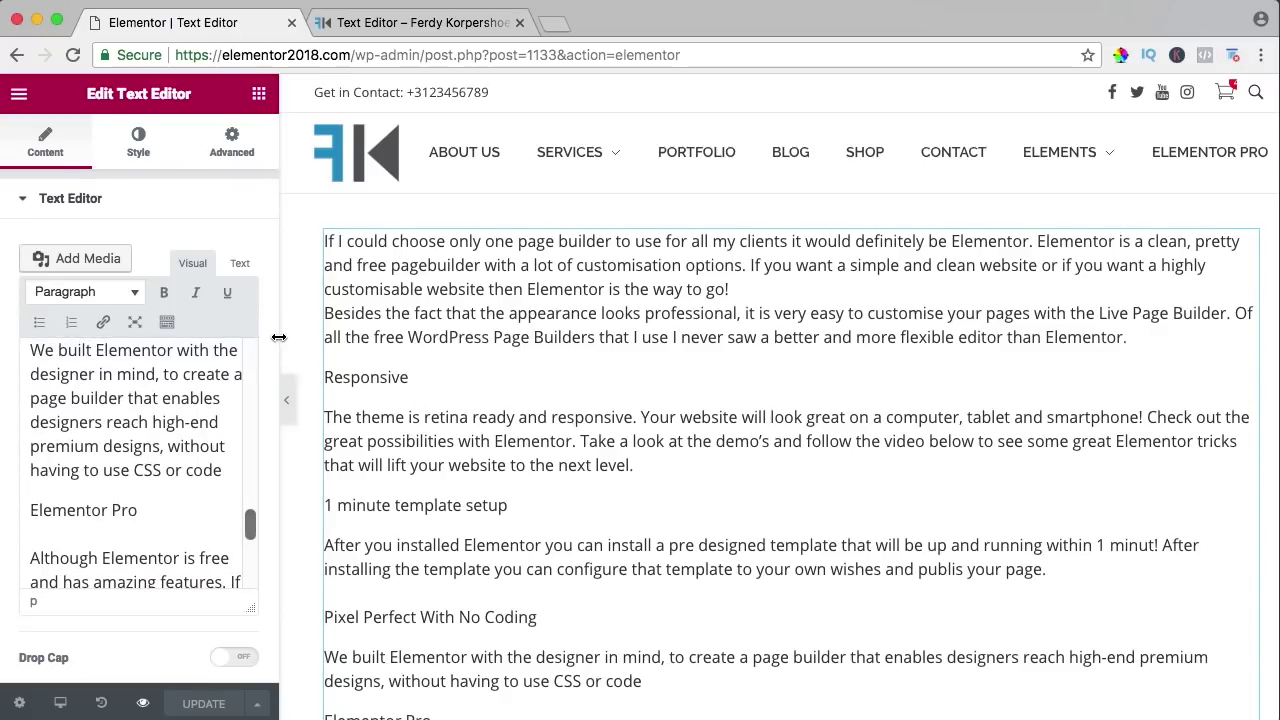
drag(279, 337, 650, 337)
scroll(229, 437, down, 4)
scroll(165, 427, up, 2)
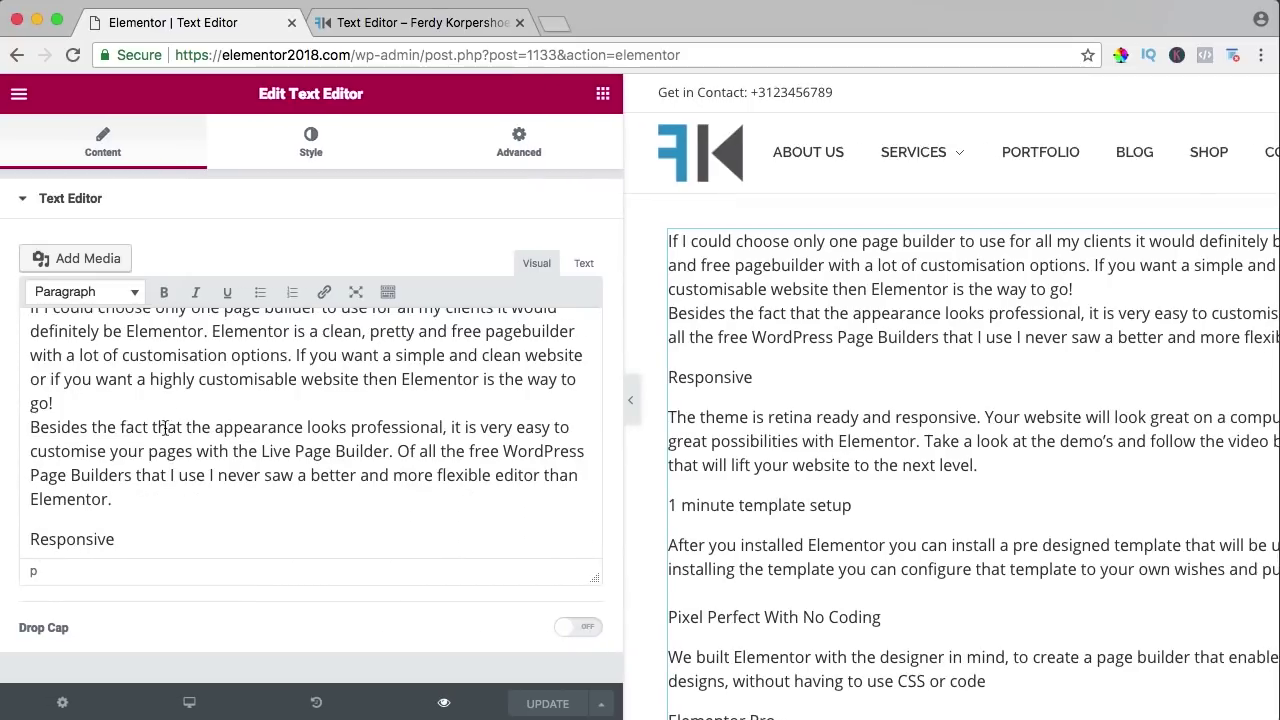
- Try the Heading 2 format on the opening text and set it back to Paragraph
click(85, 291)
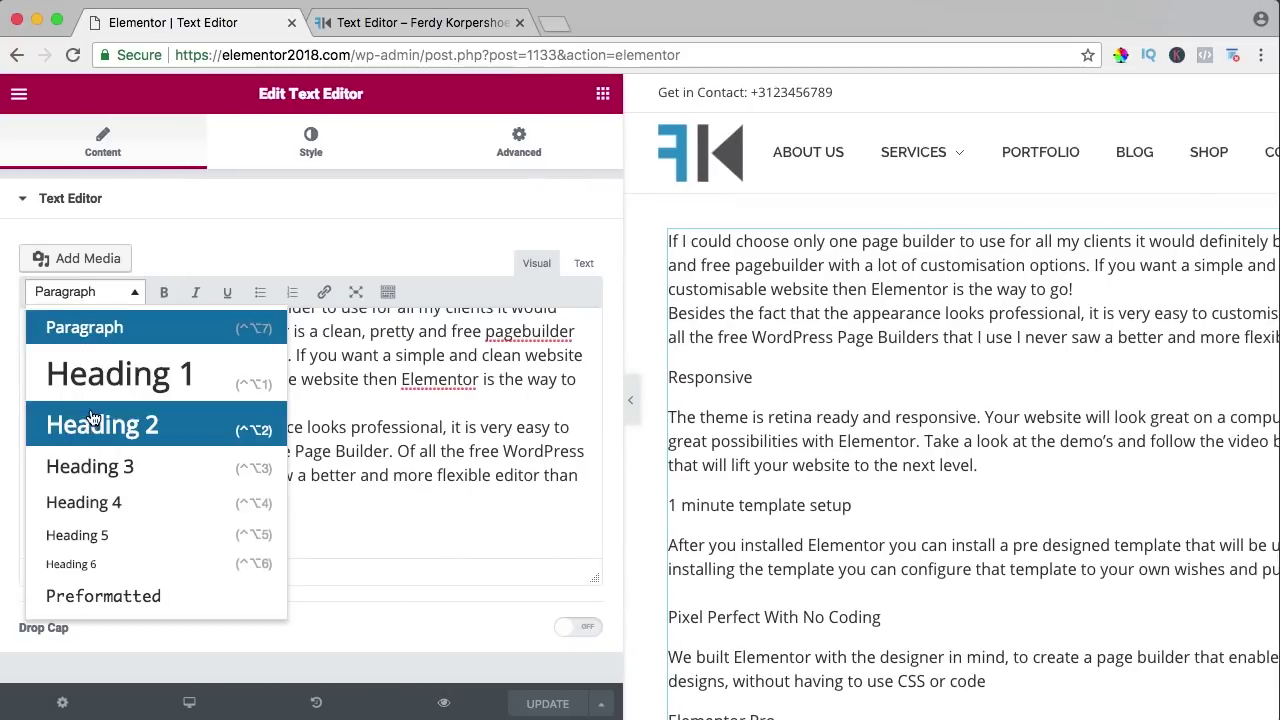
click(93, 423)
scroll(1004, 410, down, 2)
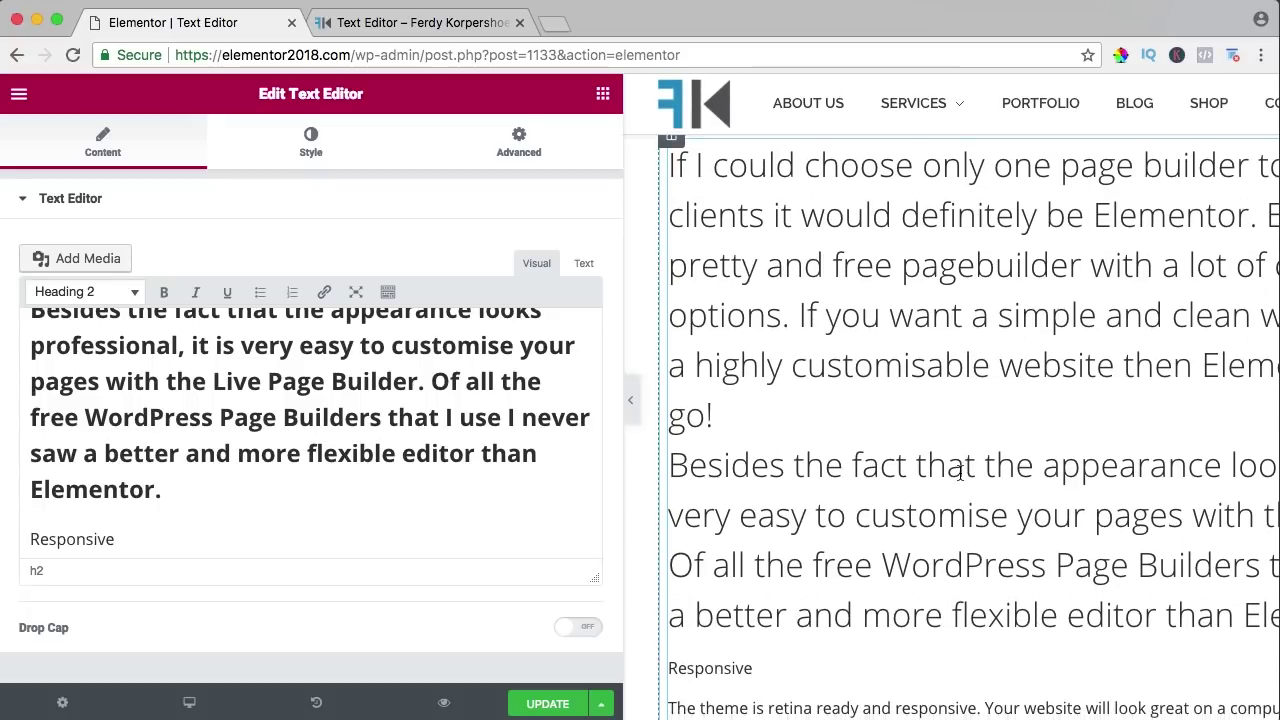
scroll(175, 428, up, 3)
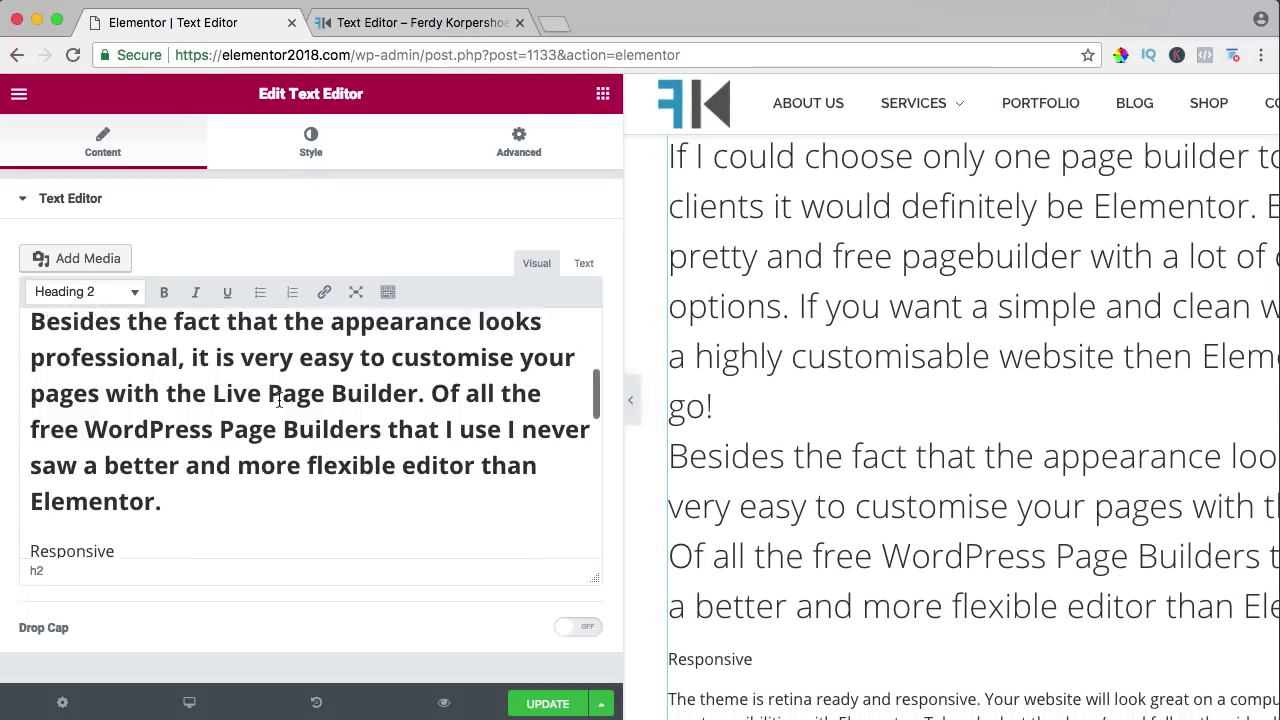
click(69, 291)
click(73, 323)
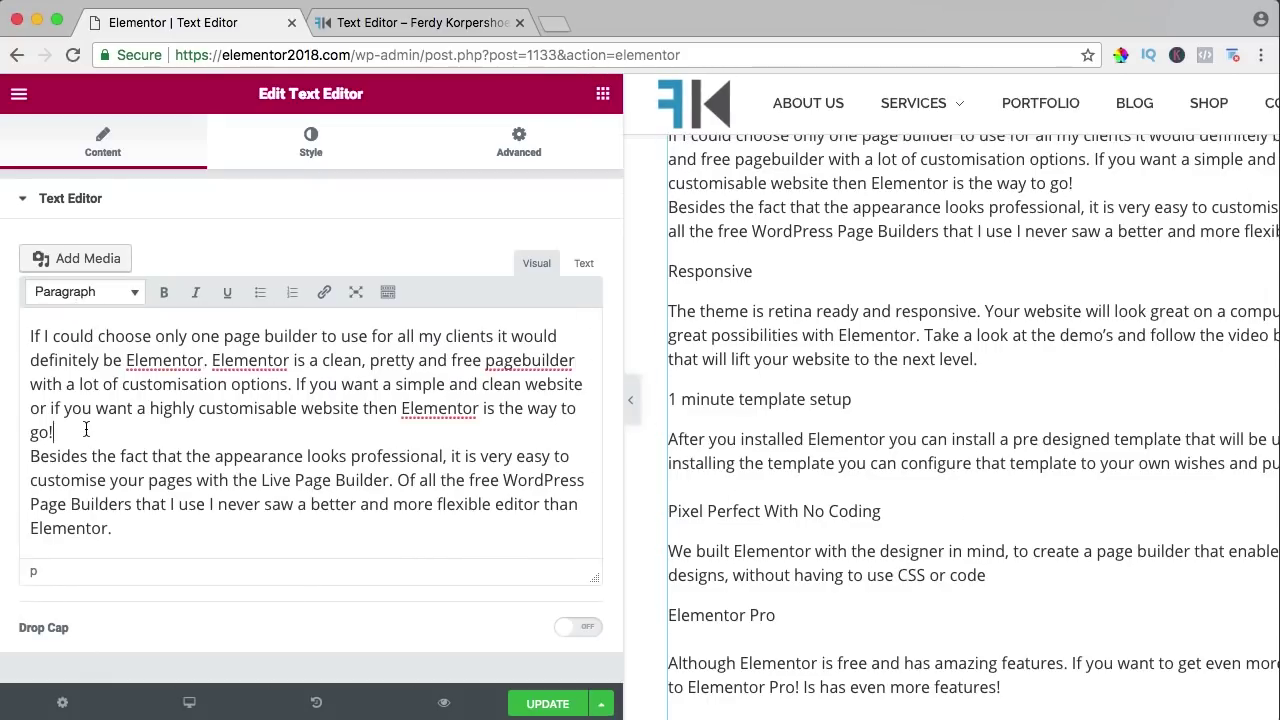
- Split the opening text into two paragraphs before "Besides the fact that" and format the "Responsive" line as Heading 2
key(Return)
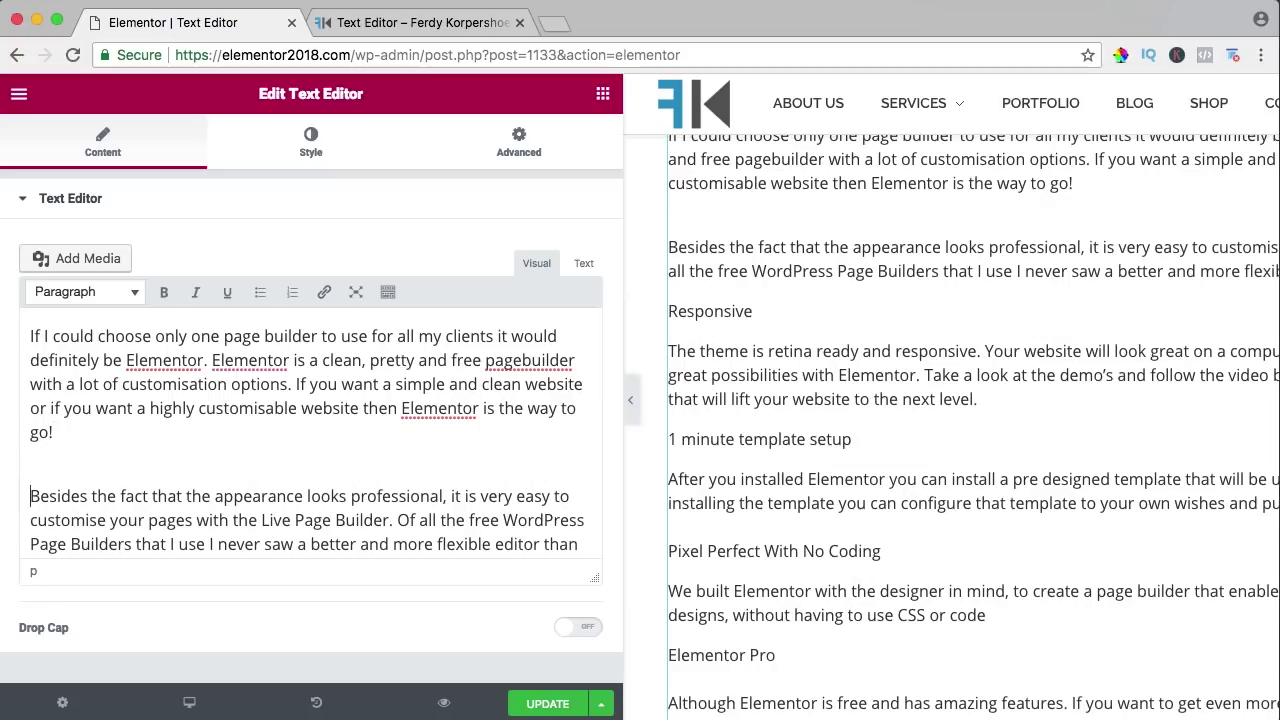
key(BackSpace)
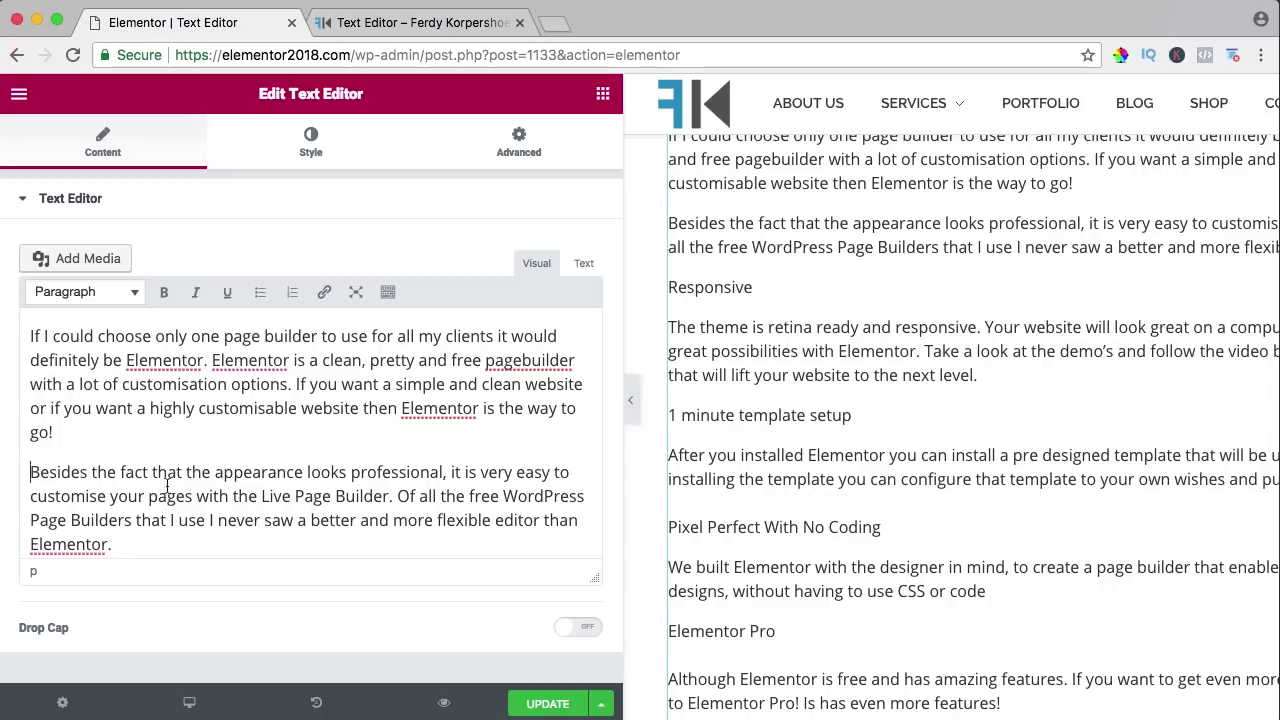
scroll(125, 424, down, 5)
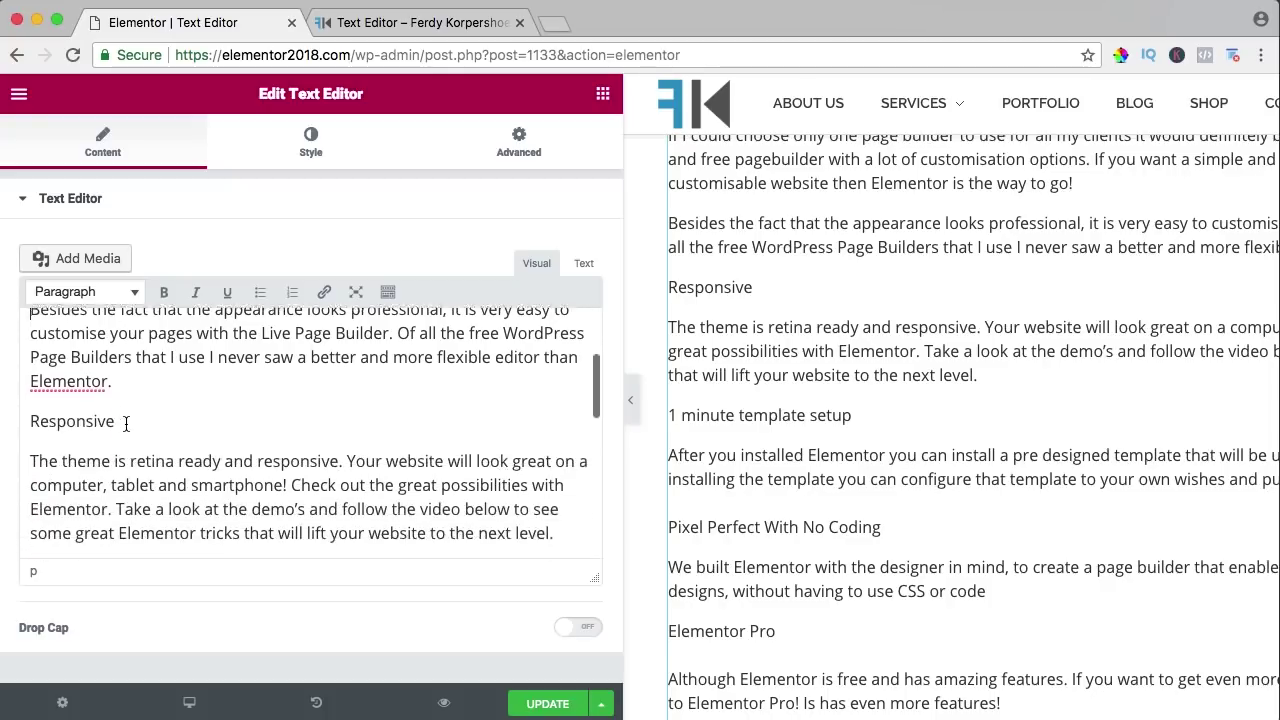
click(67, 386)
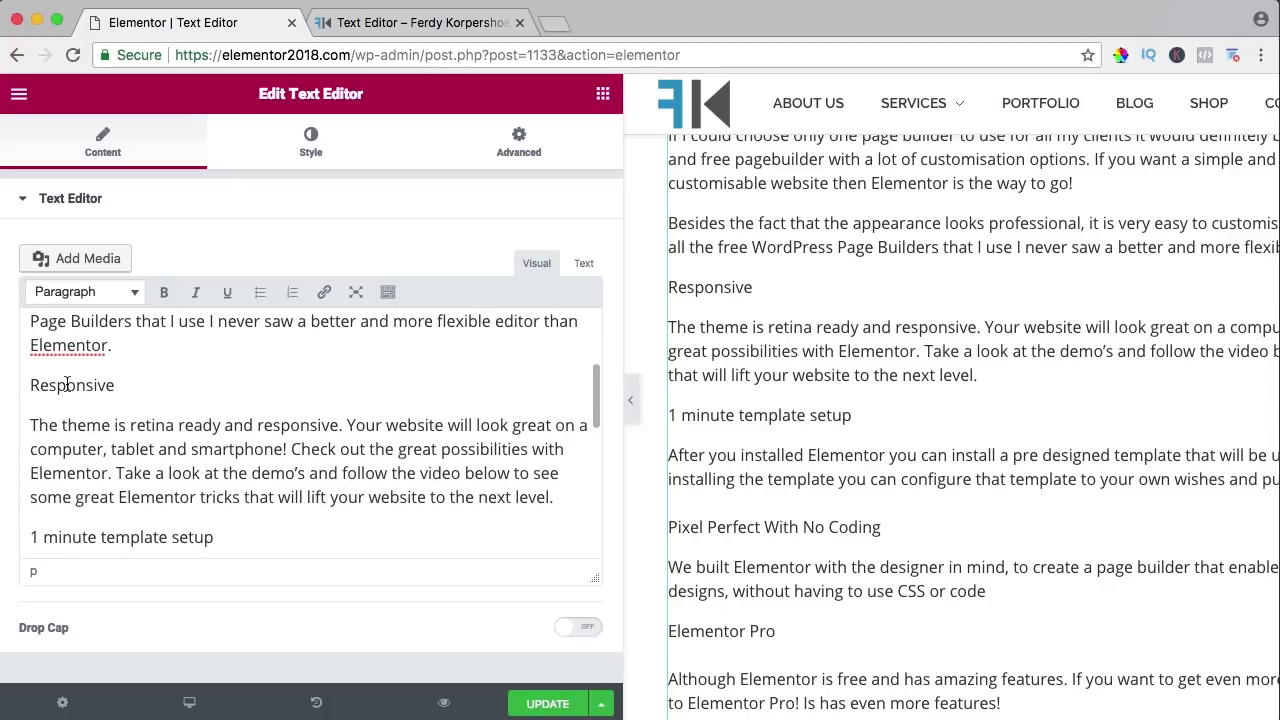
click(85, 291)
click(105, 424)
- Format the line "1 minute template setup" as Heading 2
scroll(118, 419, down, 3)
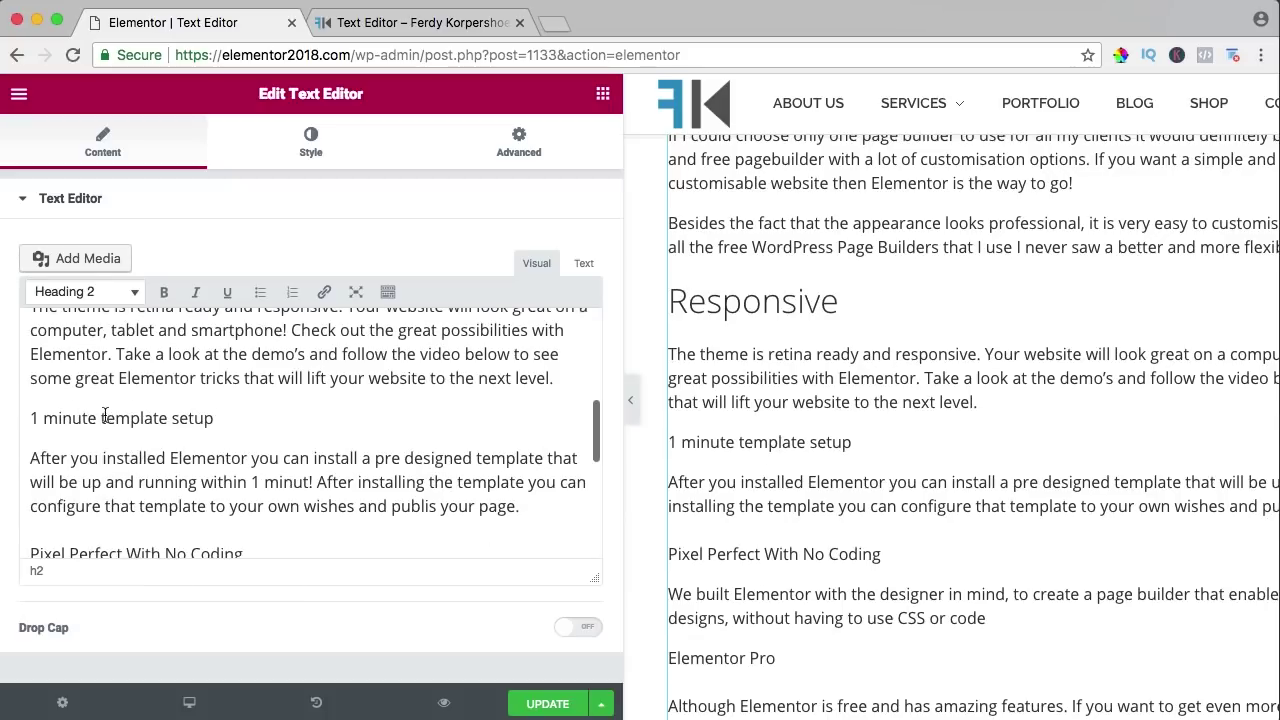
click(104, 417)
click(78, 294)
click(86, 412)
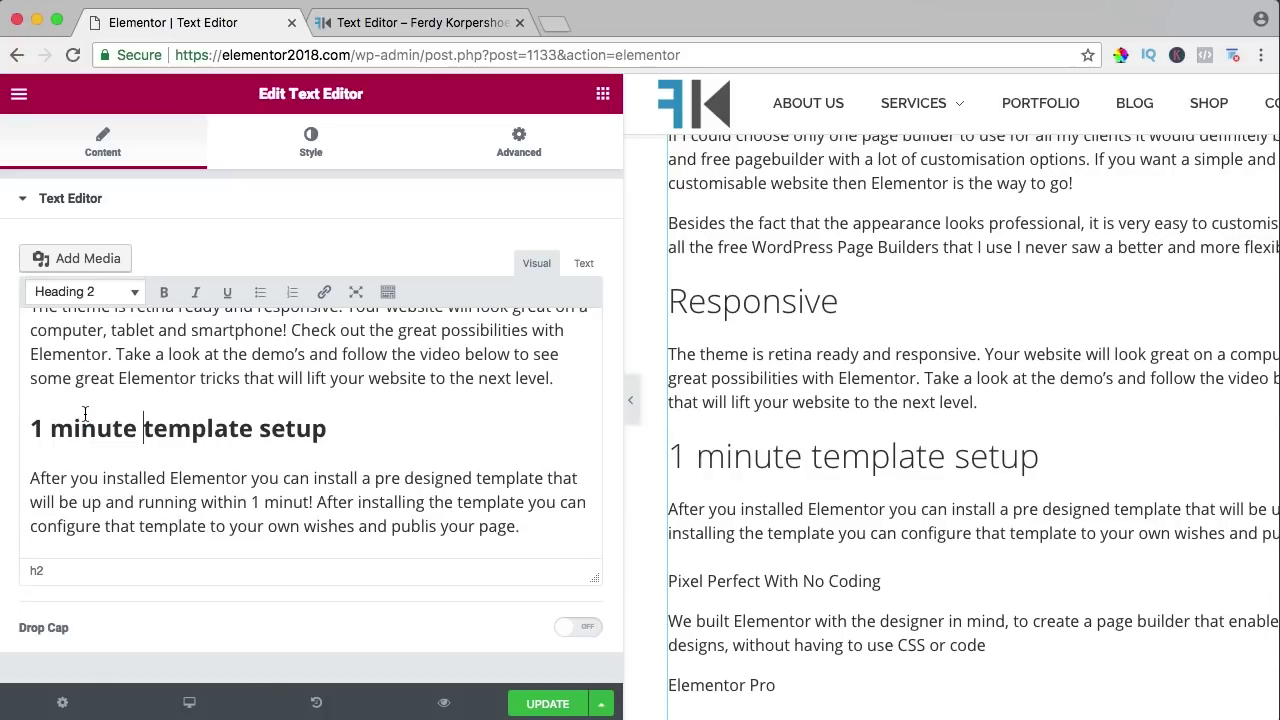
- Try Heading 2 on the "Pixel Perfect With No Coding" text block and set it back to Paragraph
scroll(90, 415, down, 3)
click(100, 318)
click(78, 291)
click(90, 424)
click(86, 448)
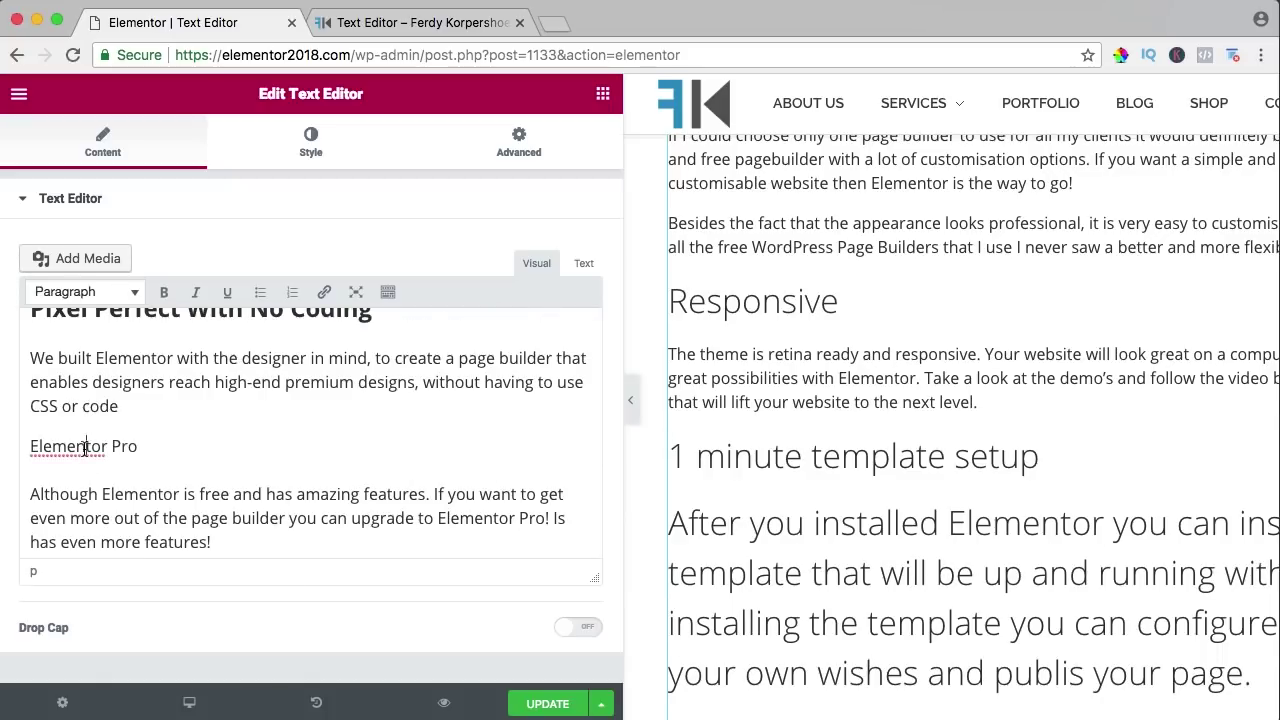
click(85, 291)
click(63, 423)
click(85, 291)
click(76, 320)
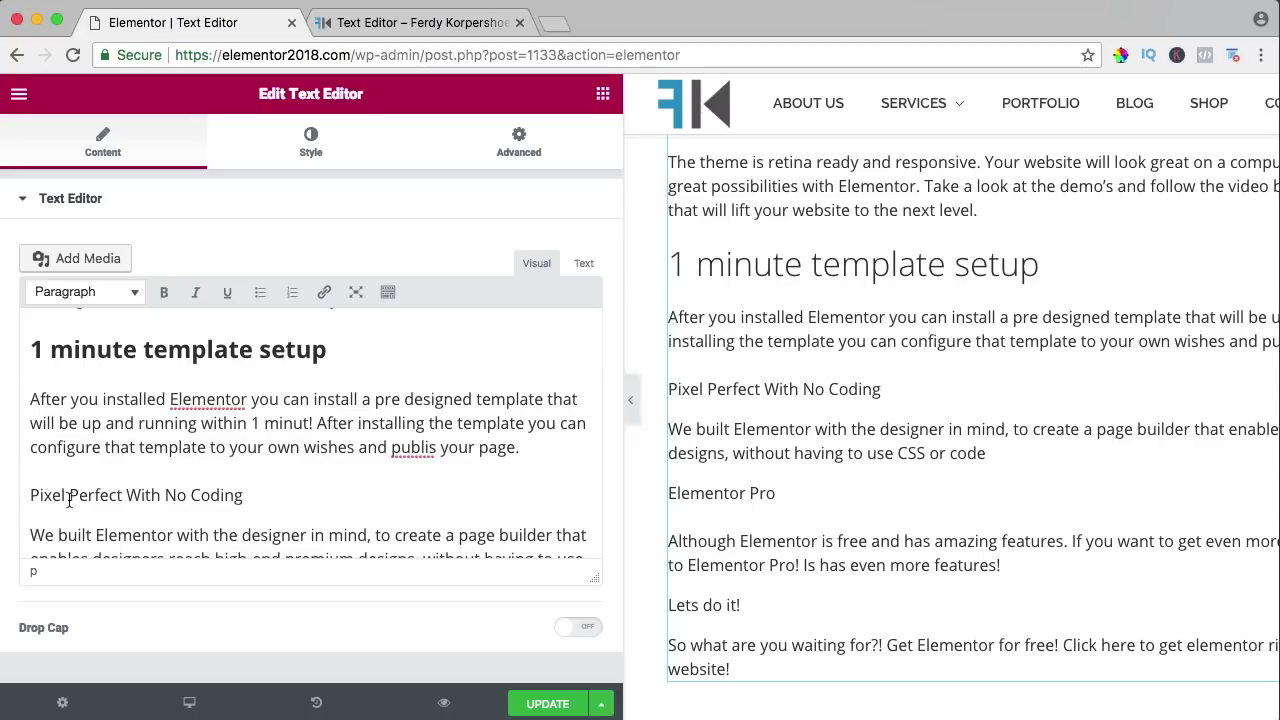
- Replace the line breaks before "Pixel Perfect With No Coding" with a paragraph break and format that line as Heading 2
key(BackSpace)
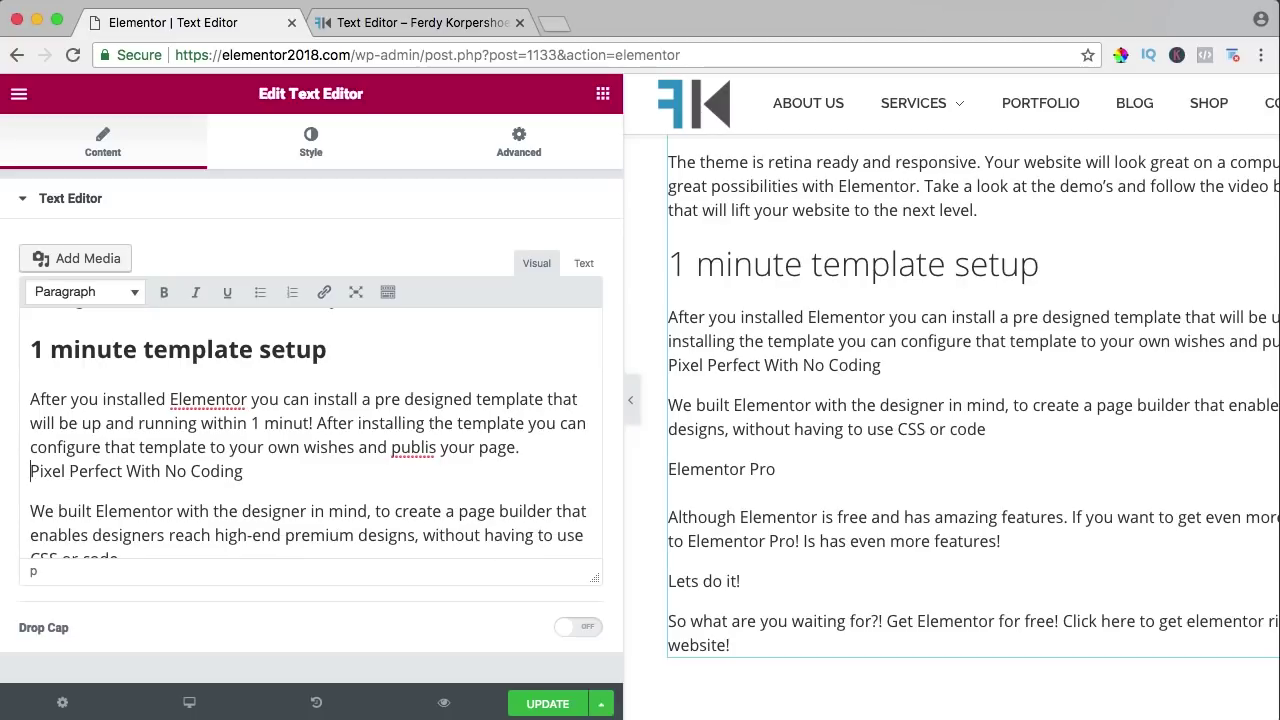
key(BackSpace)
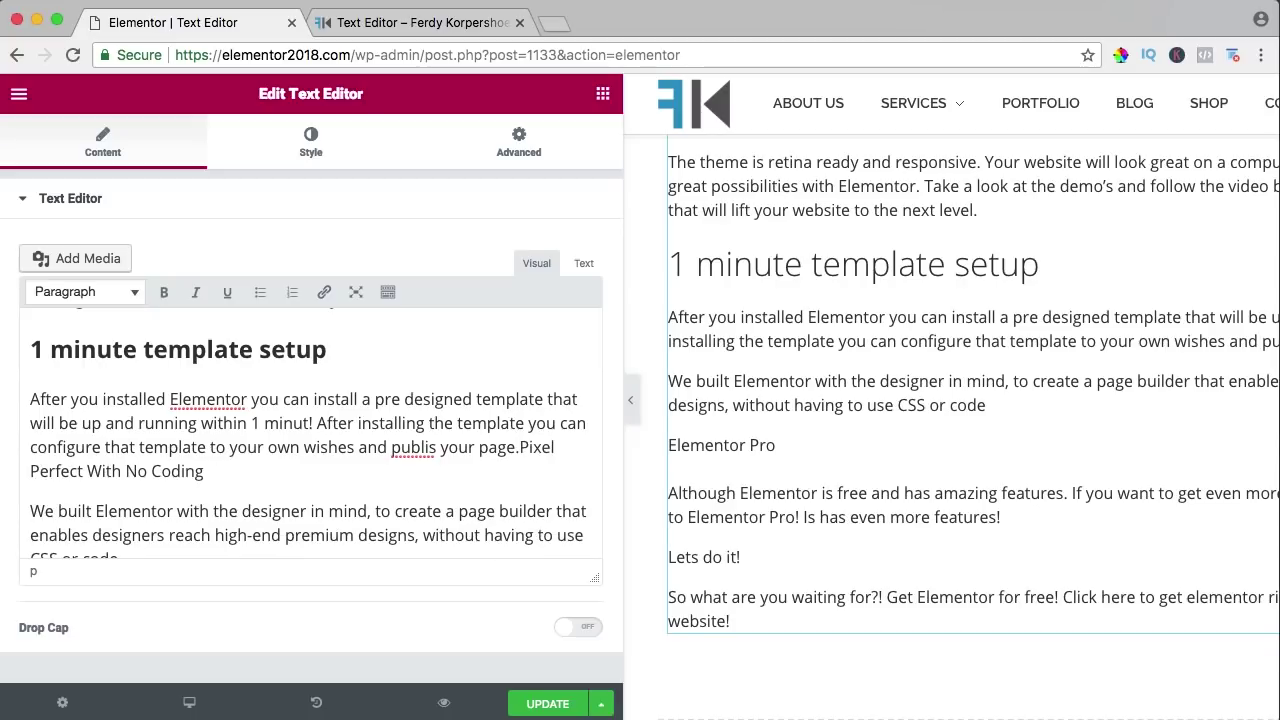
key(Return)
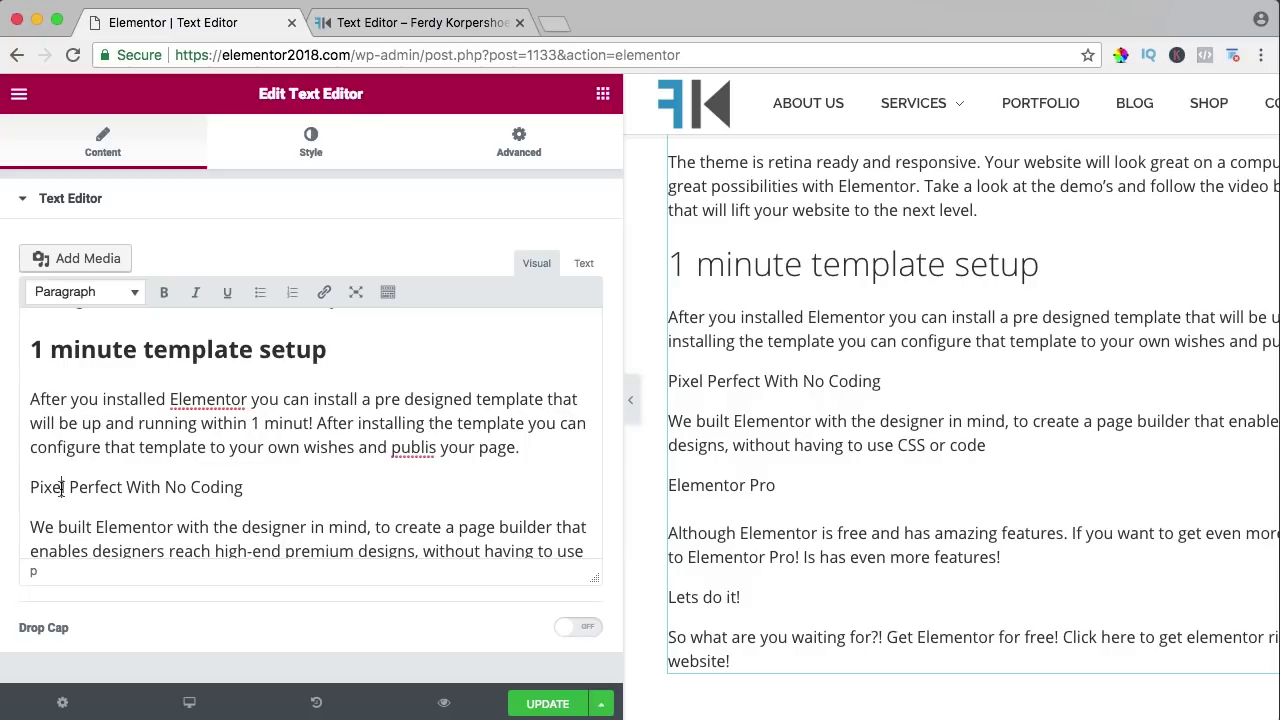
click(82, 292)
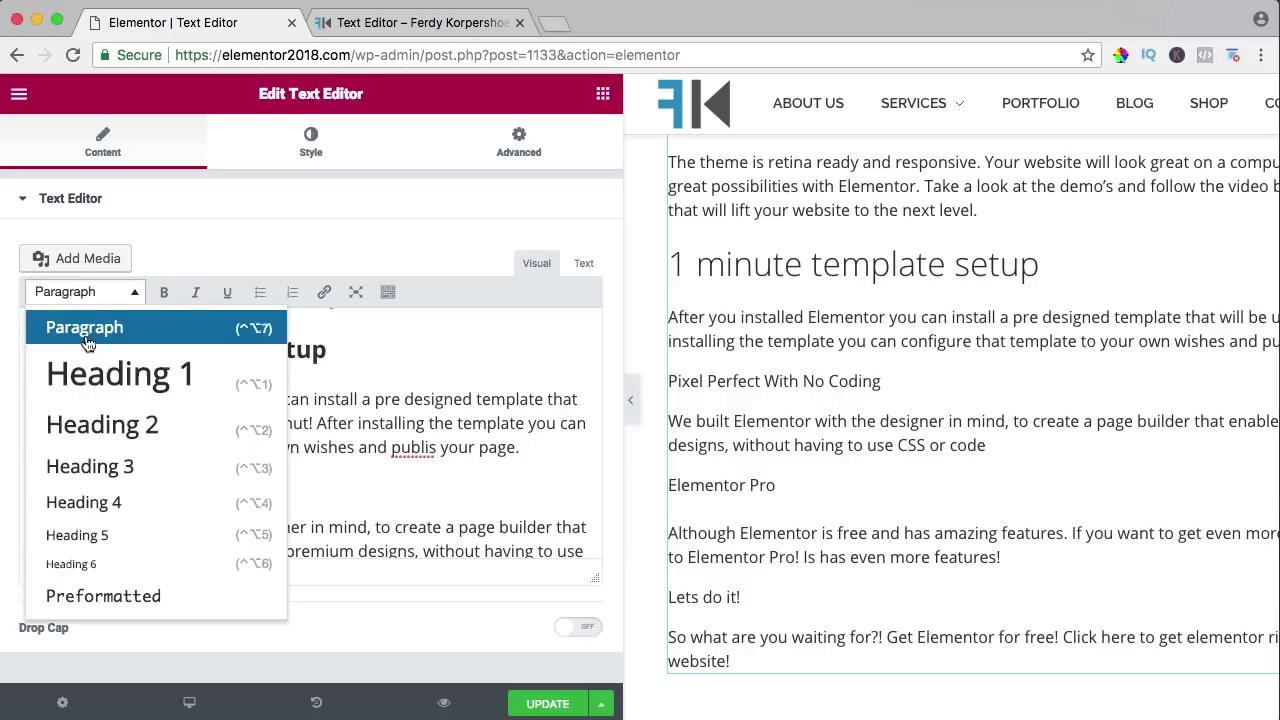
click(75, 423)
- Try Heading 2 on the "Elementor Pro" text block and set it back to Paragraph
scroll(260, 481, down, 3)
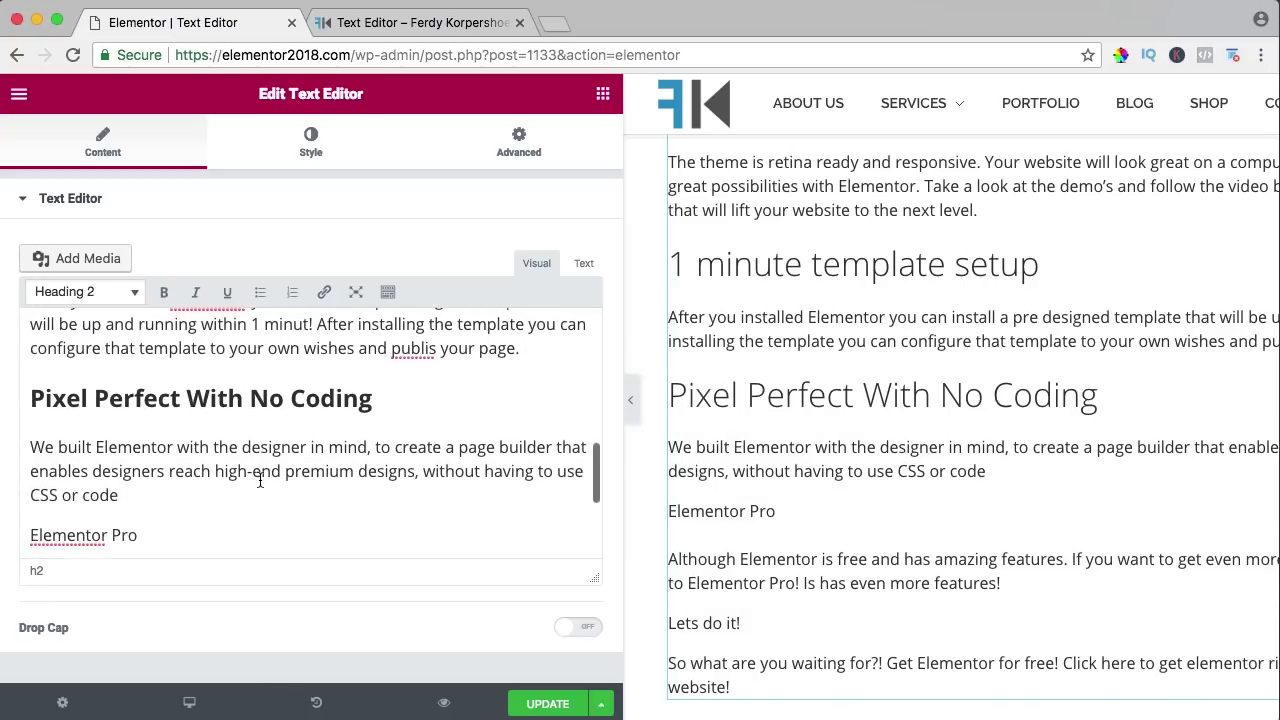
scroll(165, 471, down, 1)
click(64, 394)
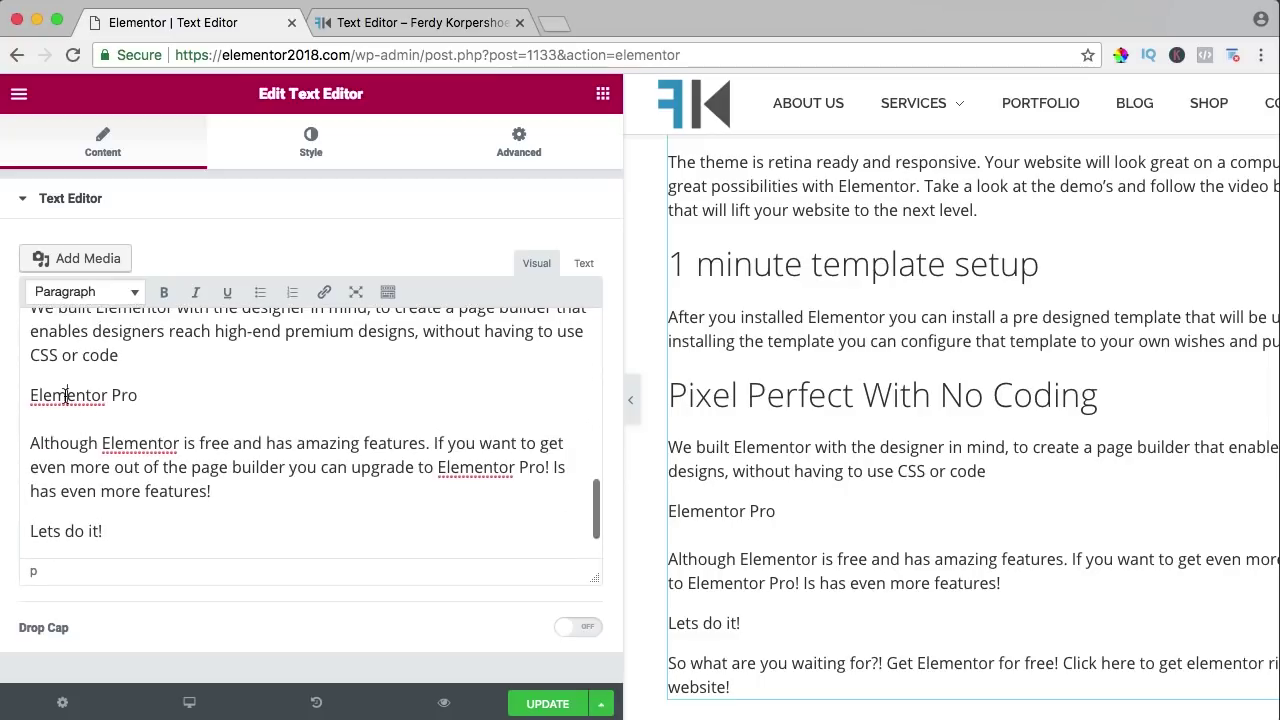
click(62, 292)
click(100, 424)
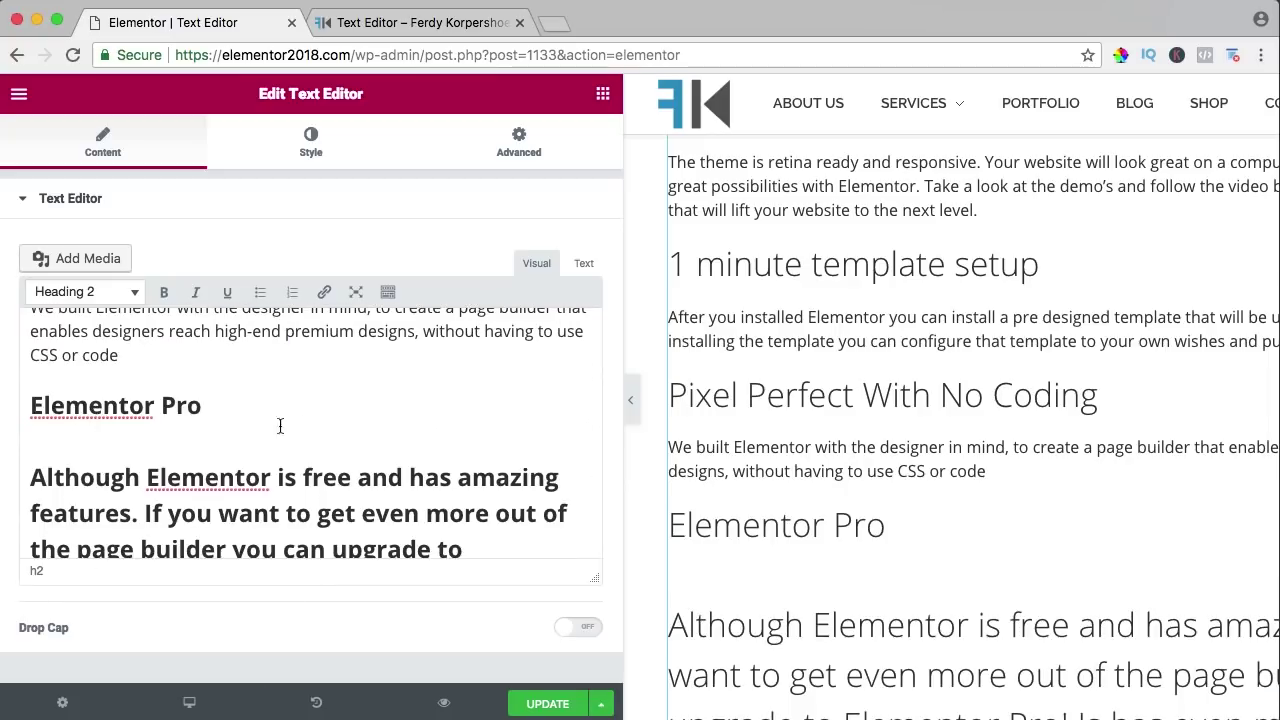
click(80, 292)
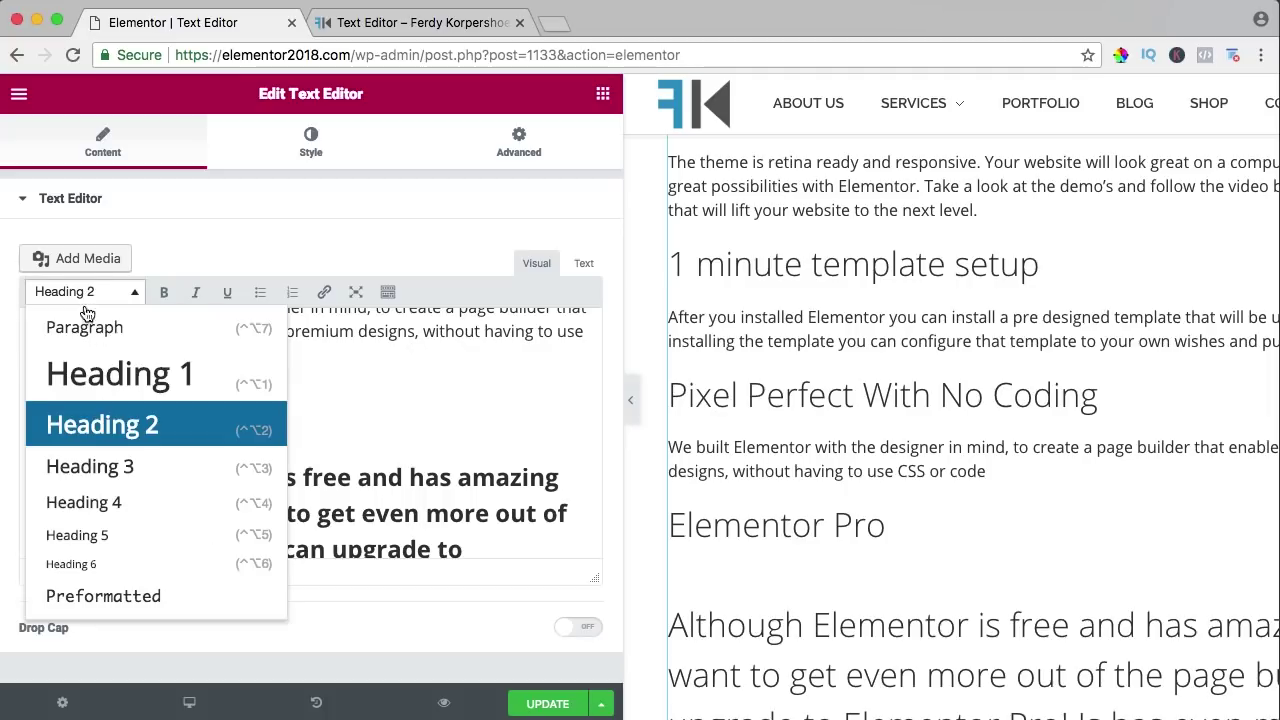
click(86, 330)
- Replace the line breaks after "Elementor Pro" with a paragraph break and format that line as Heading 2
key(BackSpace)
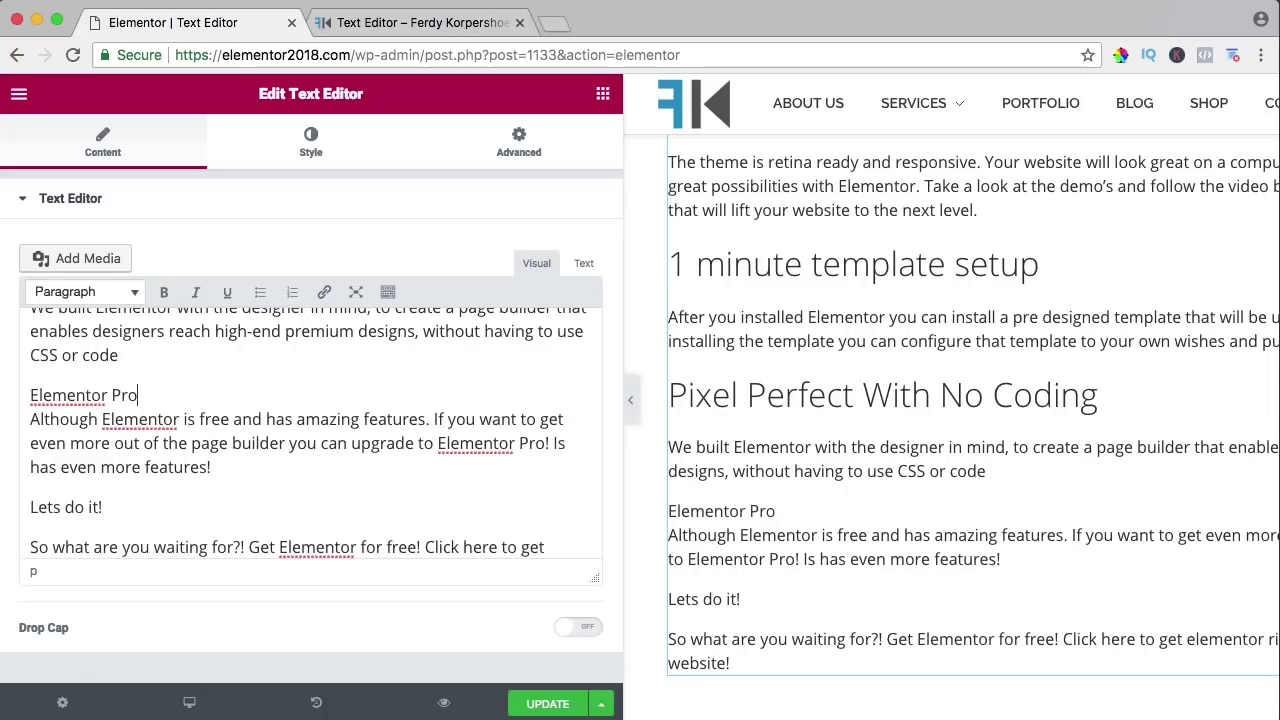
key(Return)
key(BackSpace)
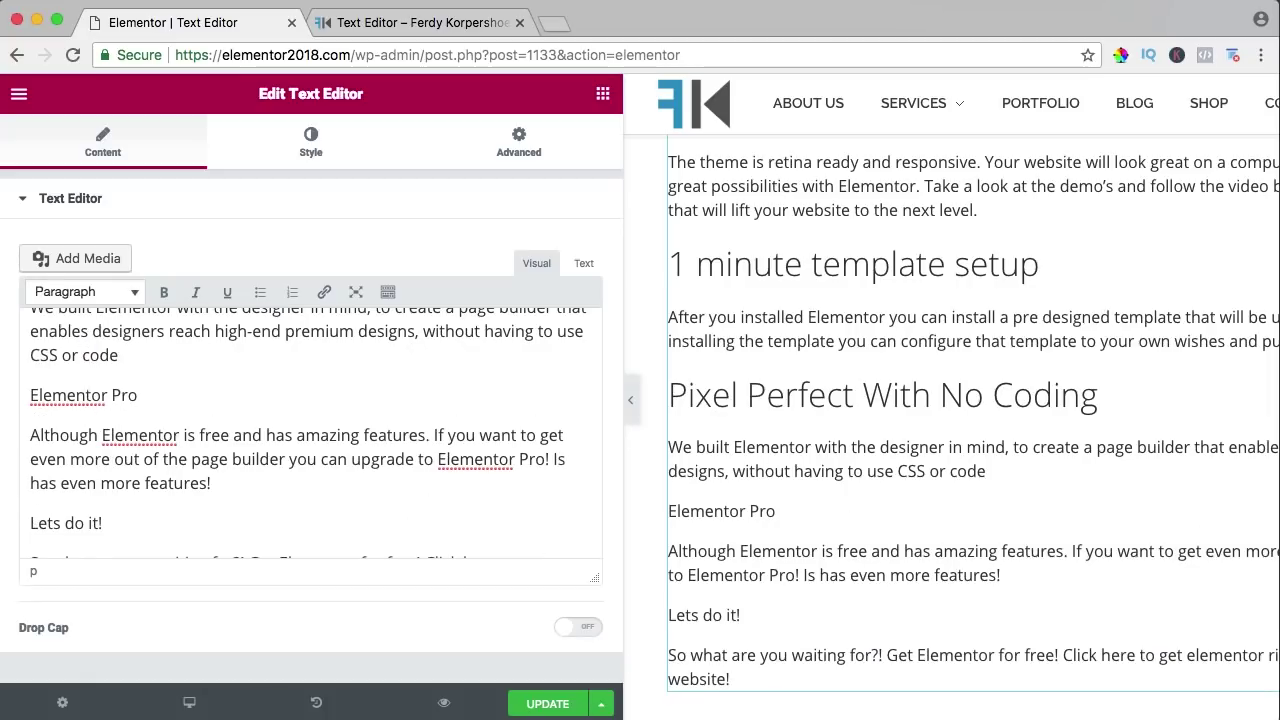
click(74, 401)
click(77, 291)
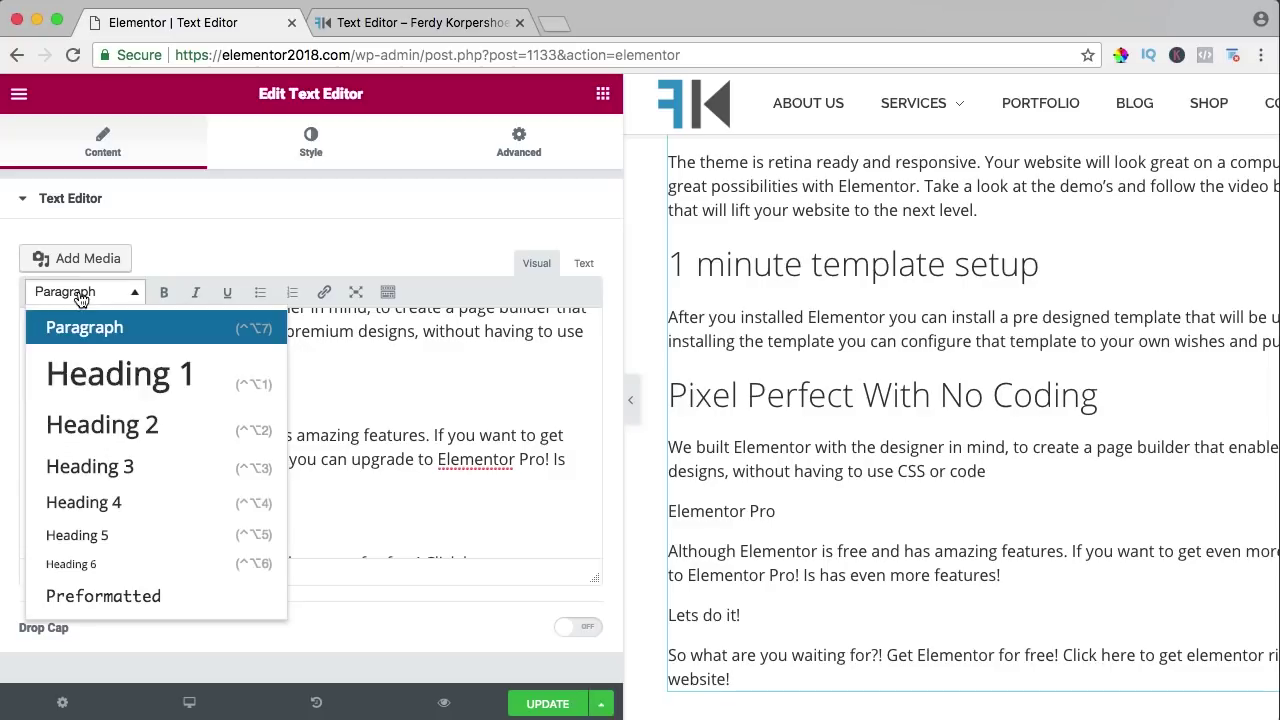
click(89, 420)
- Format the line "Lets do it!" as Heading 2 and review the restructured article back to its beginning
scroll(89, 418, down, 2)
click(97, 466)
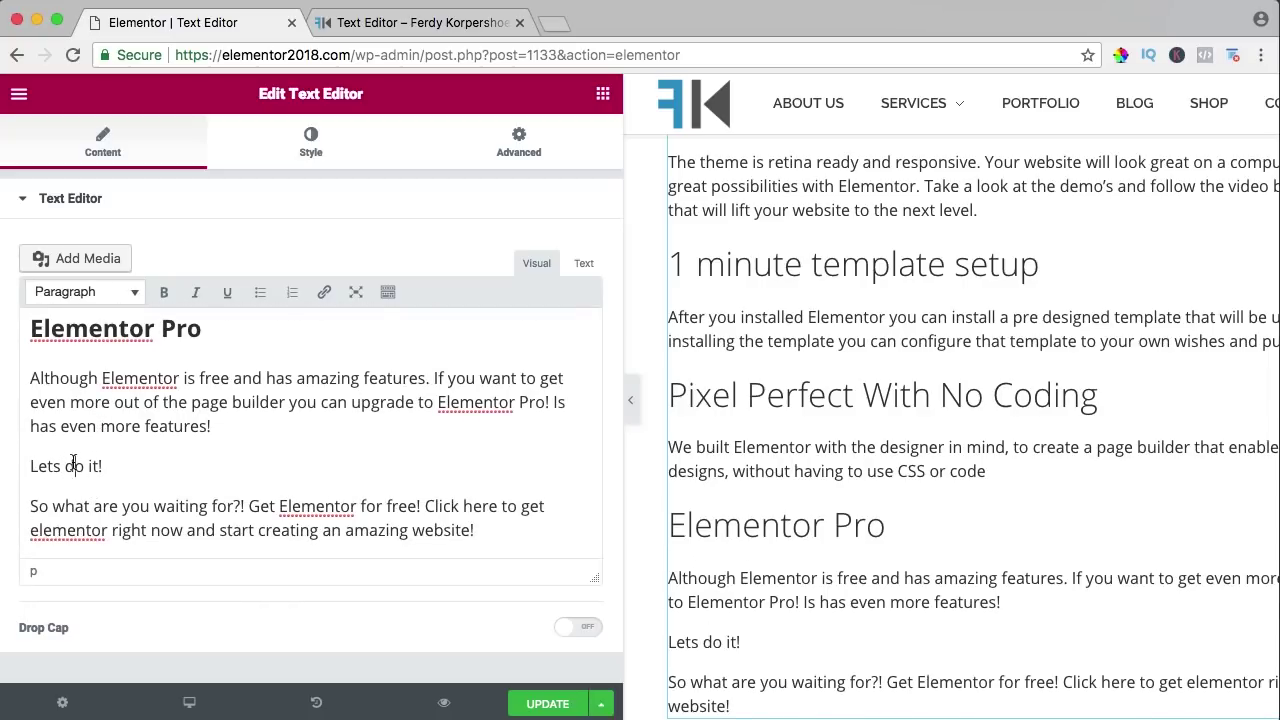
click(77, 291)
click(89, 420)
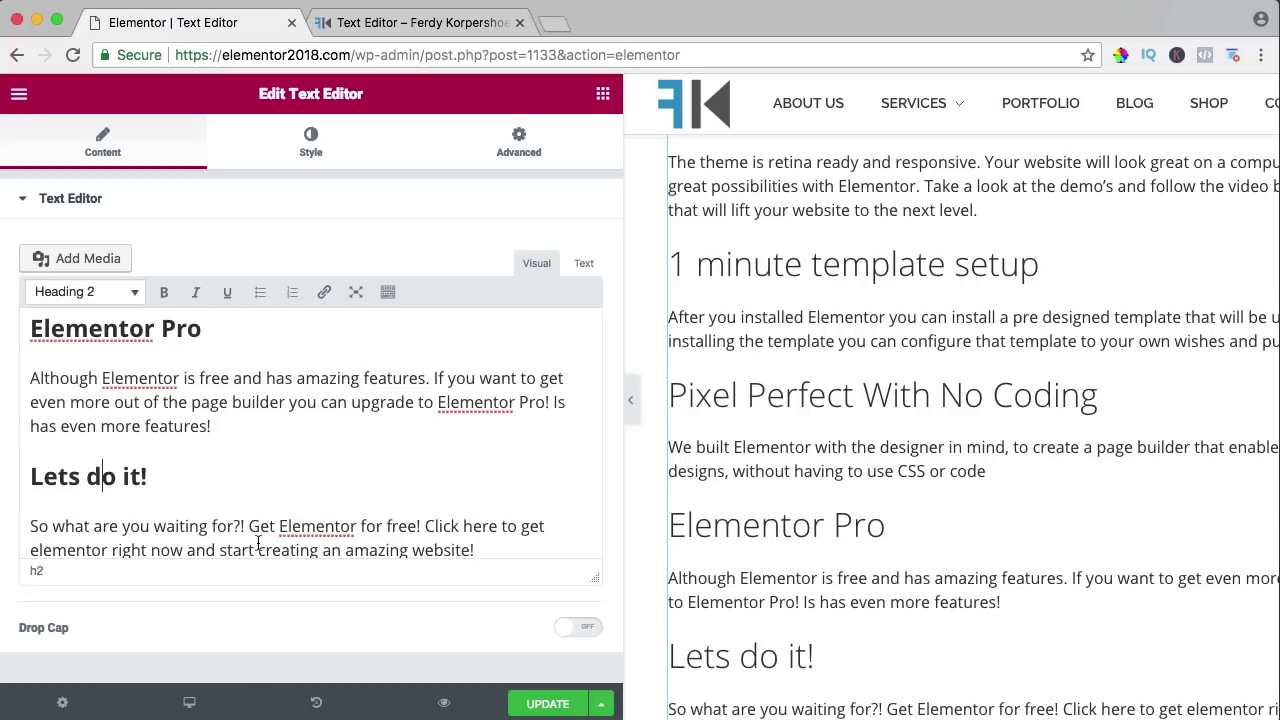
scroll(240, 500, down, 1)
scroll(314, 466, up, 3)
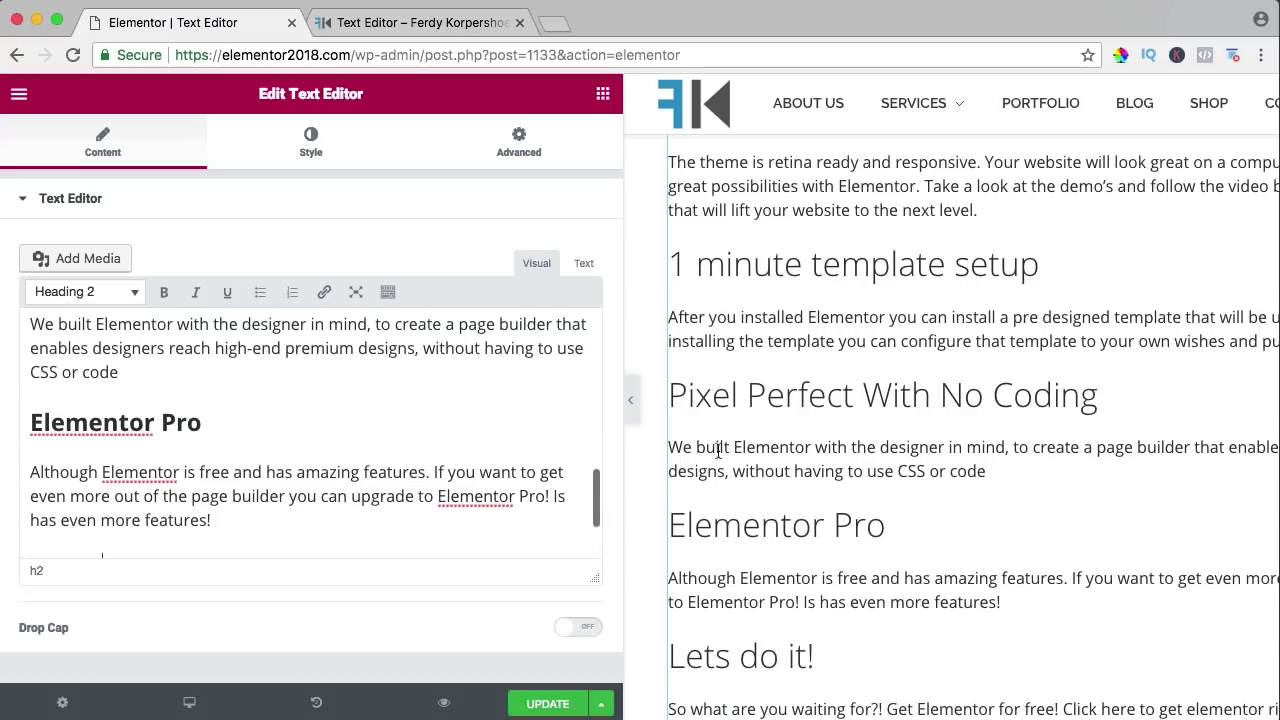
scroll(1020, 408, up, 6)
scroll(281, 427, up, 4)
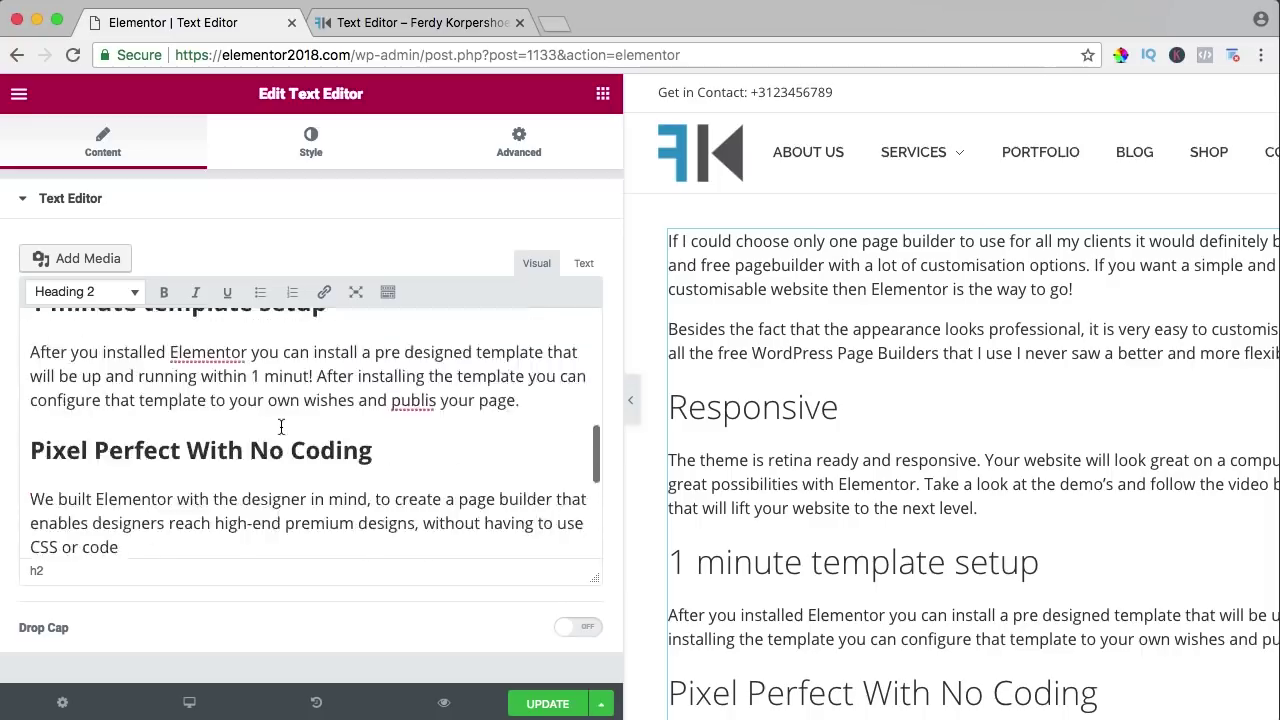
- Show the editor's extra formatting options and make the first "Elementor" in the opening paragraph bold
scroll(281, 427, up, 5)
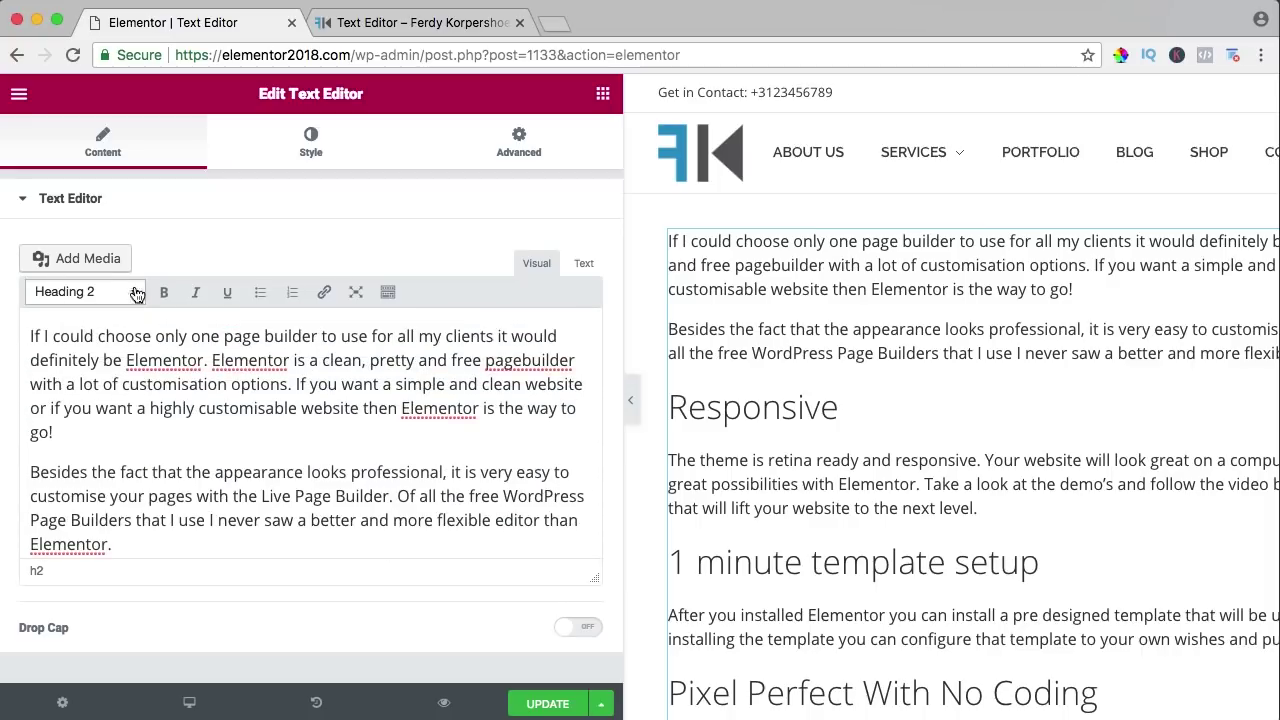
click(388, 296)
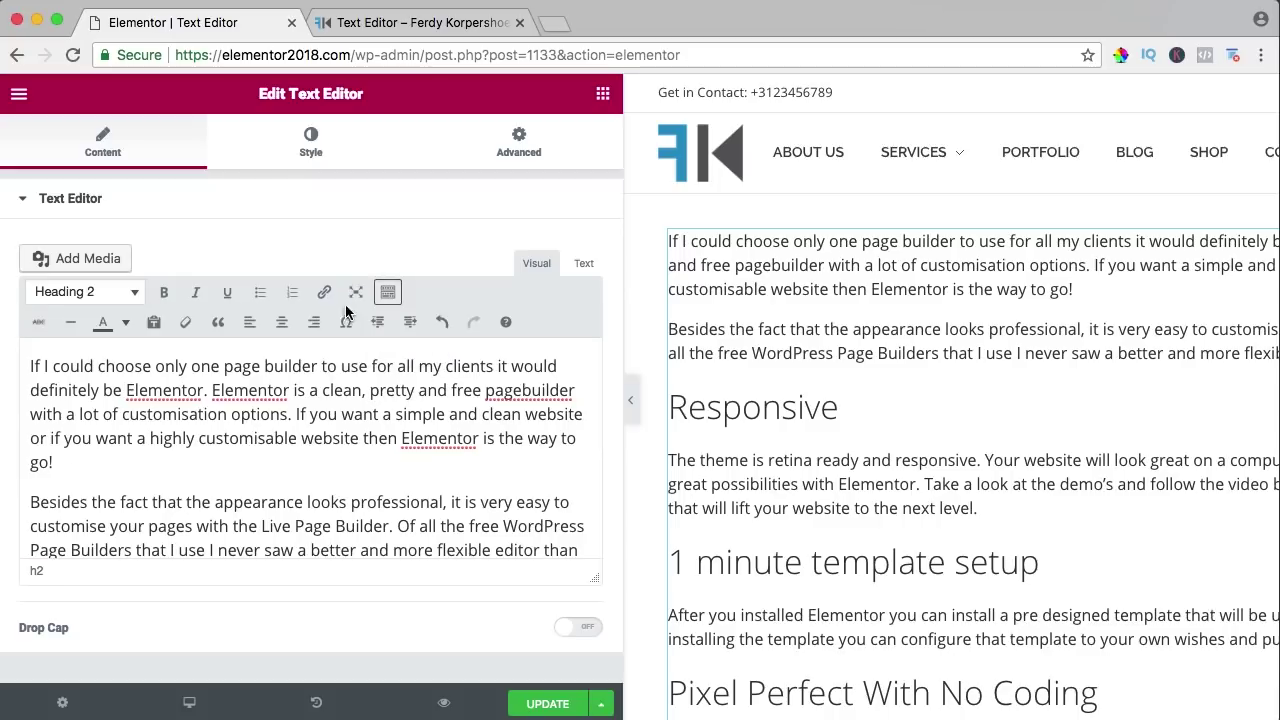
click(127, 390)
drag(127, 390, 204, 390)
click(126, 390)
click(164, 291)
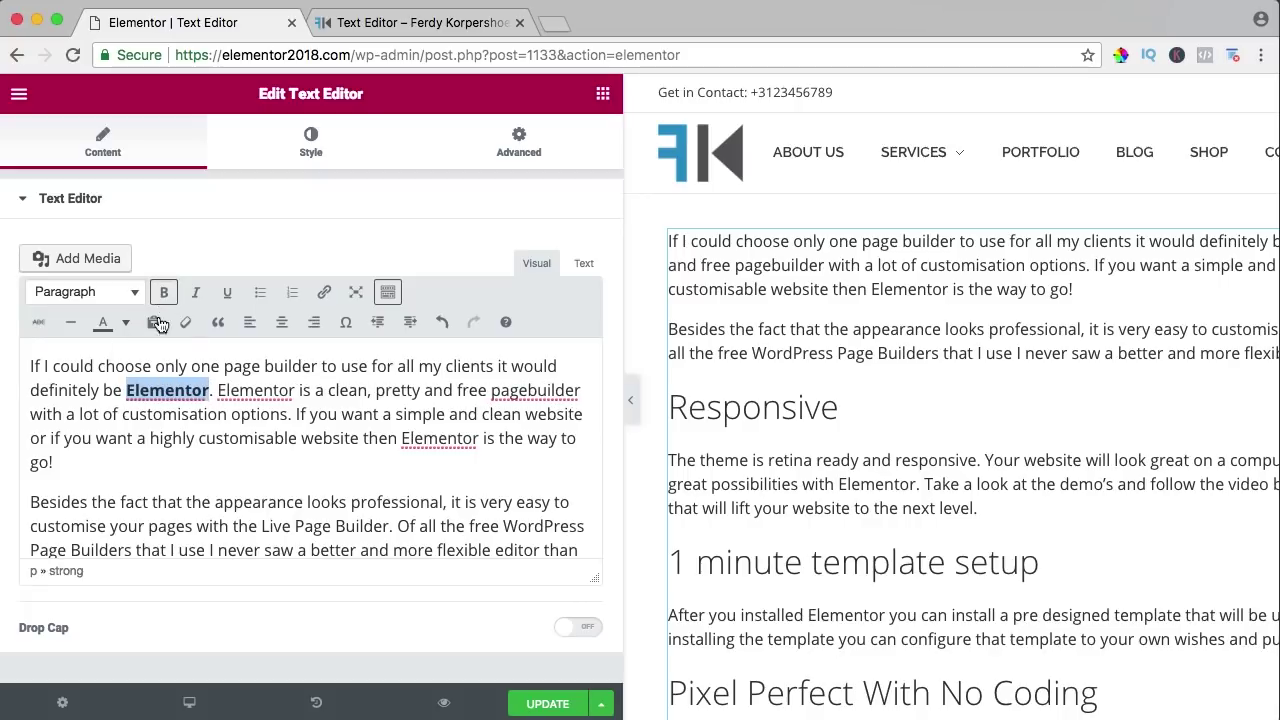
- Correct "pagebuilder" in the opening paragraph to "page builder" and format it as bold italic
drag(491, 390, 580, 390)
click(503, 390)
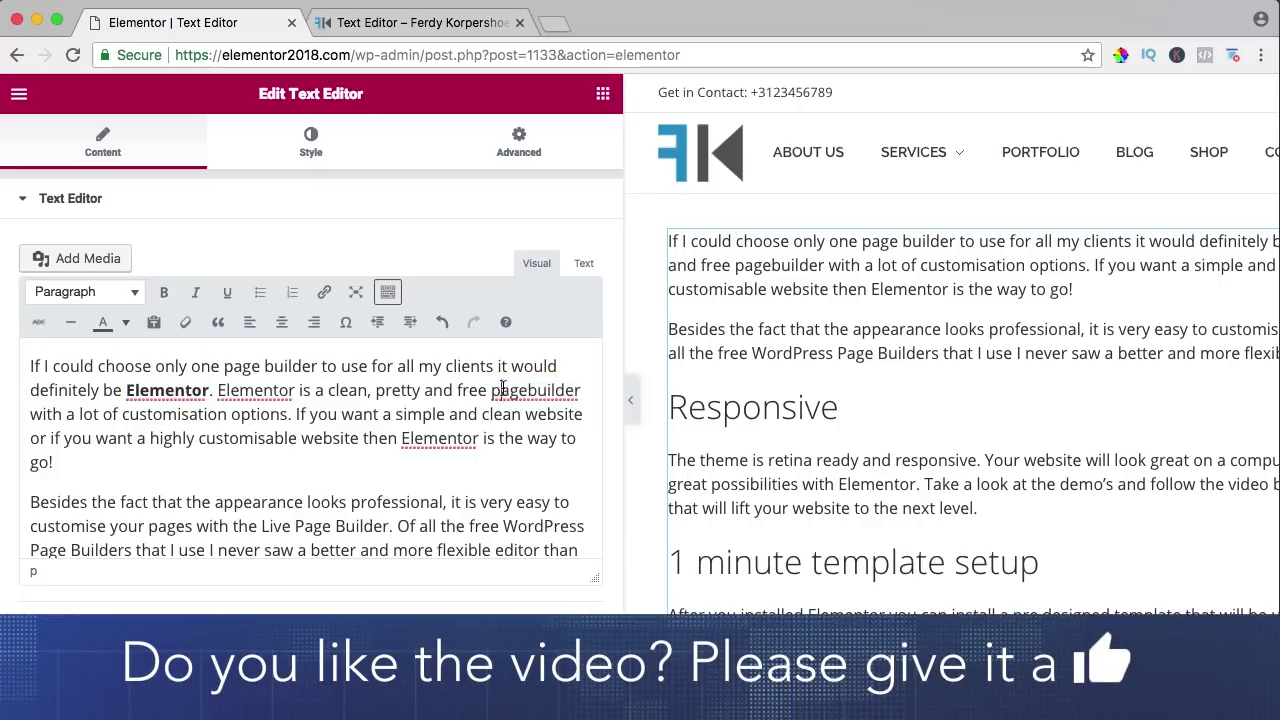
drag(491, 390, 573, 390)
click(164, 291)
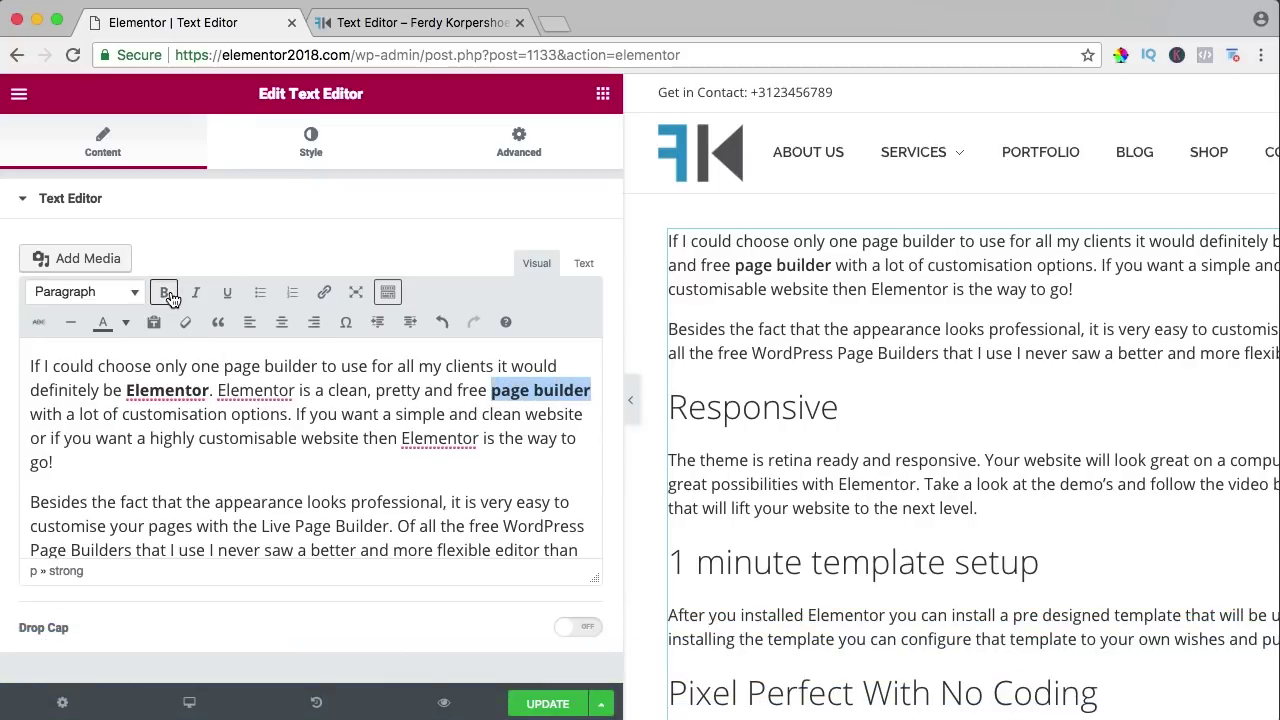
click(197, 292)
- Format the last "Elementor" in the opening paragraph as magenta, bold, italic and underlined, and turn that paragraph into a blockquote
drag(401, 438, 479, 438)
click(127, 322)
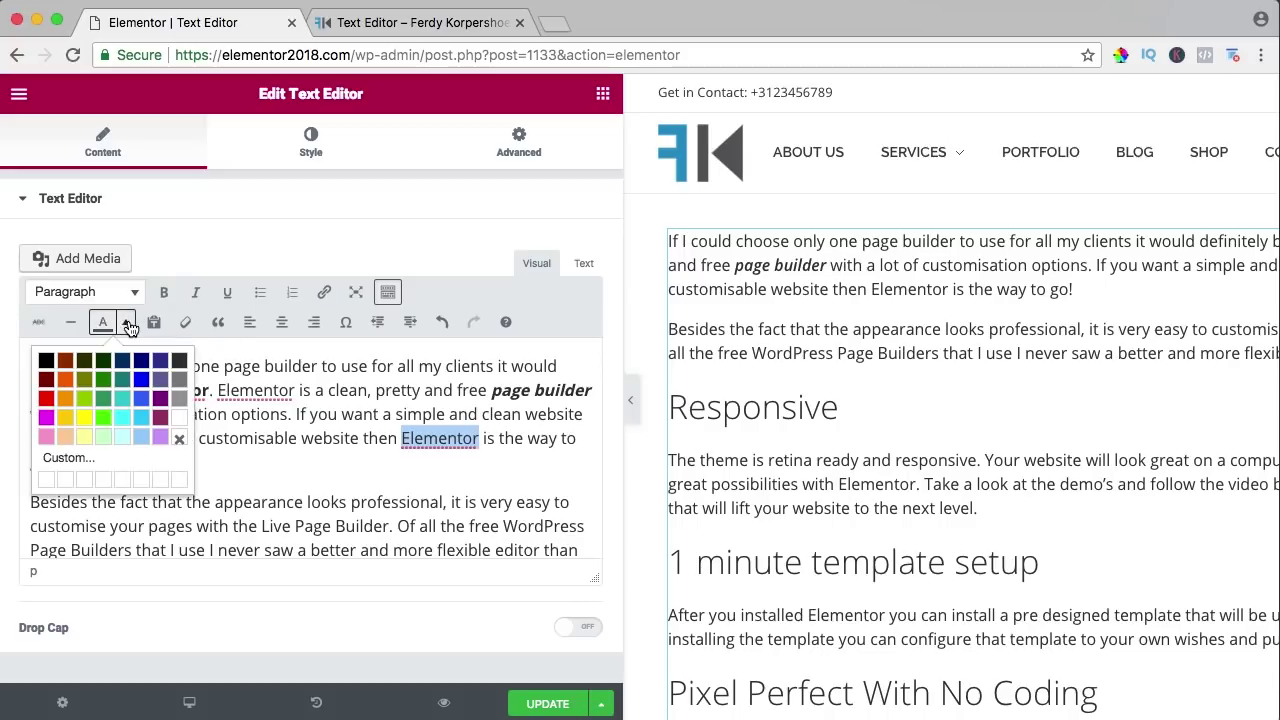
click(61, 428)
click(156, 296)
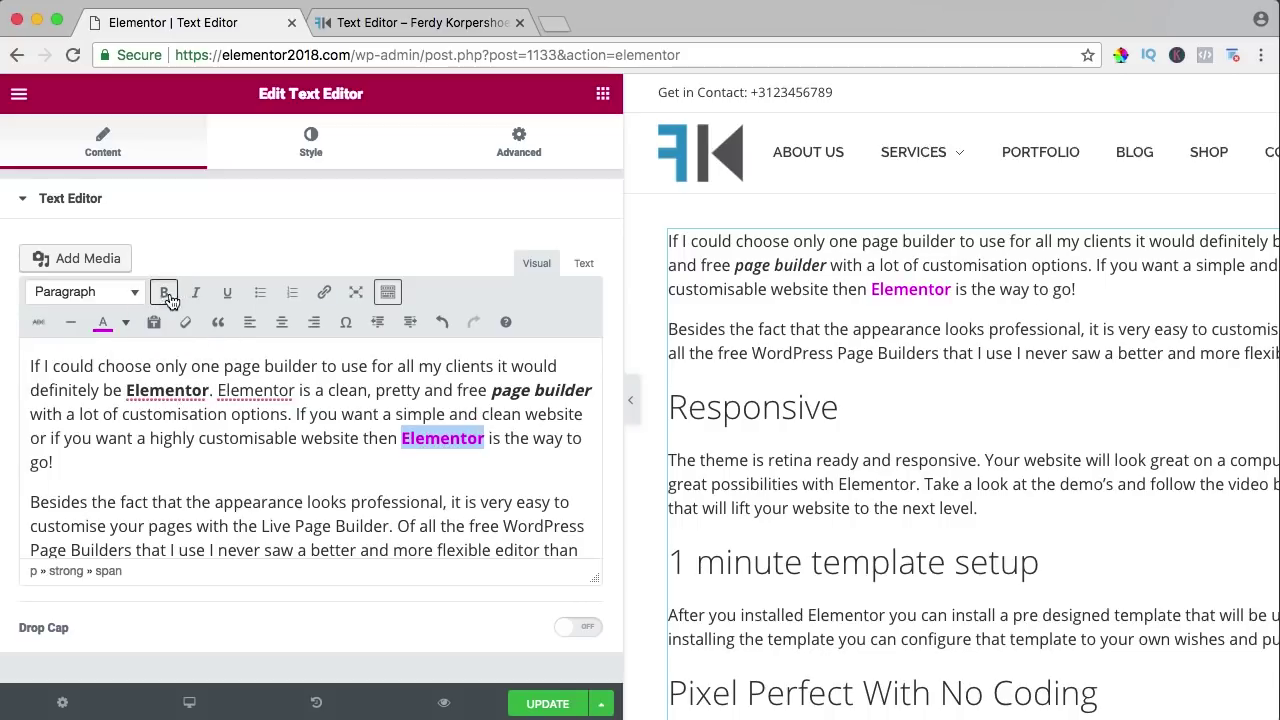
click(196, 292)
click(227, 292)
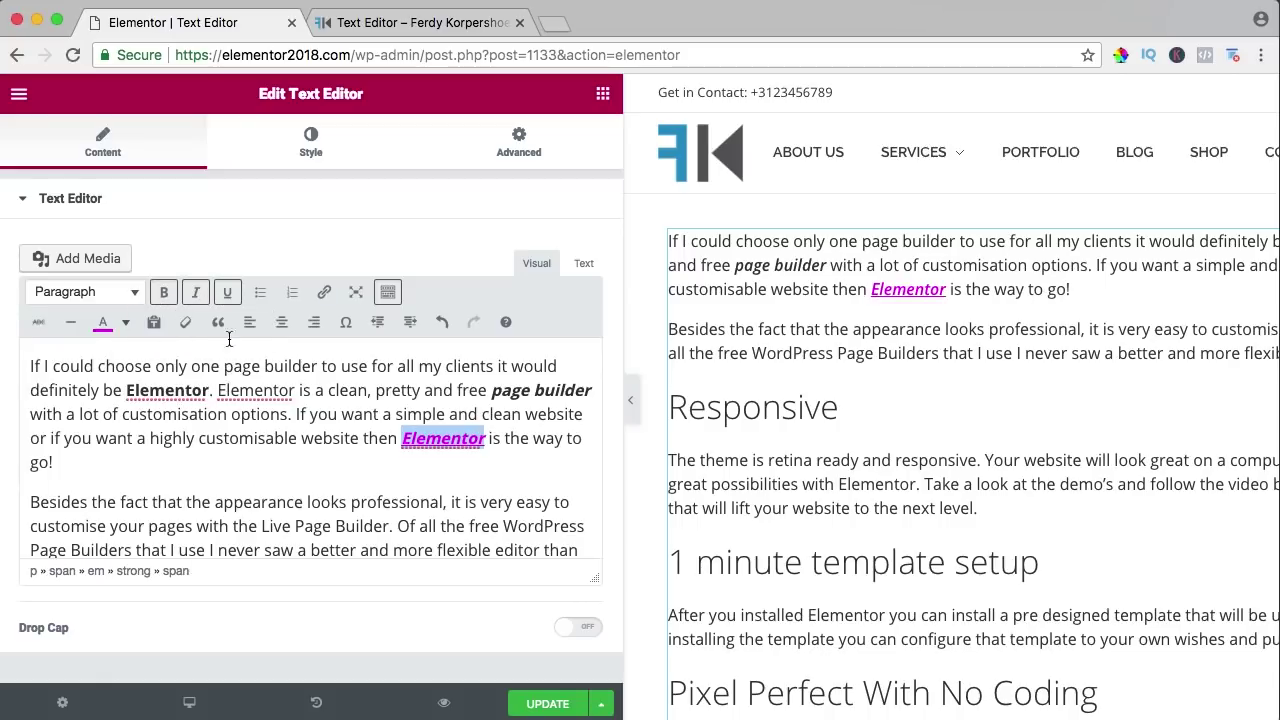
click(218, 322)
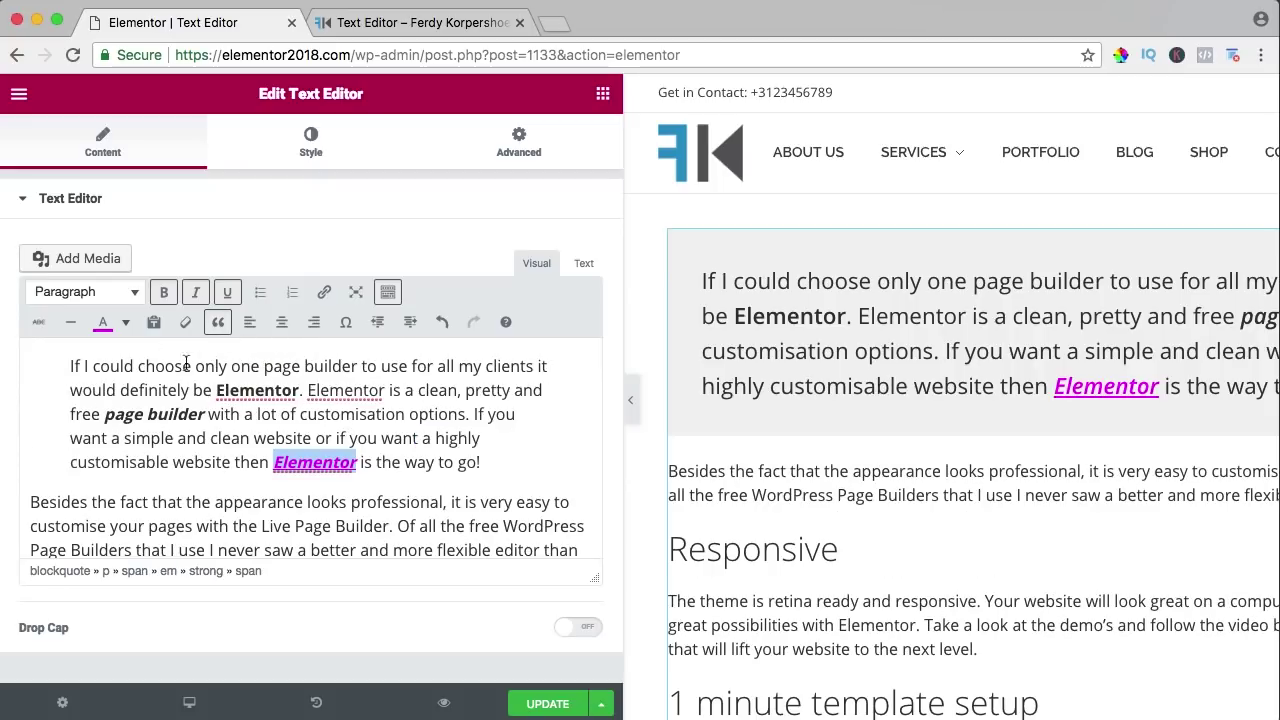
- Color the "Responsive" heading green (#339966) and make it bold
scroll(176, 499, down, 3)
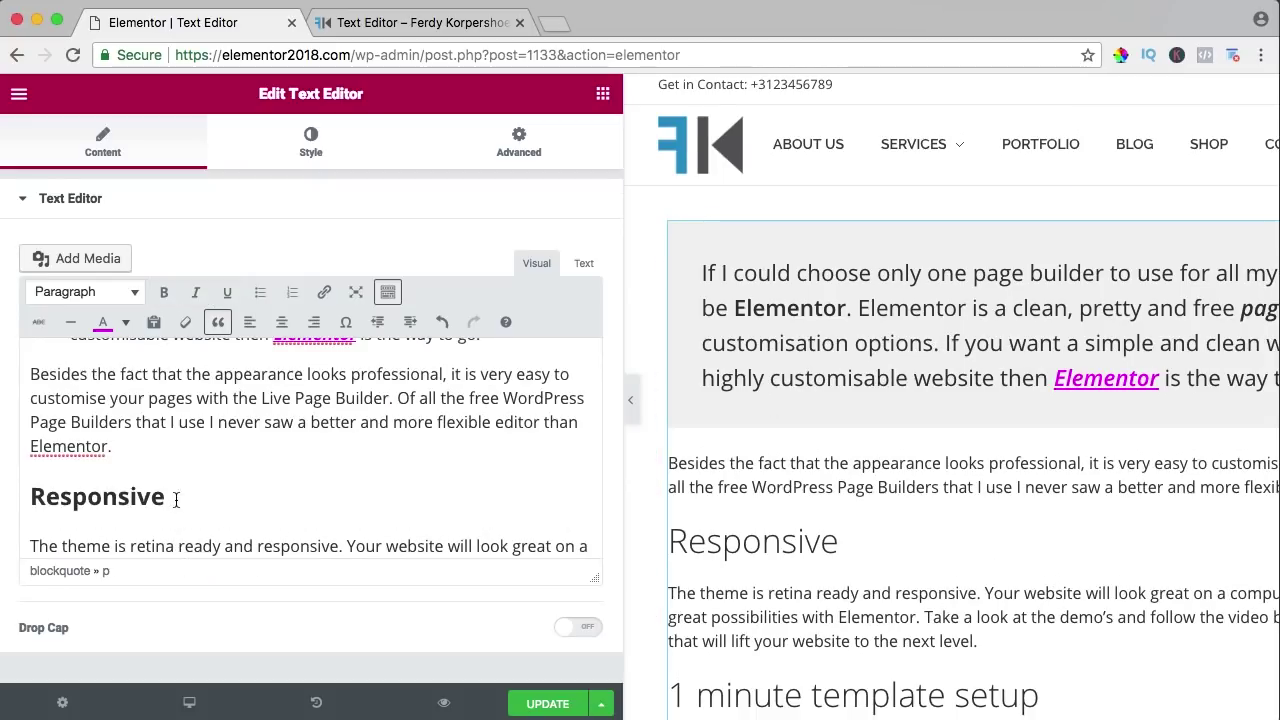
drag(178, 499, 35, 499)
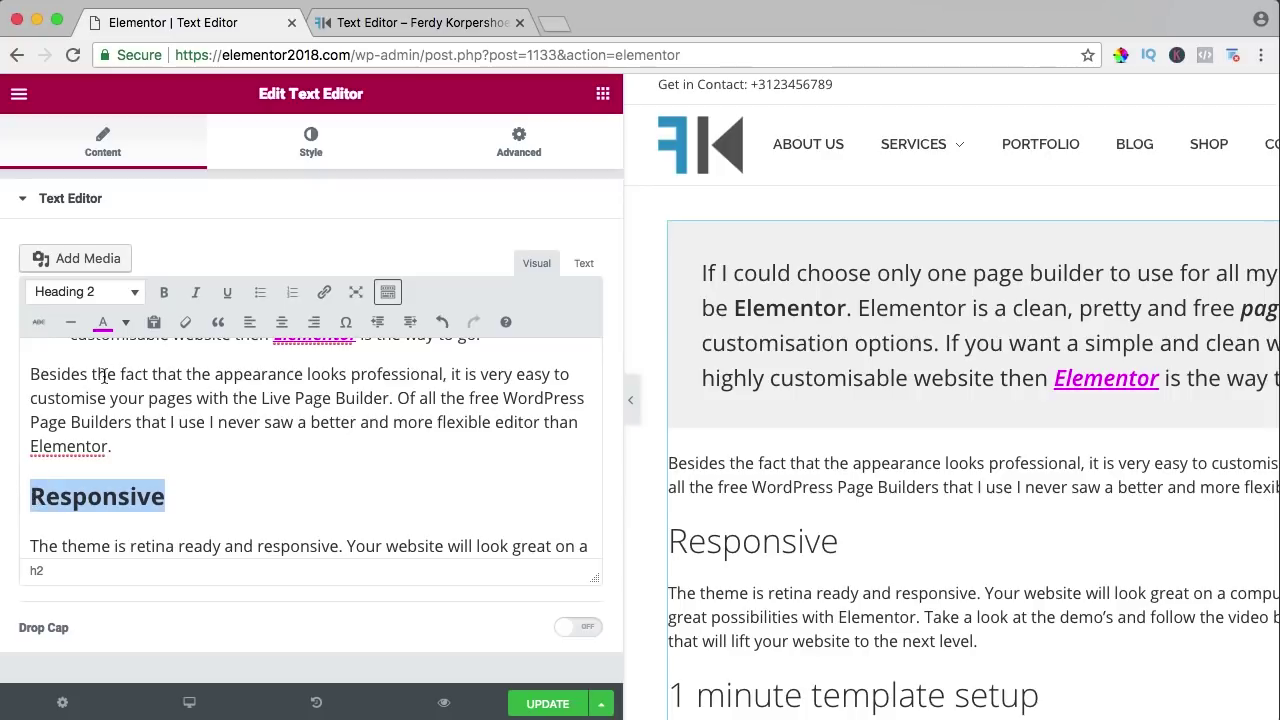
click(125, 321)
click(98, 397)
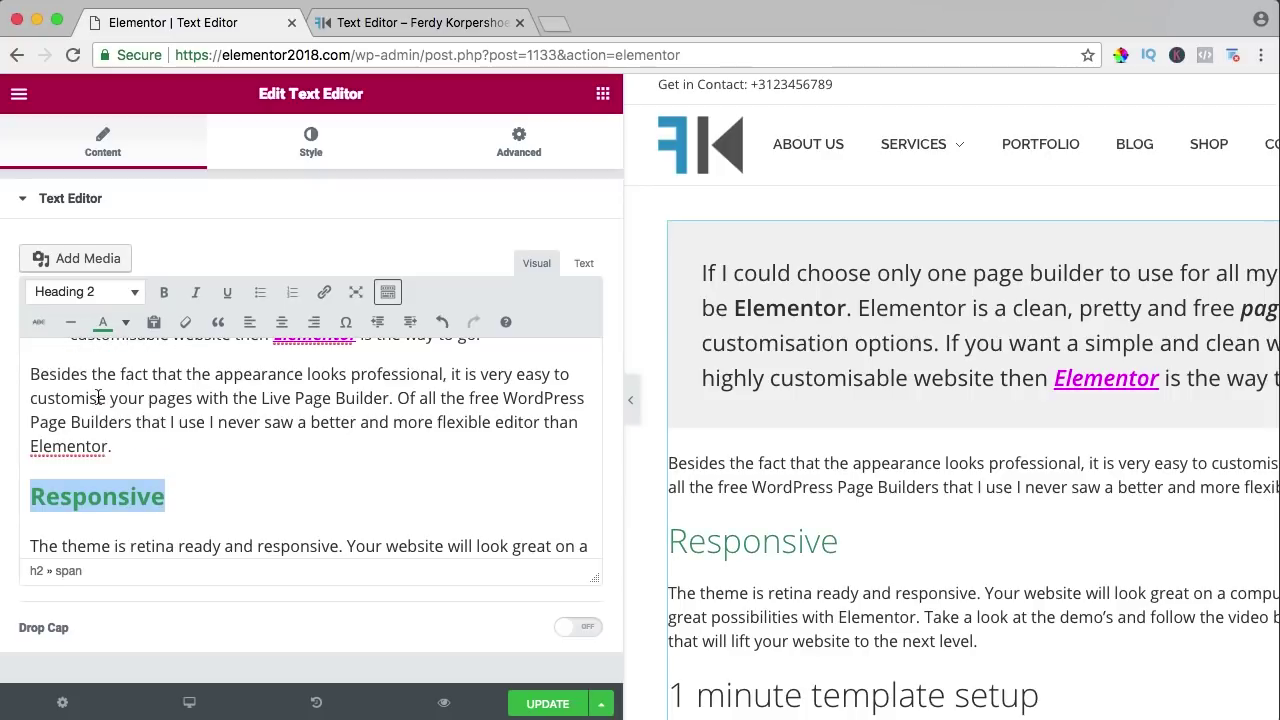
click(165, 292)
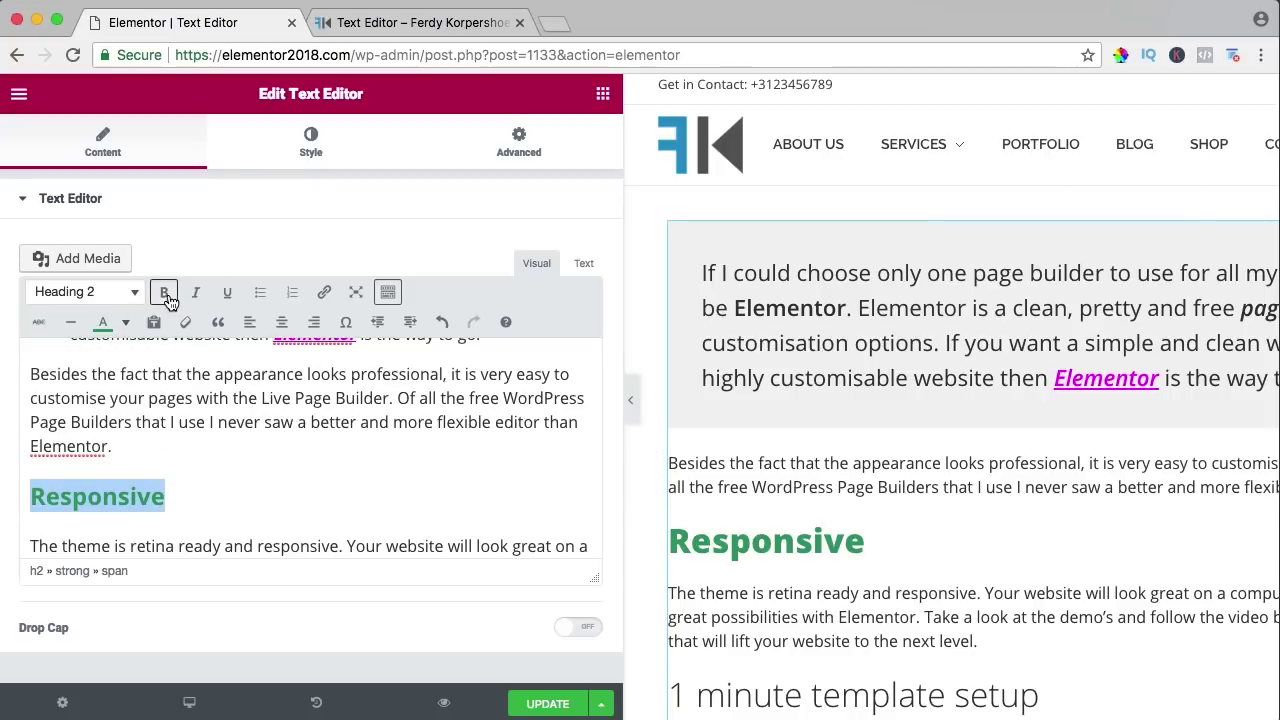
click(344, 461)
- Compare the opening blockquote's HTML source with its visual version, examining the blockquote tag and text formatting tags
scroll(344, 461, up, 3)
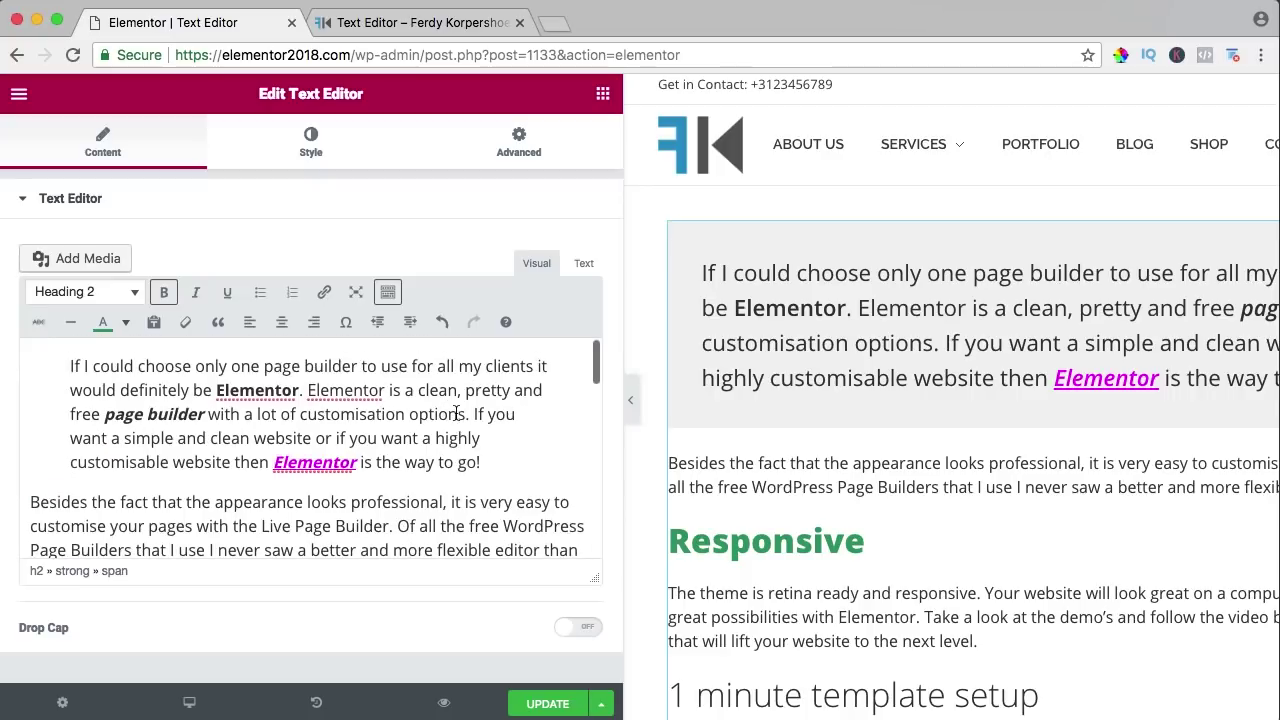
click(585, 265)
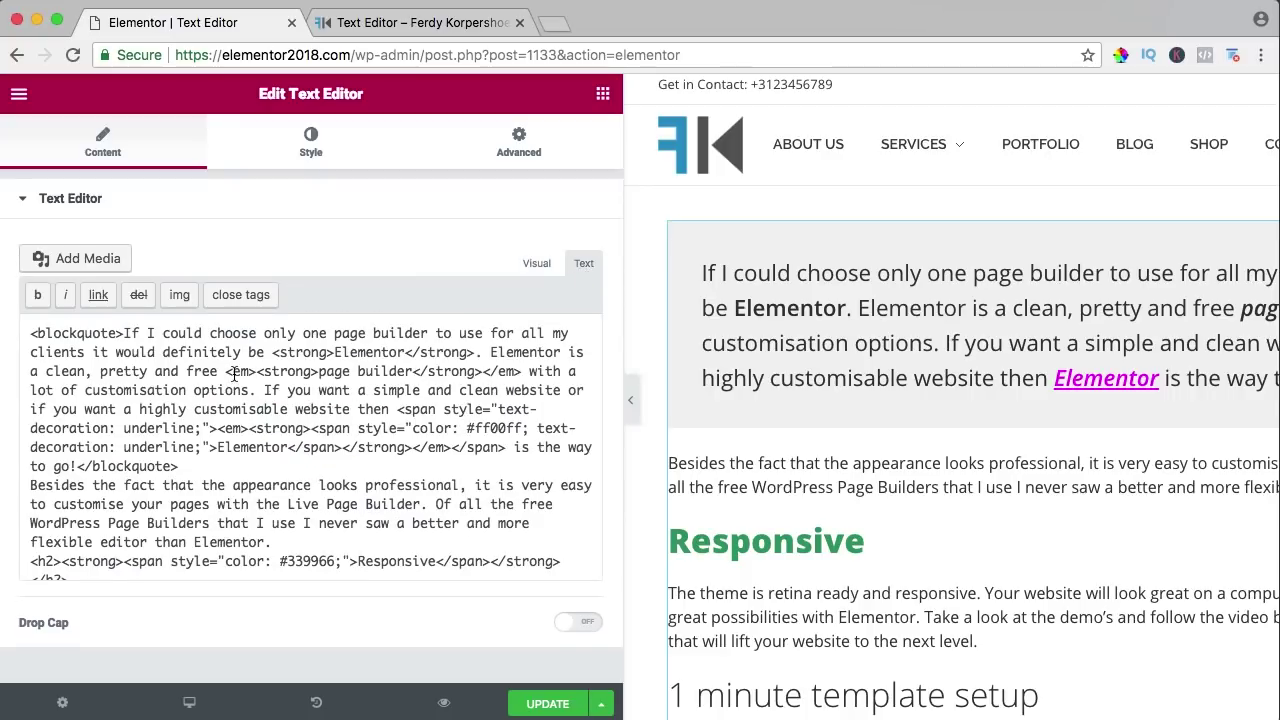
click(537, 263)
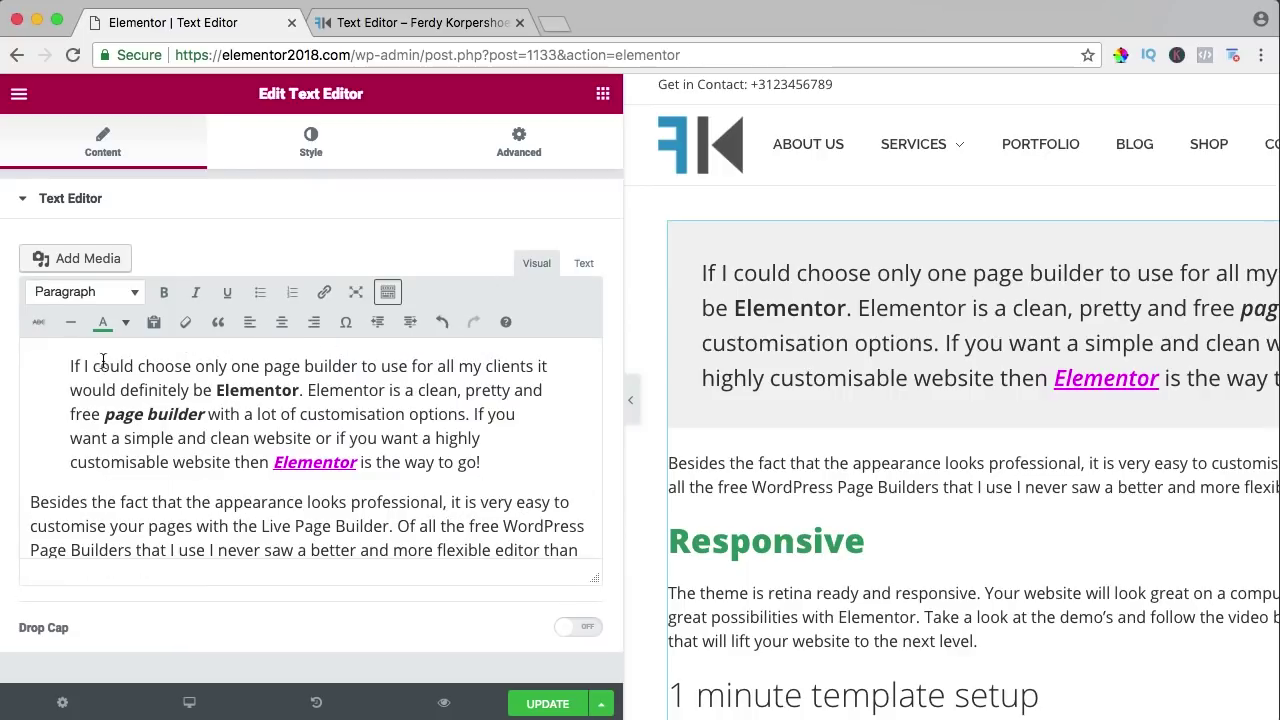
click(72, 366)
click(140, 366)
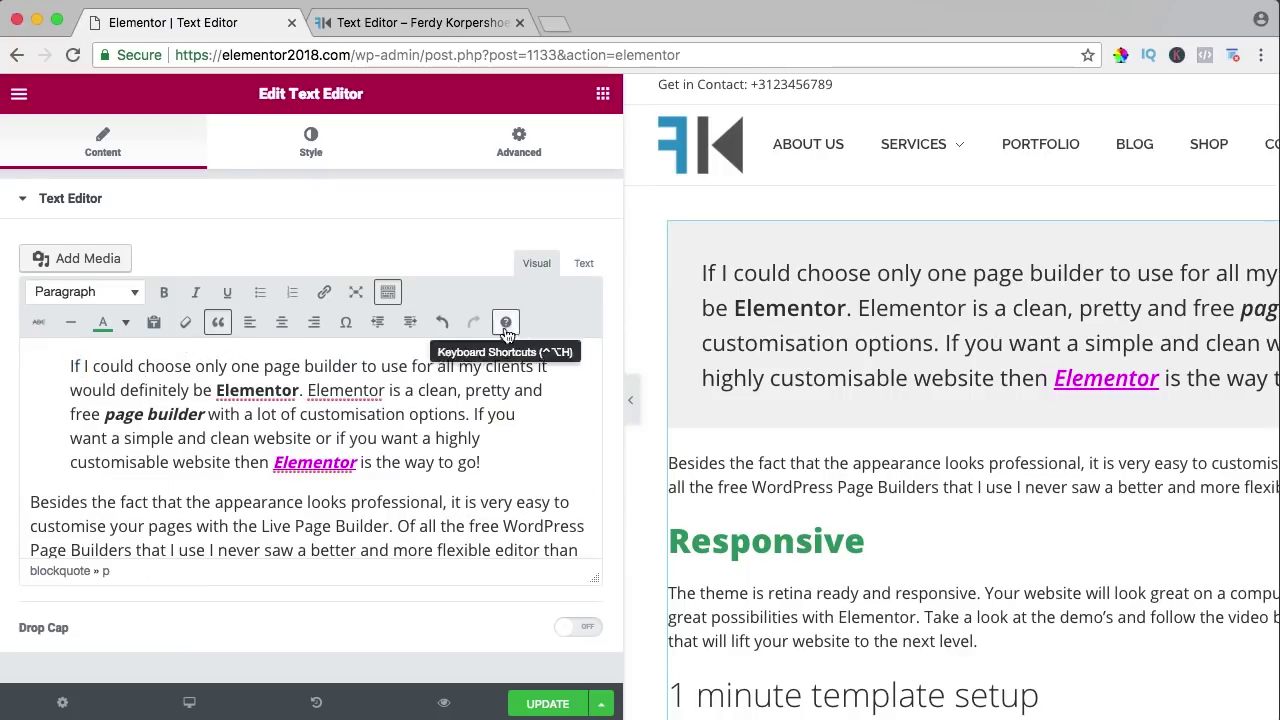
click(586, 266)
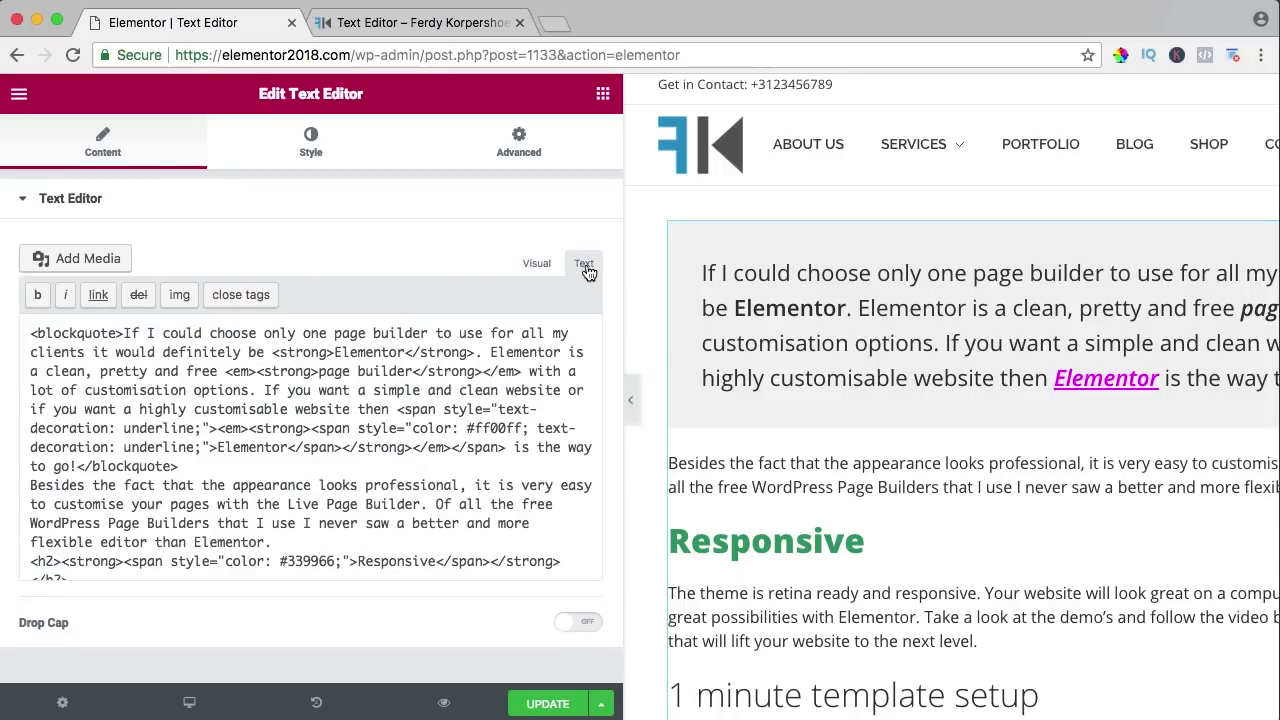
drag(36, 333, 124, 335)
click(141, 347)
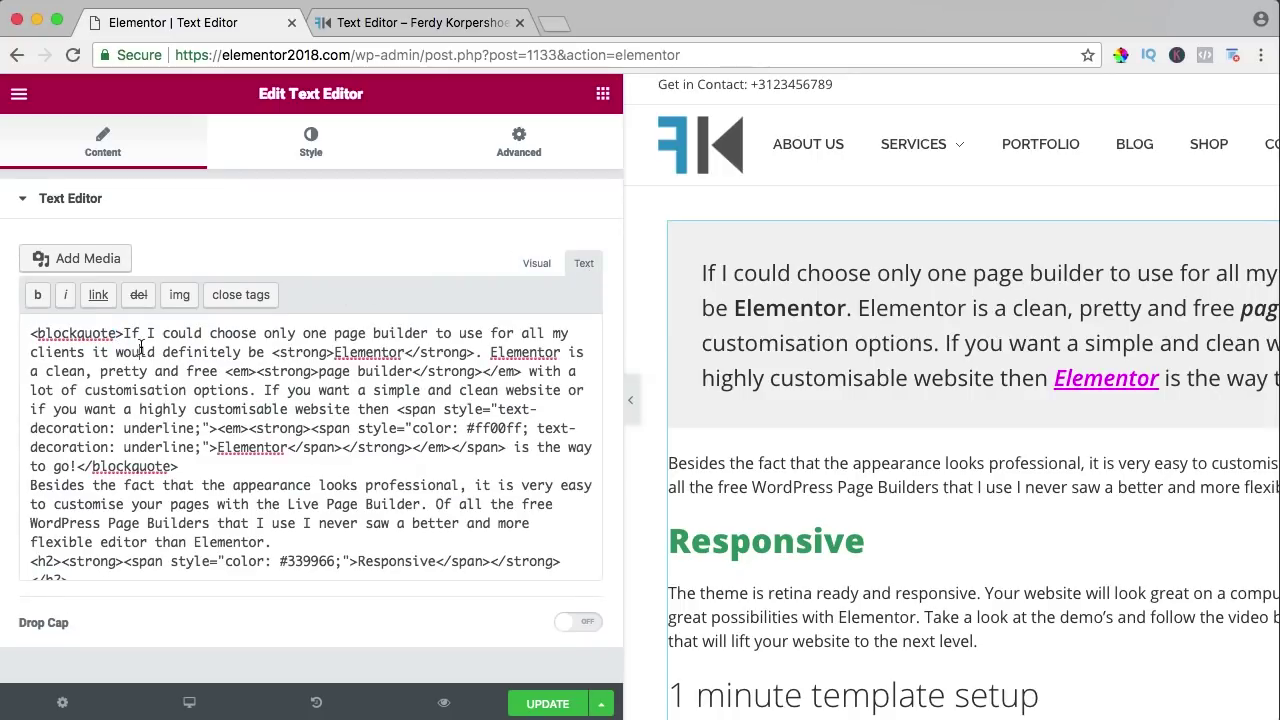
click(534, 265)
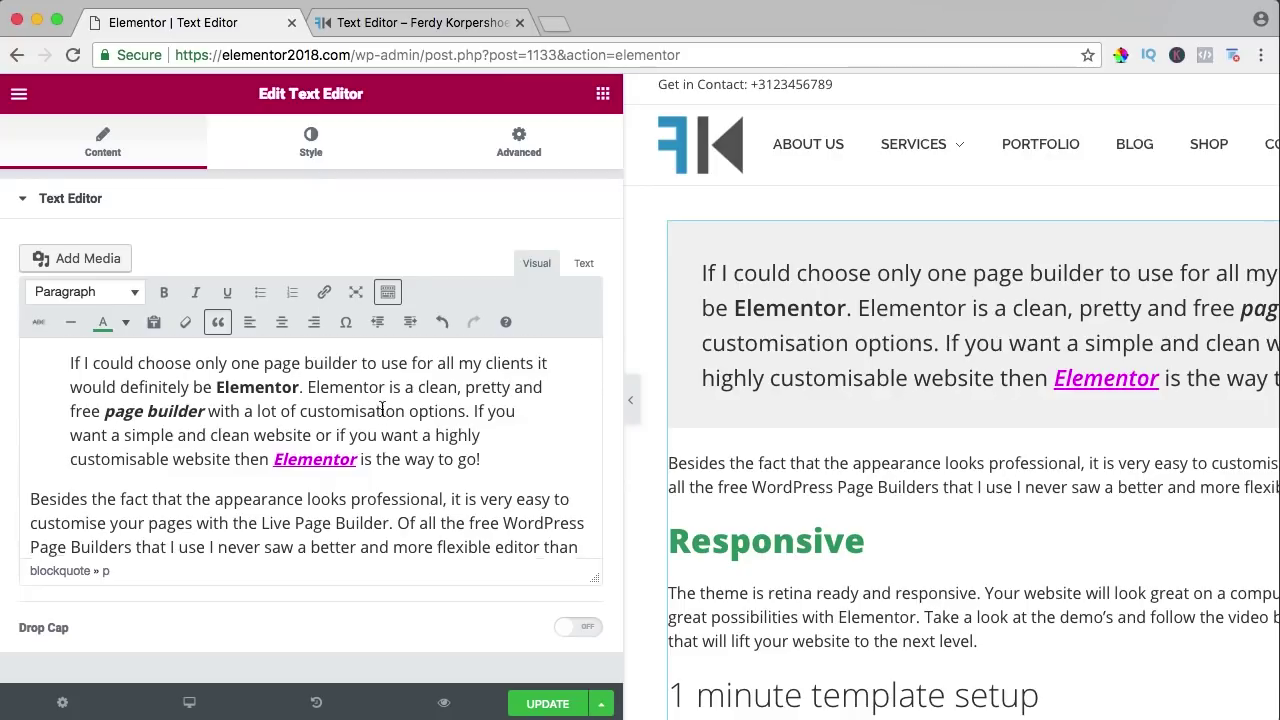
- Right-align the paragraph below the "Responsive" heading
scroll(380, 405, down, 4)
scroll(559, 458, down, 3)
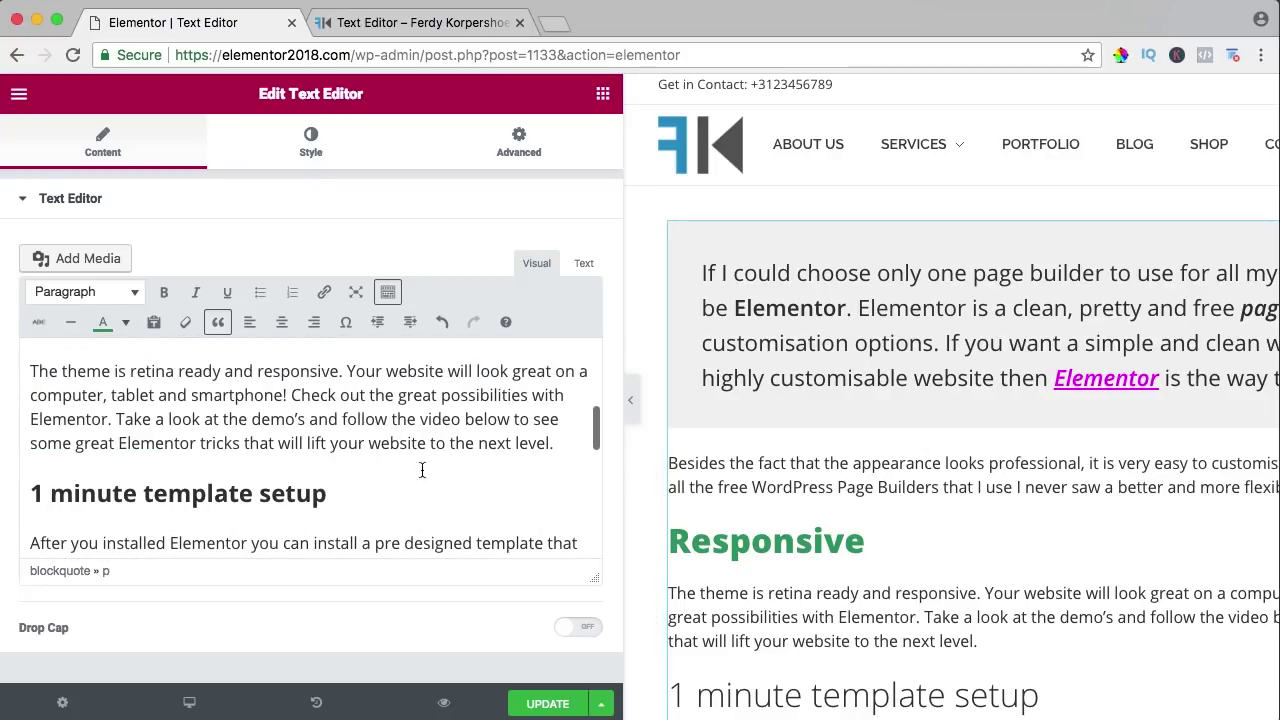
scroll(326, 480, up, 1)
drag(572, 500, 297, 391)
click(314, 322)
- Split the "Responsive" paragraph with single line breaks after "responsive.", "computer,", "smartphone!", "Elementor.", "video" and "tricks"
click(435, 466)
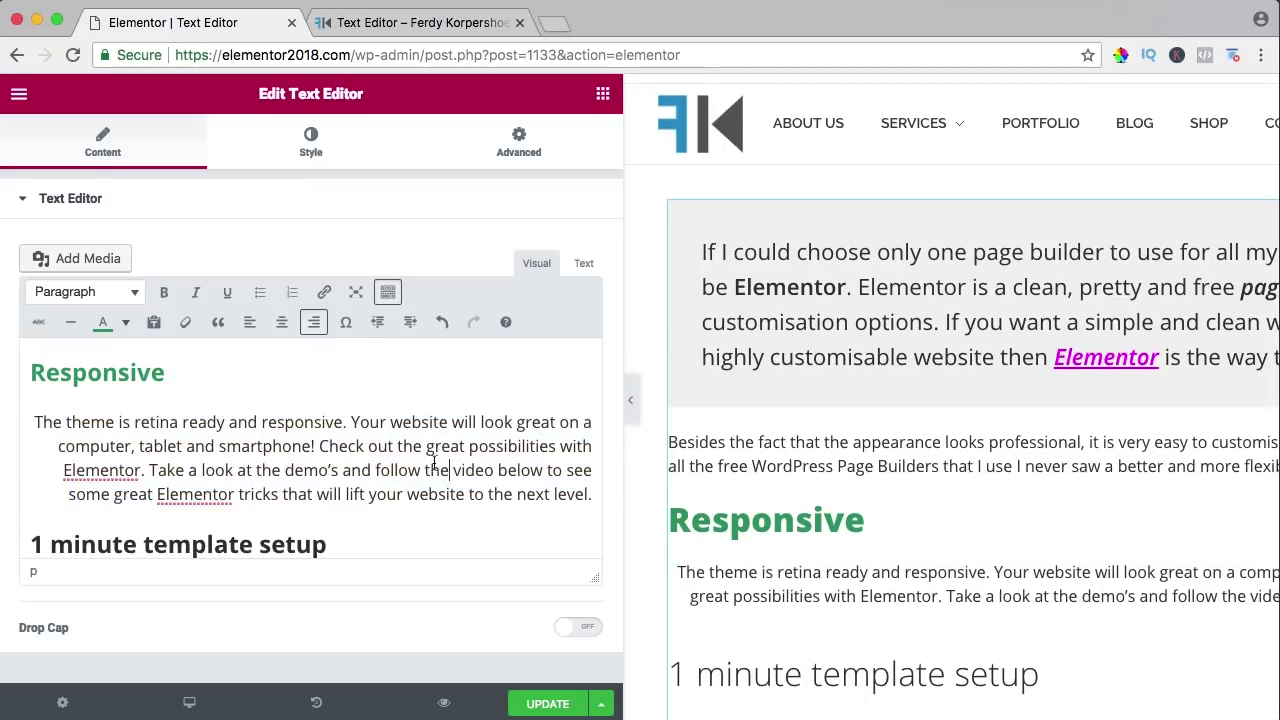
key(shift+Return)
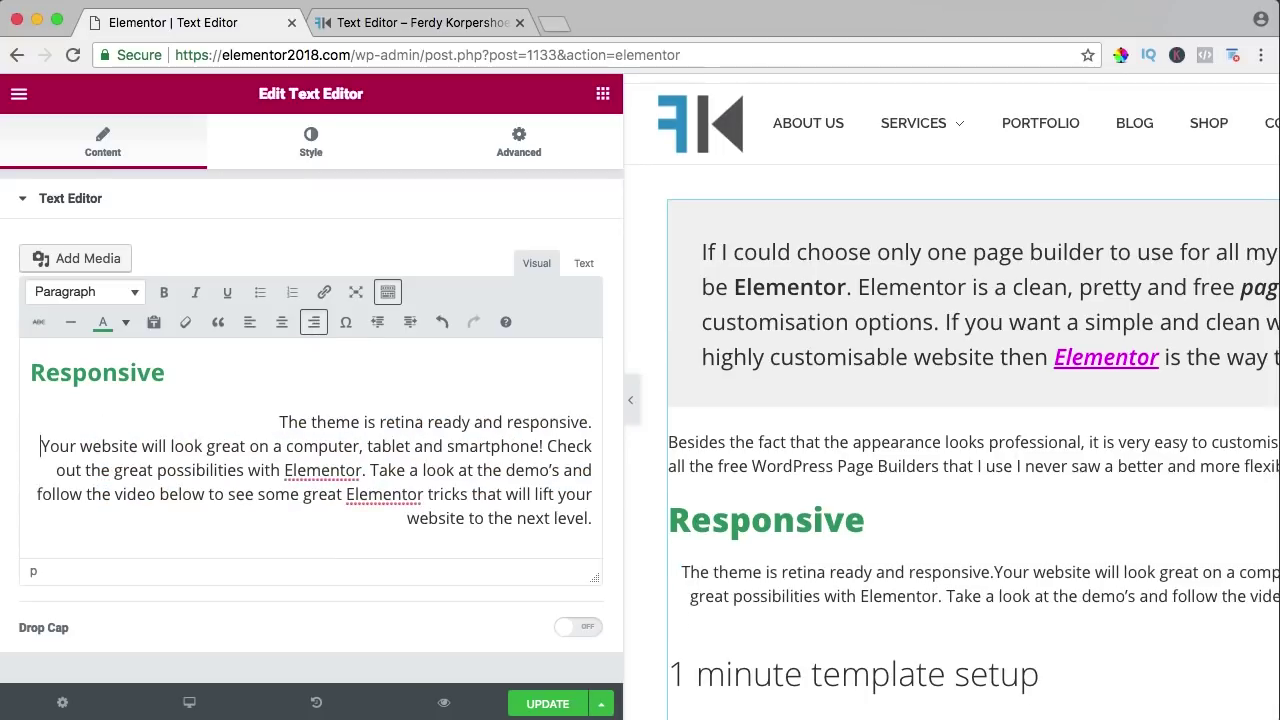
key(BackSpace)
key(shift+Return)
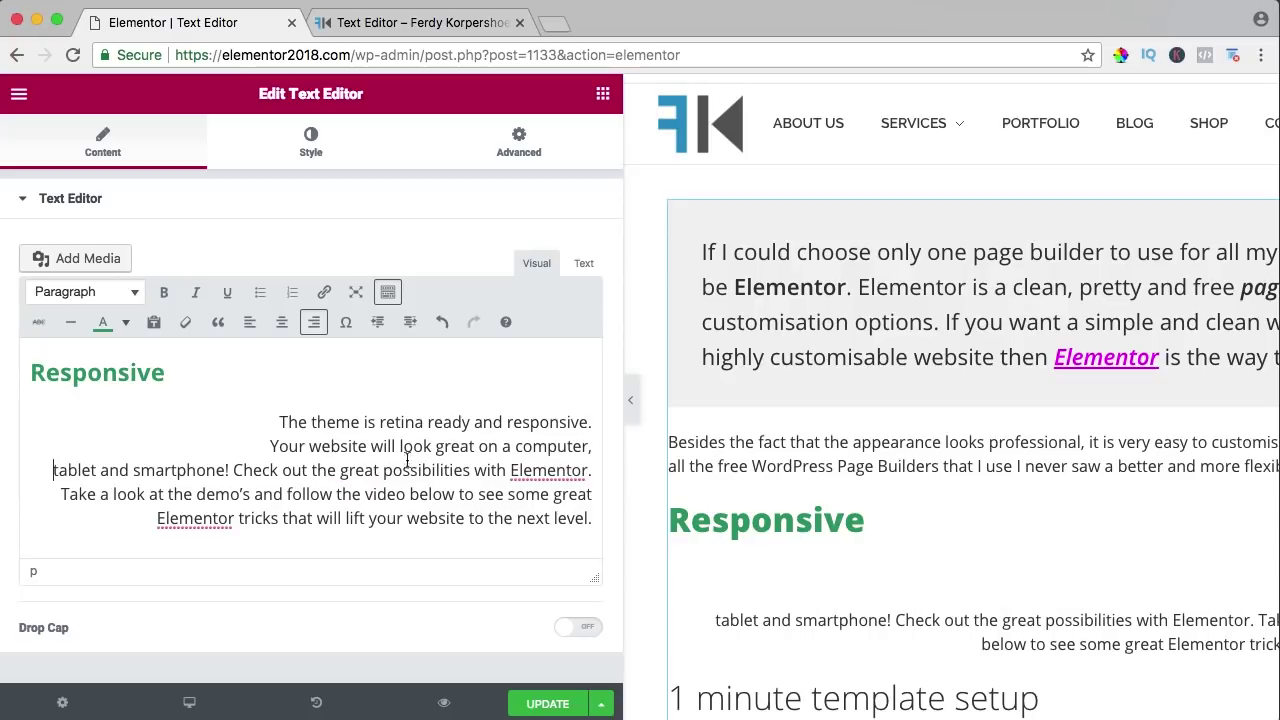
key(BackSpace)
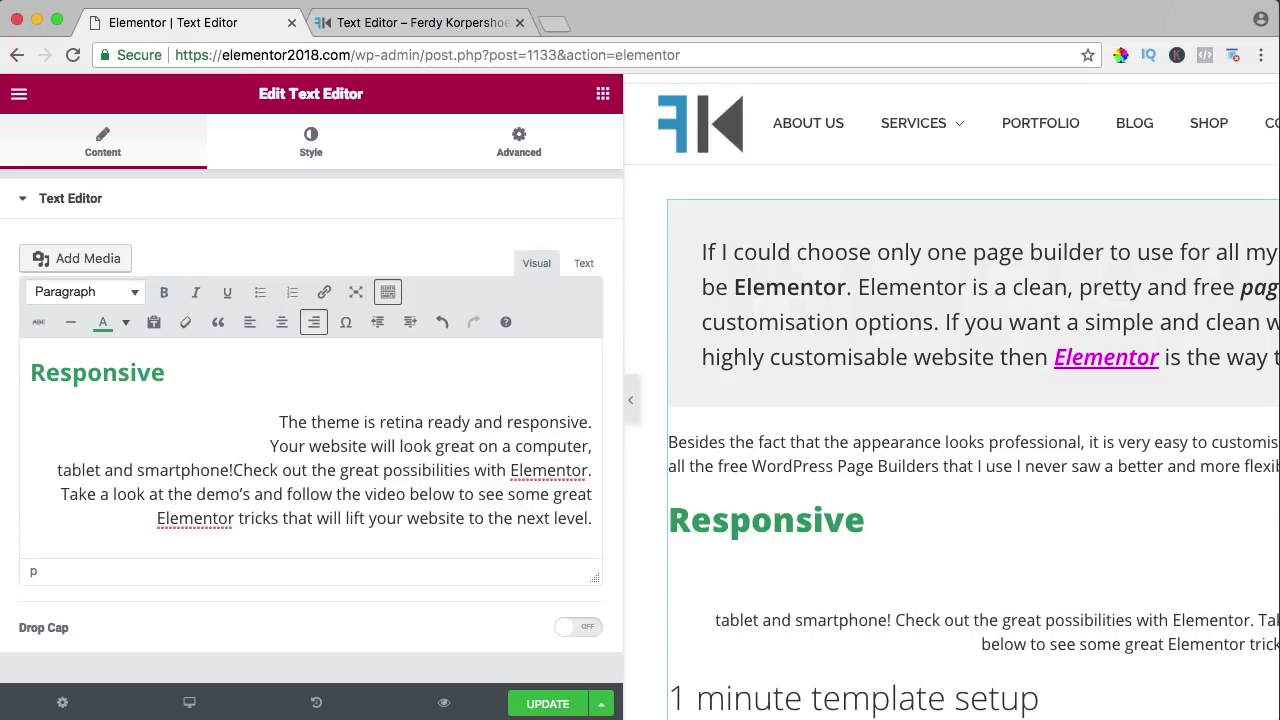
key(shift+Return)
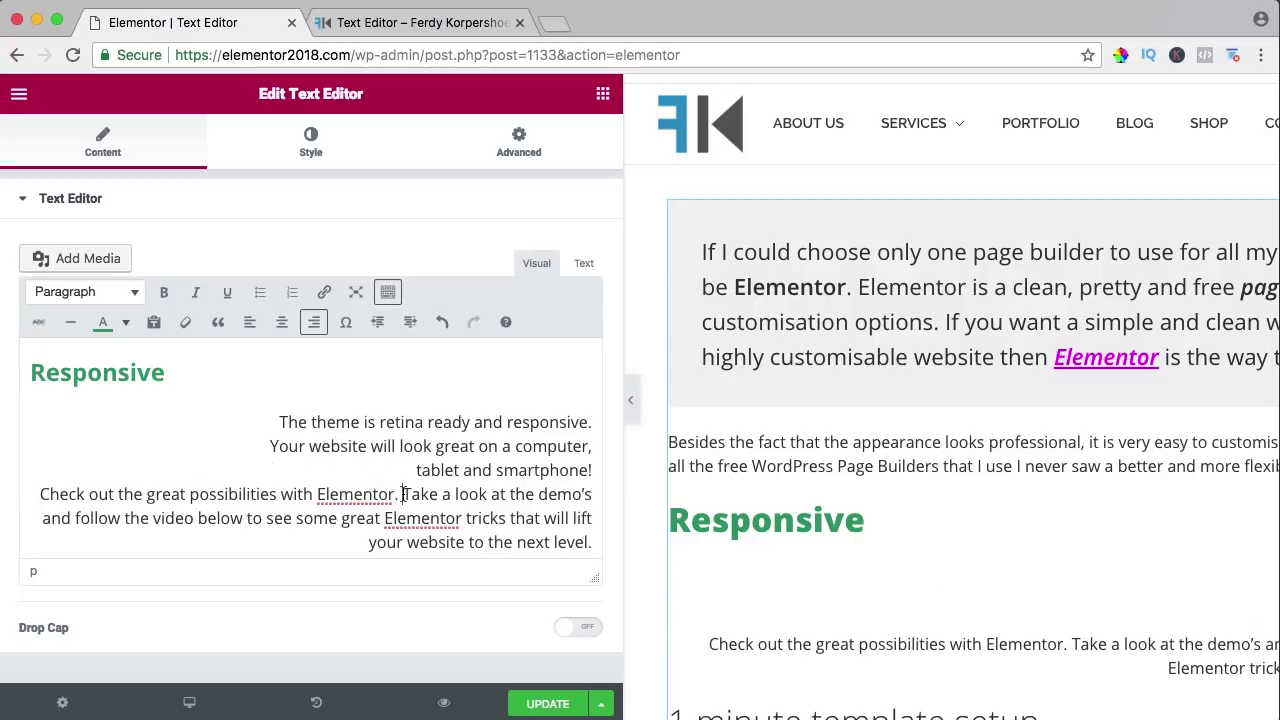
key(BackSpace)
key(shift+Return)
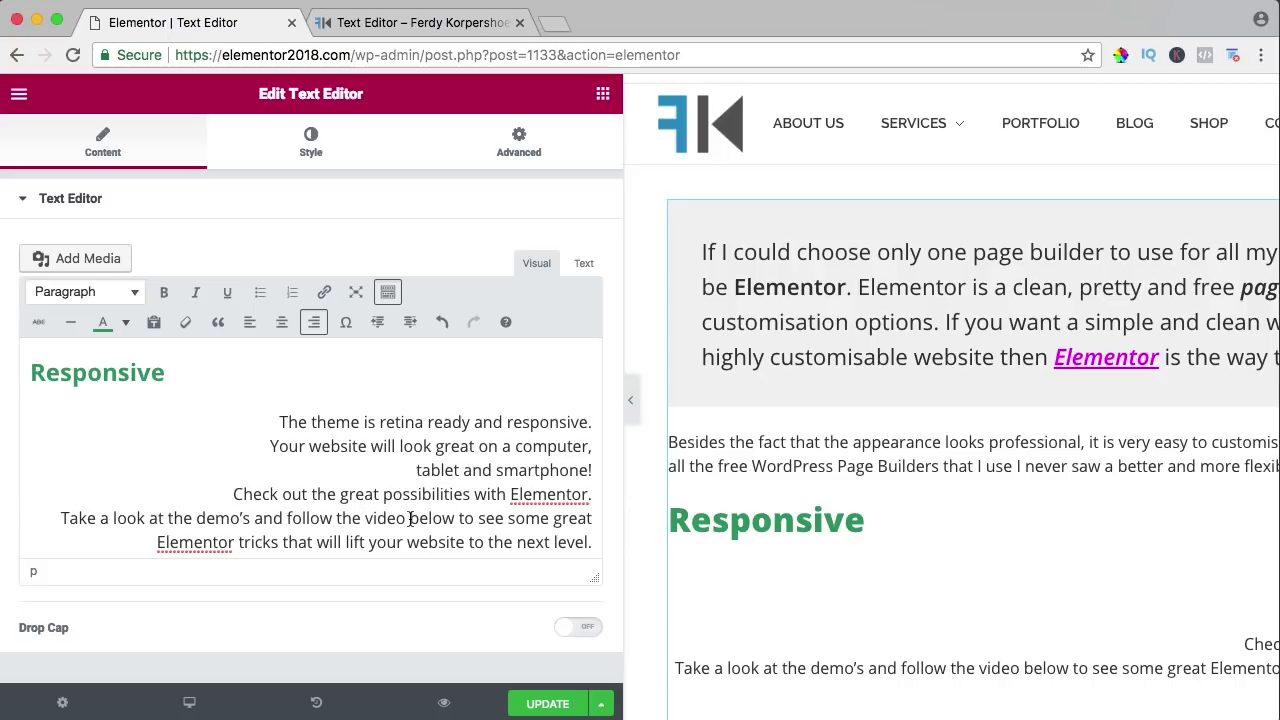
key(BackSpace)
key(shift+Return)
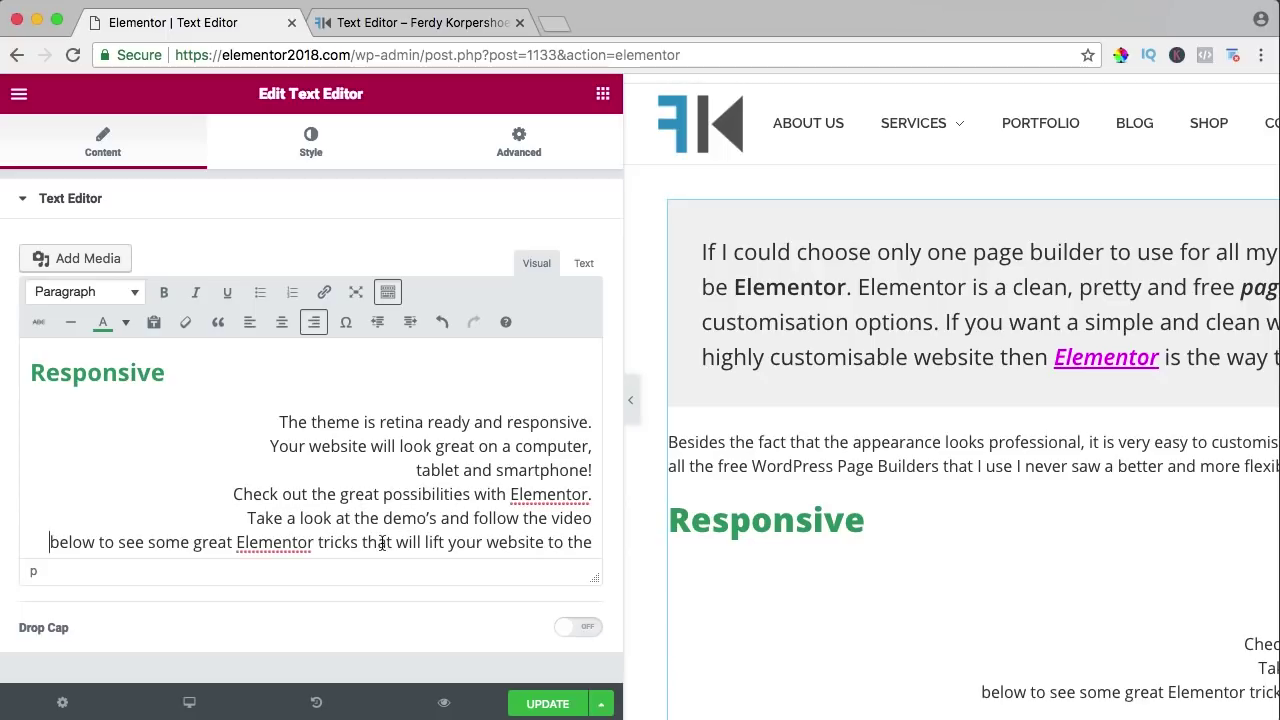
key(BackSpace)
key(shift+Return)
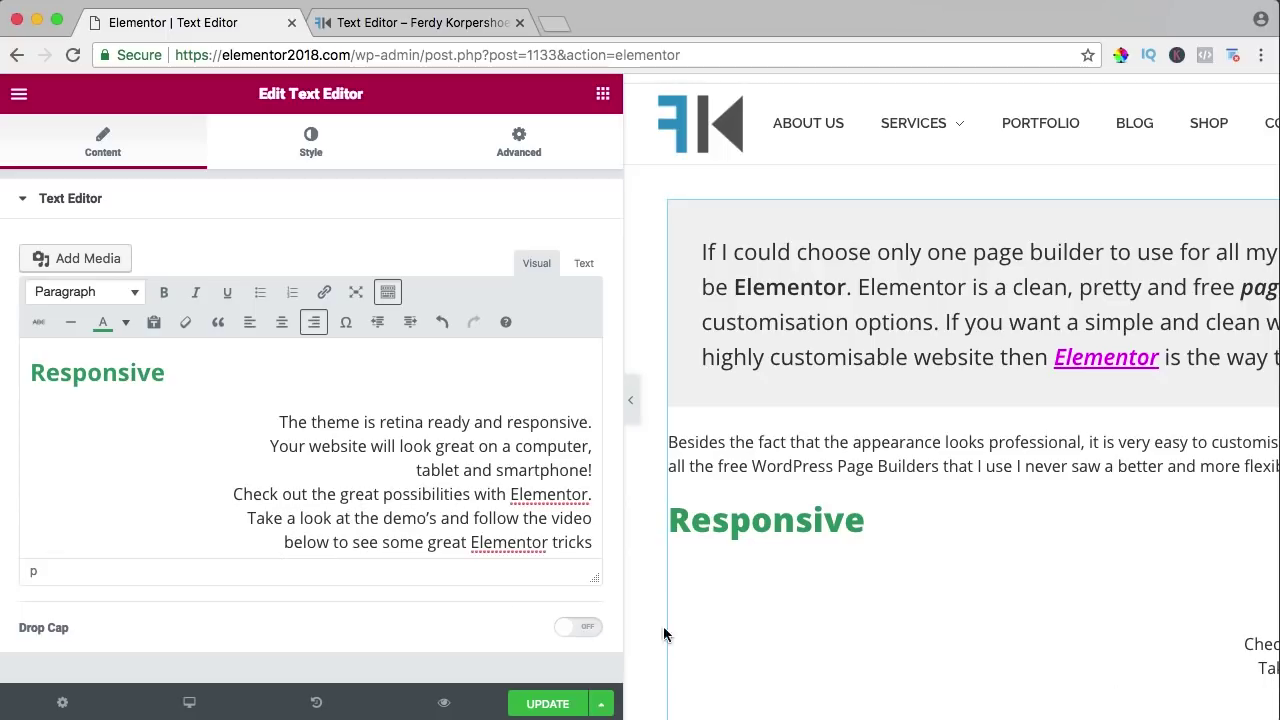
- Check the "Responsive" paragraph's alignment on the page, try left and centered alignment, and set it back to left-aligned
scroll(1116, 496, down, 3)
scroll(1114, 496, right, 5)
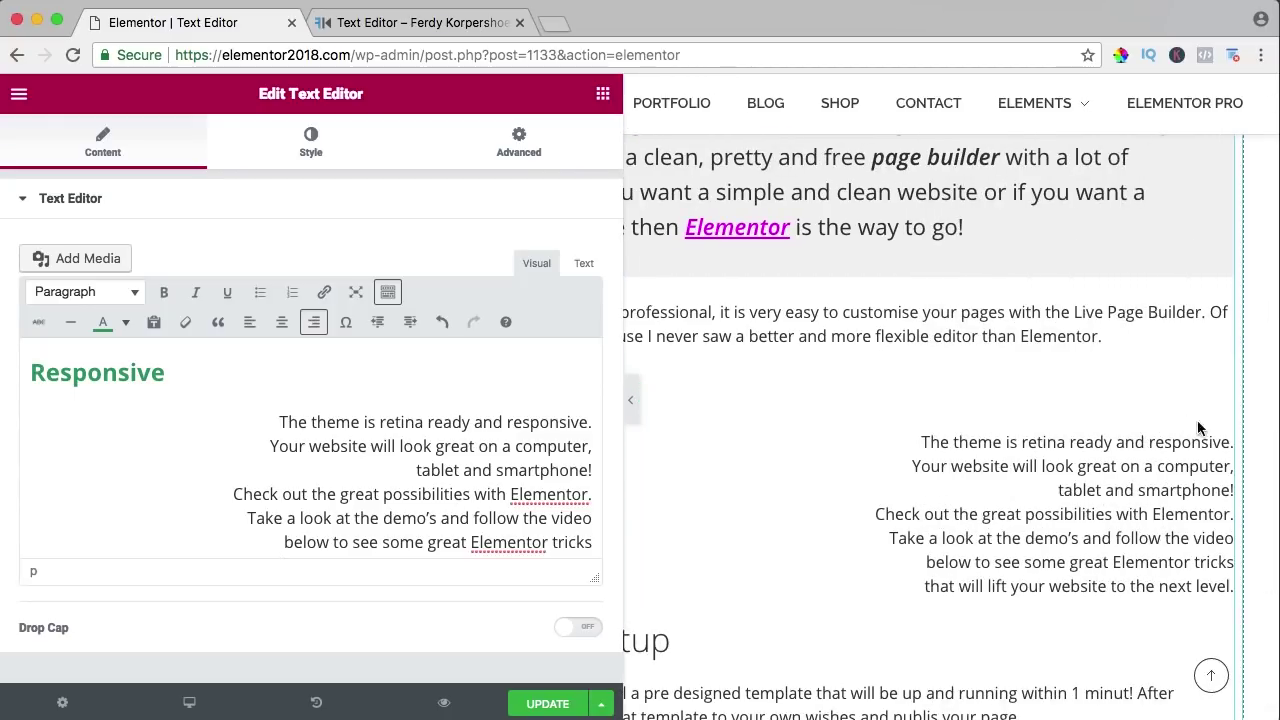
scroll(1036, 487, left, 2)
click(529, 422)
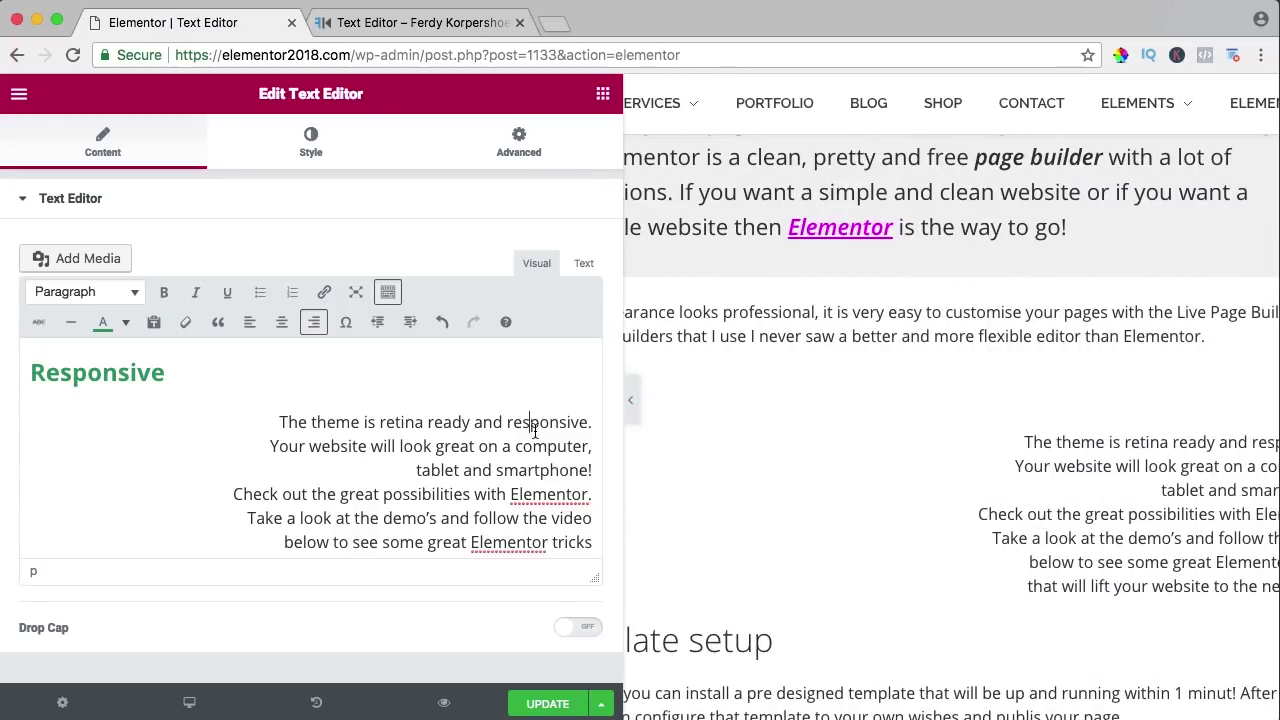
click(250, 322)
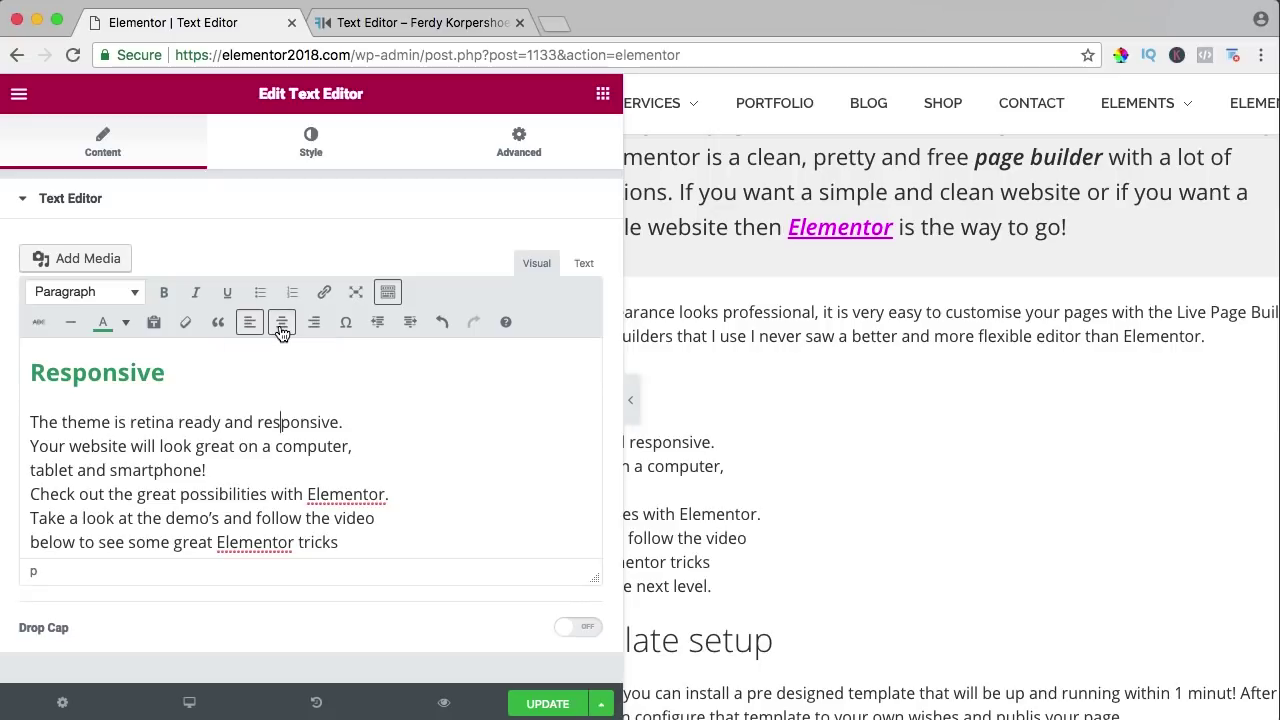
click(282, 322)
scroll(897, 450, left, 2)
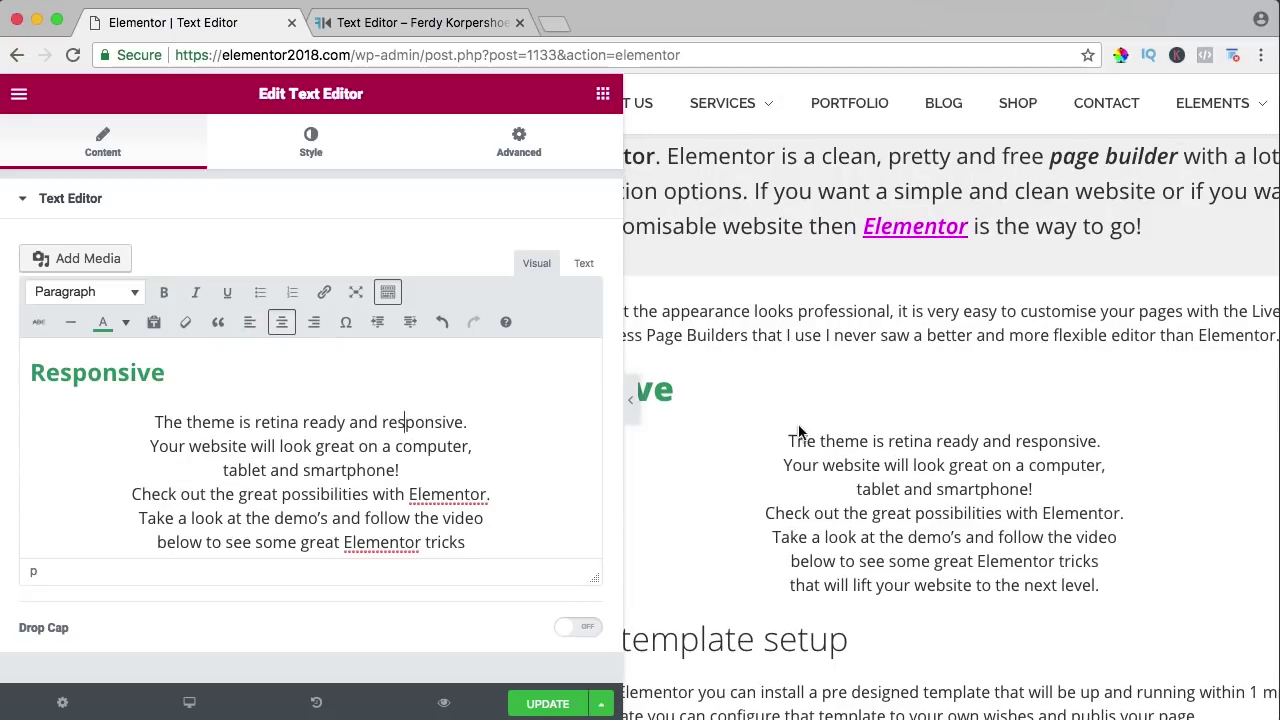
click(250, 322)
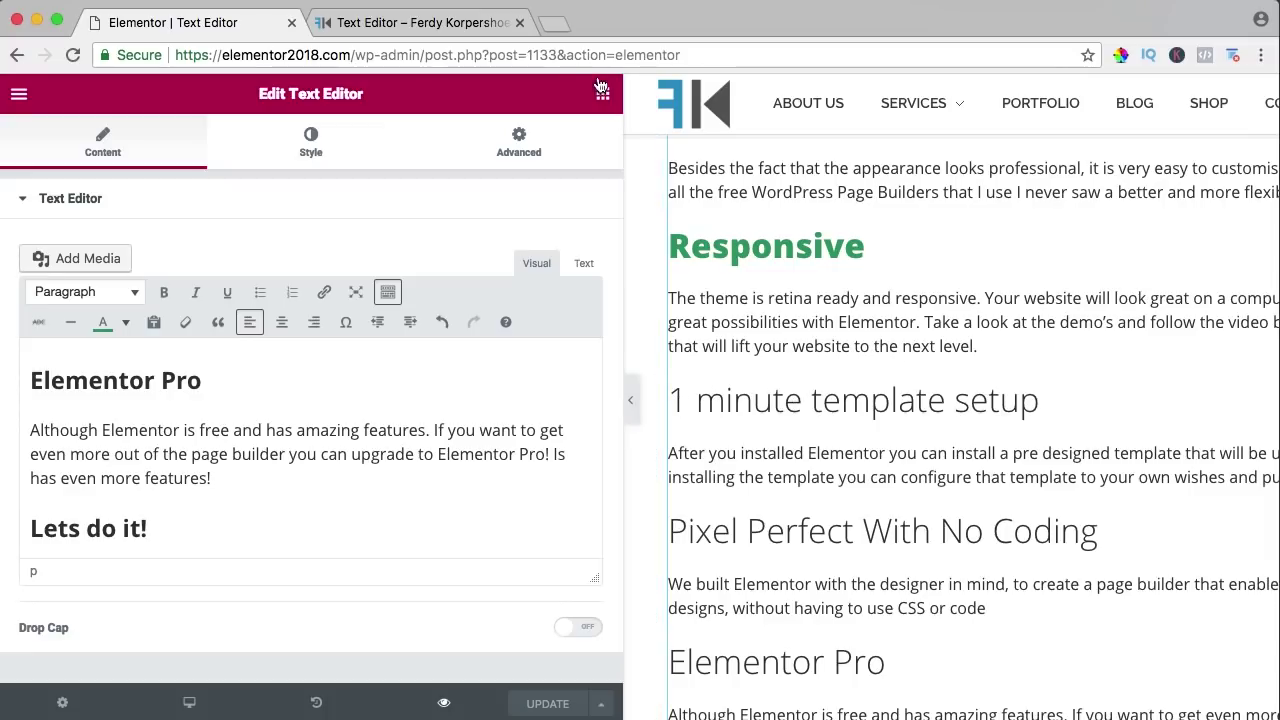
- Switch to the page's preview in the other browser tab to view the formatted article
click(480, 22)
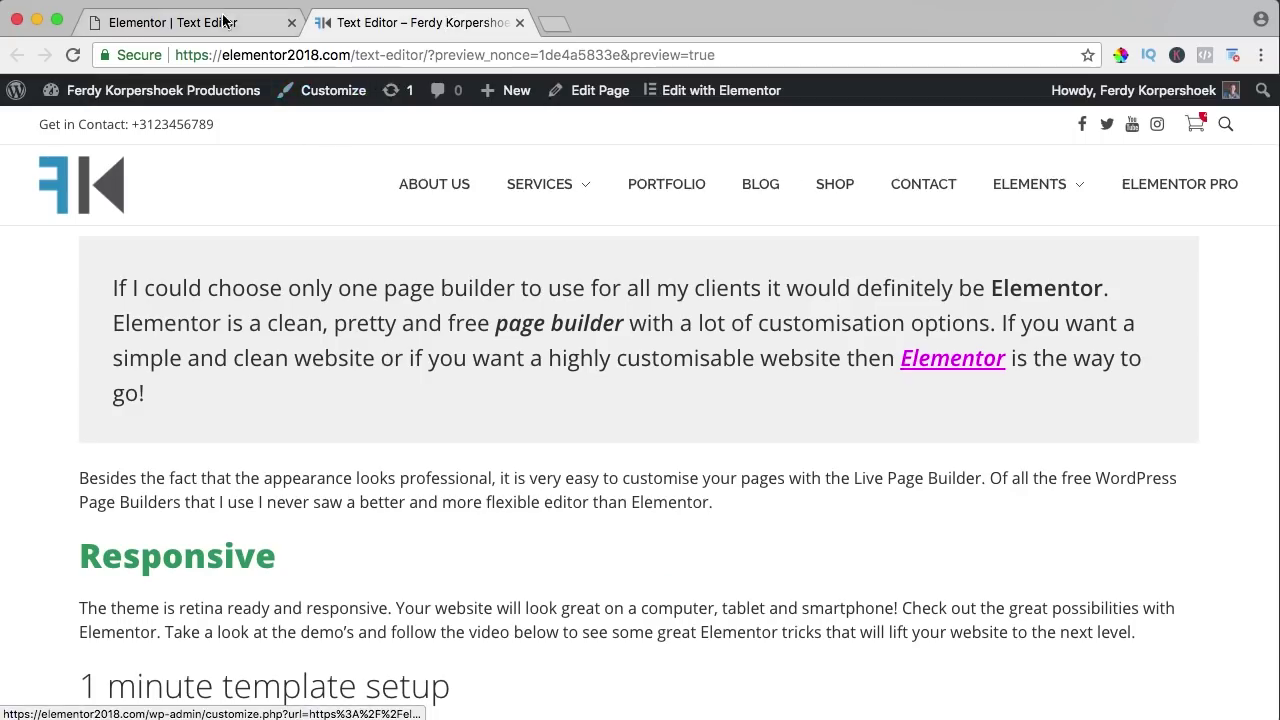
- Back in the Elementor editor tab, duplicate the article's column and delete the text widget from the first of the two columns
click(200, 22)
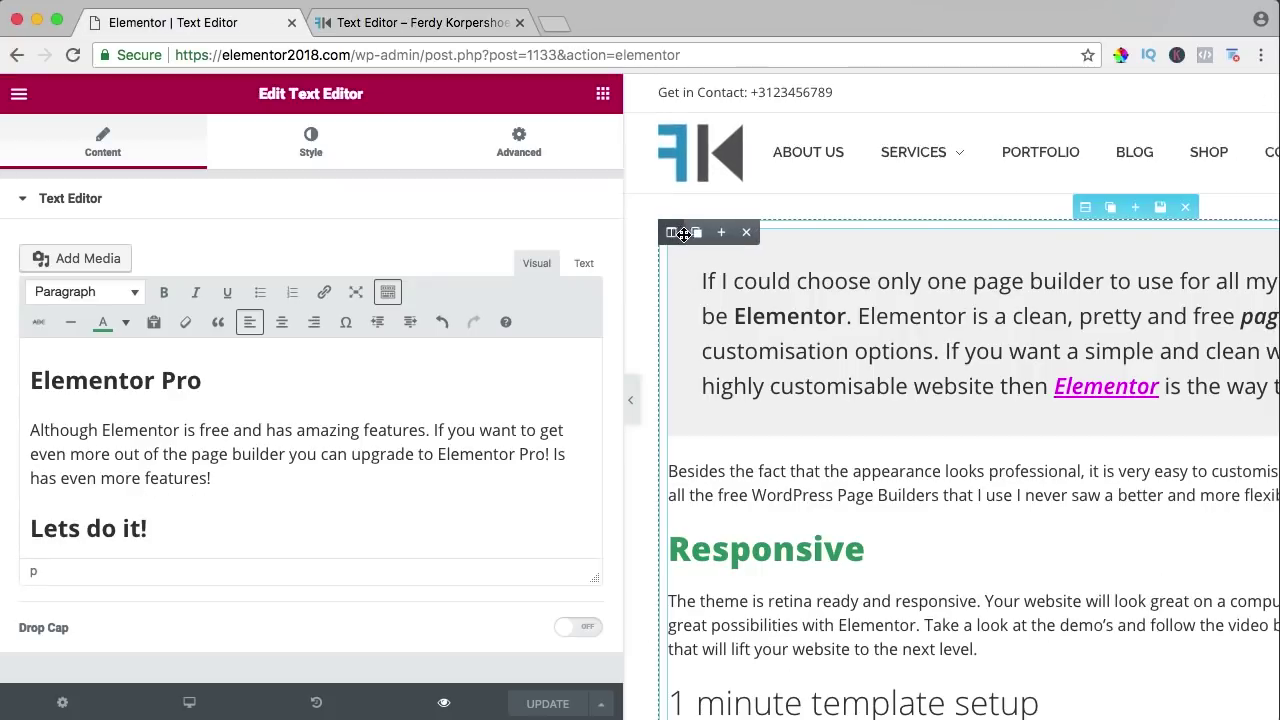
click(693, 232)
mouse_move(1160, 235)
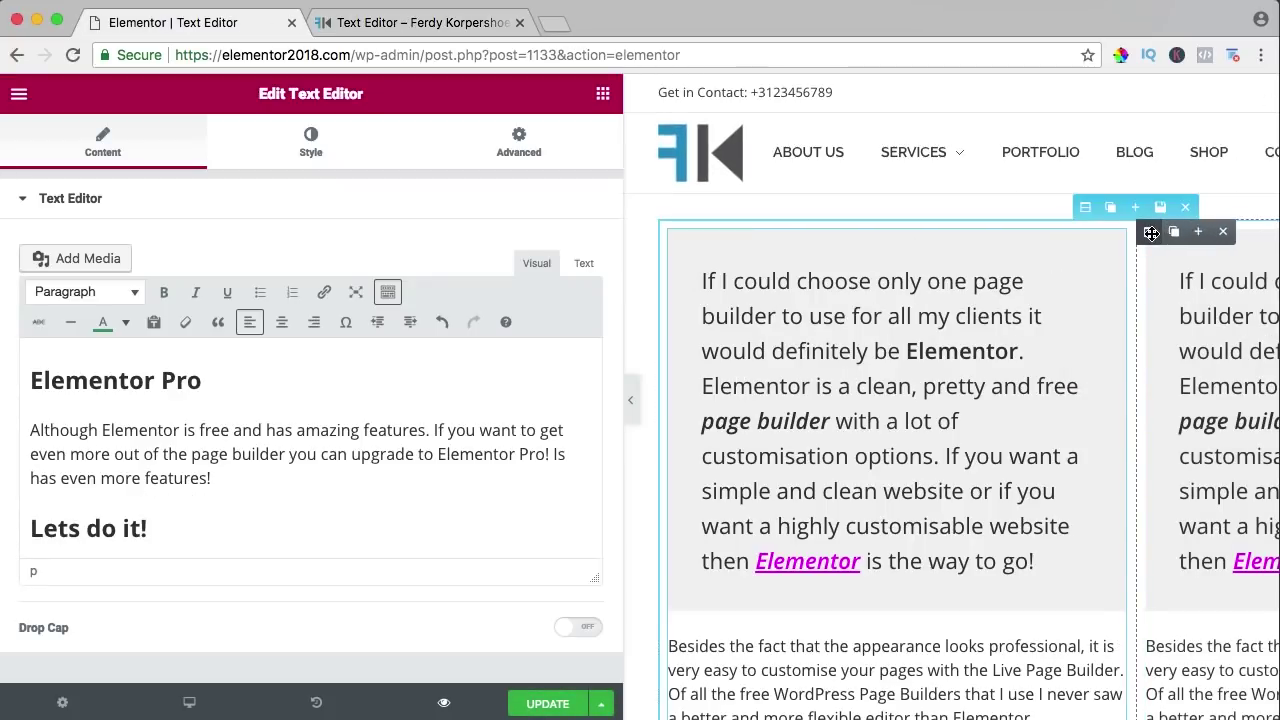
click(1220, 237)
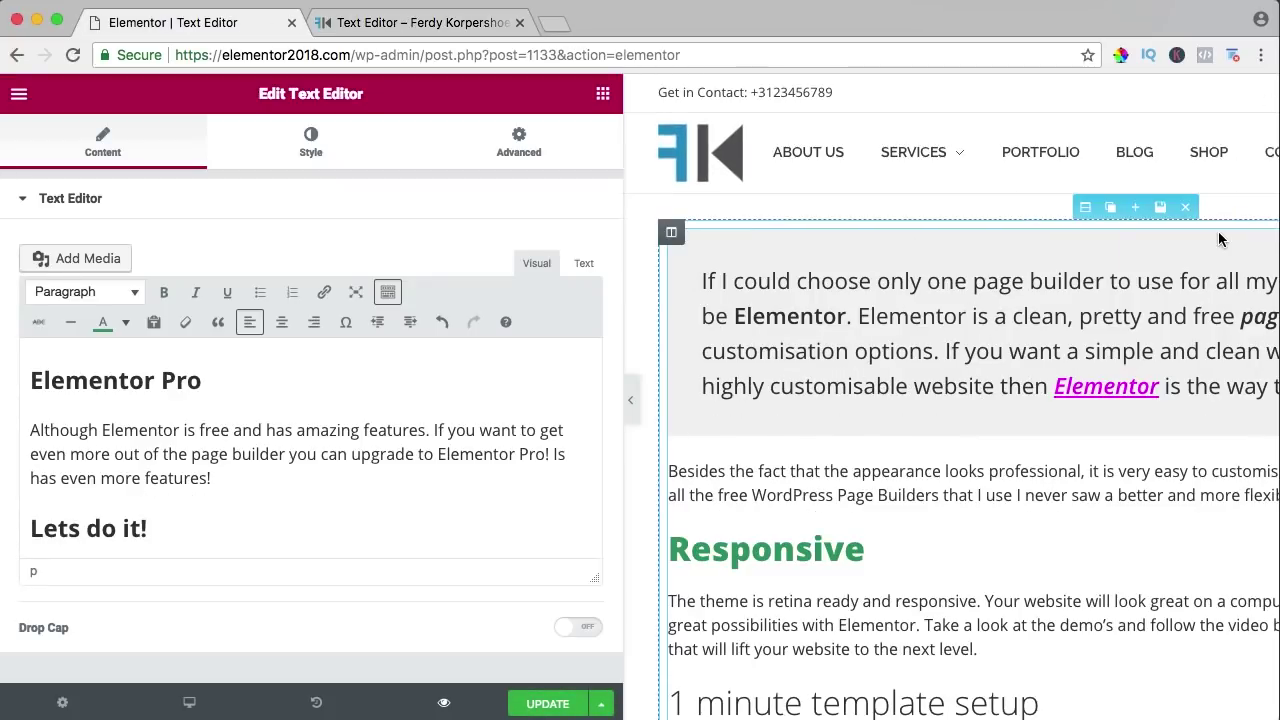
click(696, 232)
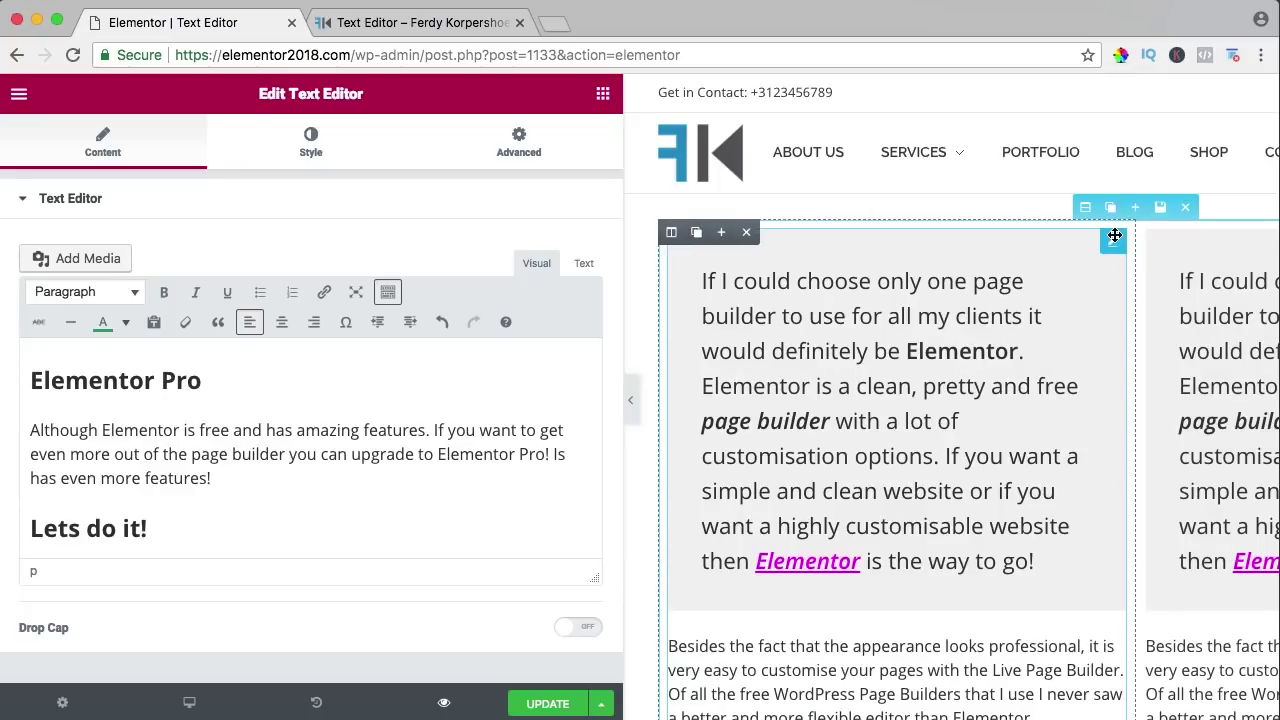
mouse_move(1103, 238)
click(1037, 241)
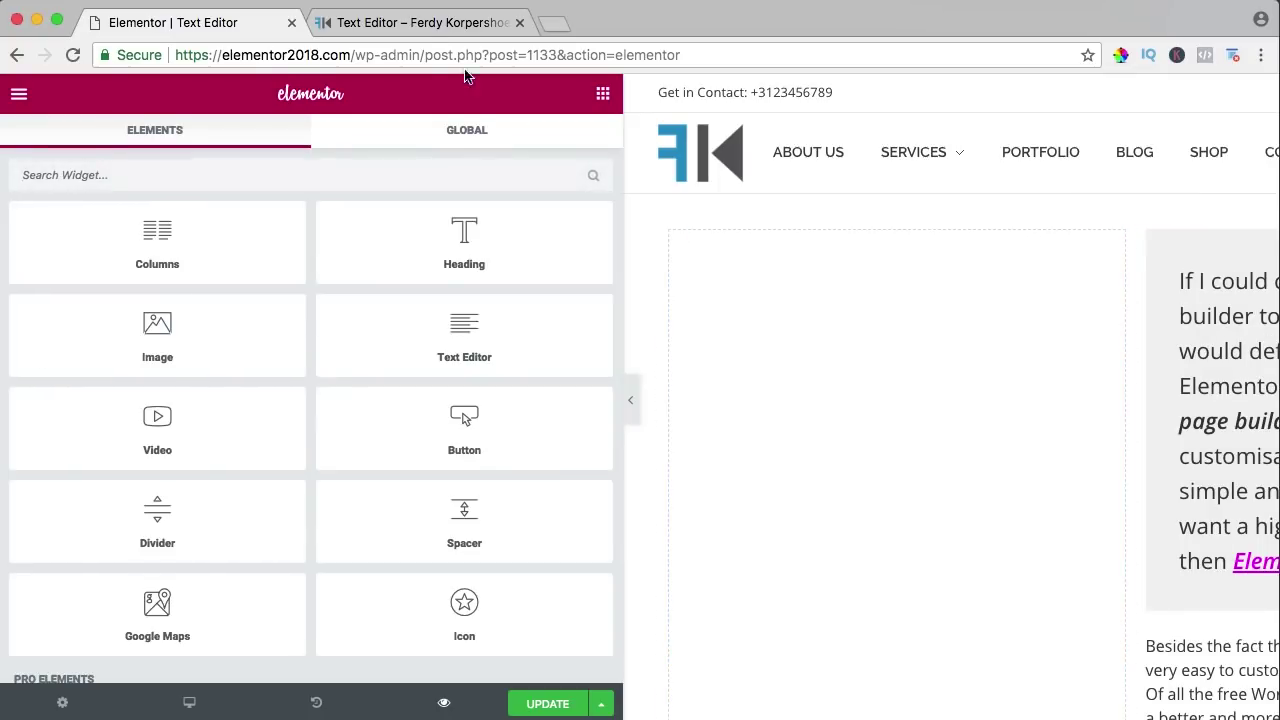
- Update the page and check the two-column layout in the preview tab
click(543, 702)
key(ctrl+Tab)
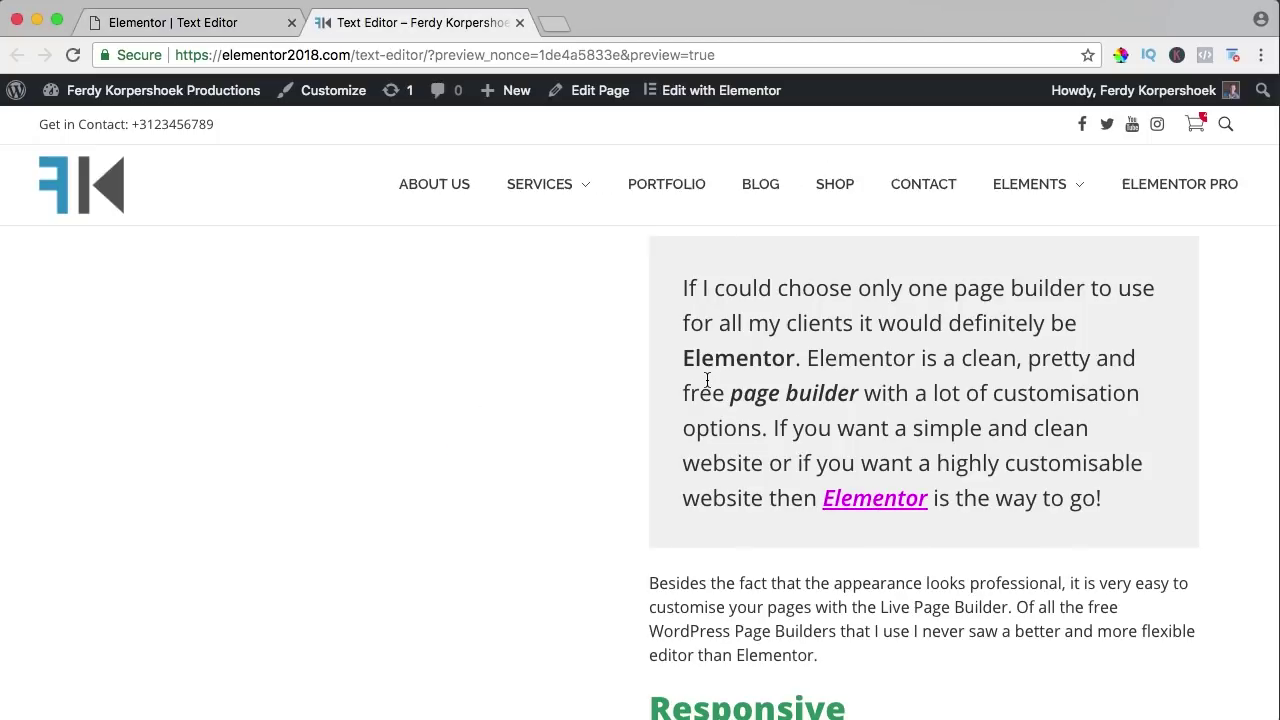
scroll(771, 371, down, 3)
scroll(774, 329, up, 3)
- Narrow the empty column beside the article and check the updated layout in the preview tab
click(258, 31)
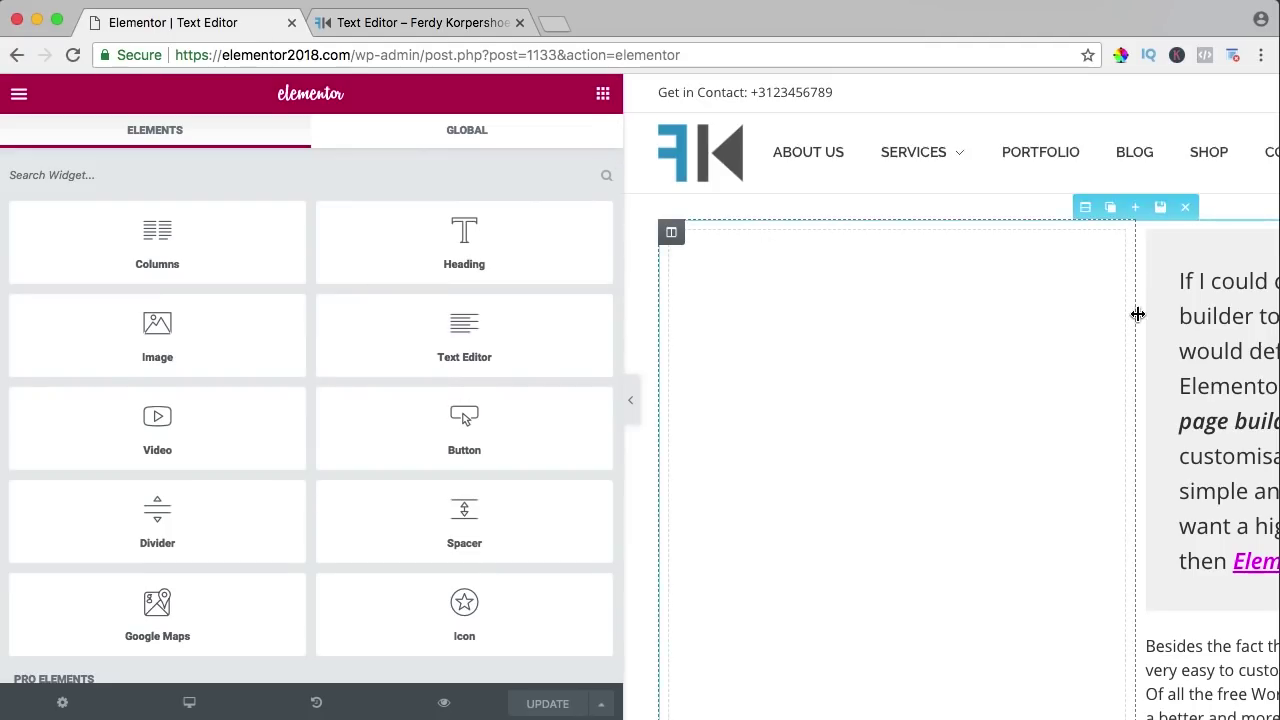
key(ctrl+Tab)
scroll(517, 291, down, 5)
scroll(517, 291, up, 5)
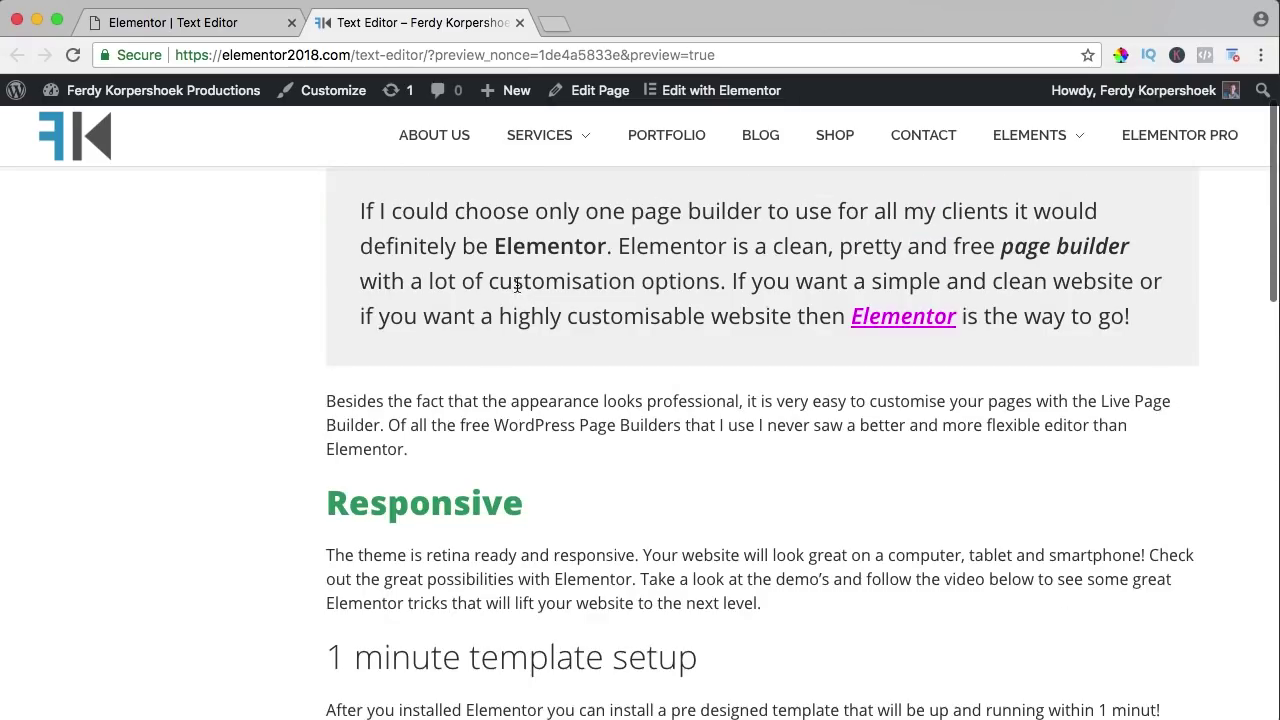
- Back in the editor tab, link "demo's" in the "Responsive" paragraph to demos.elementor.com, opening in a new tab
click(275, 29)
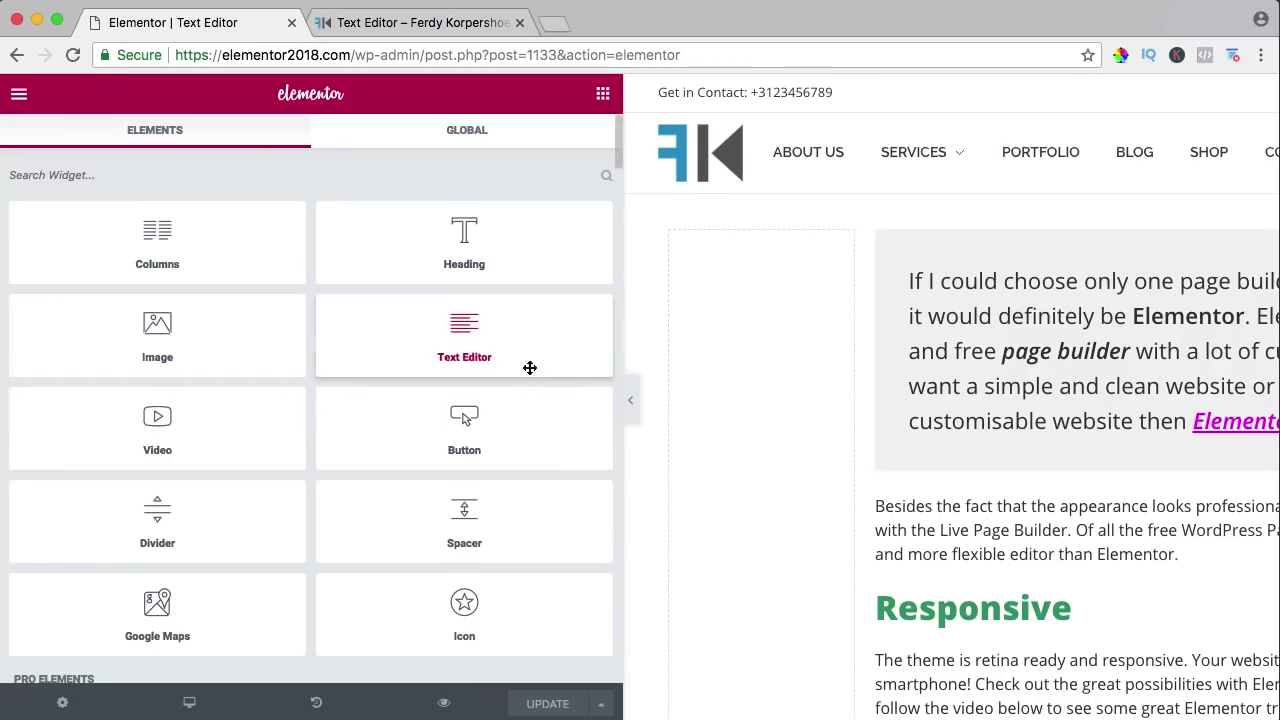
click(955, 316)
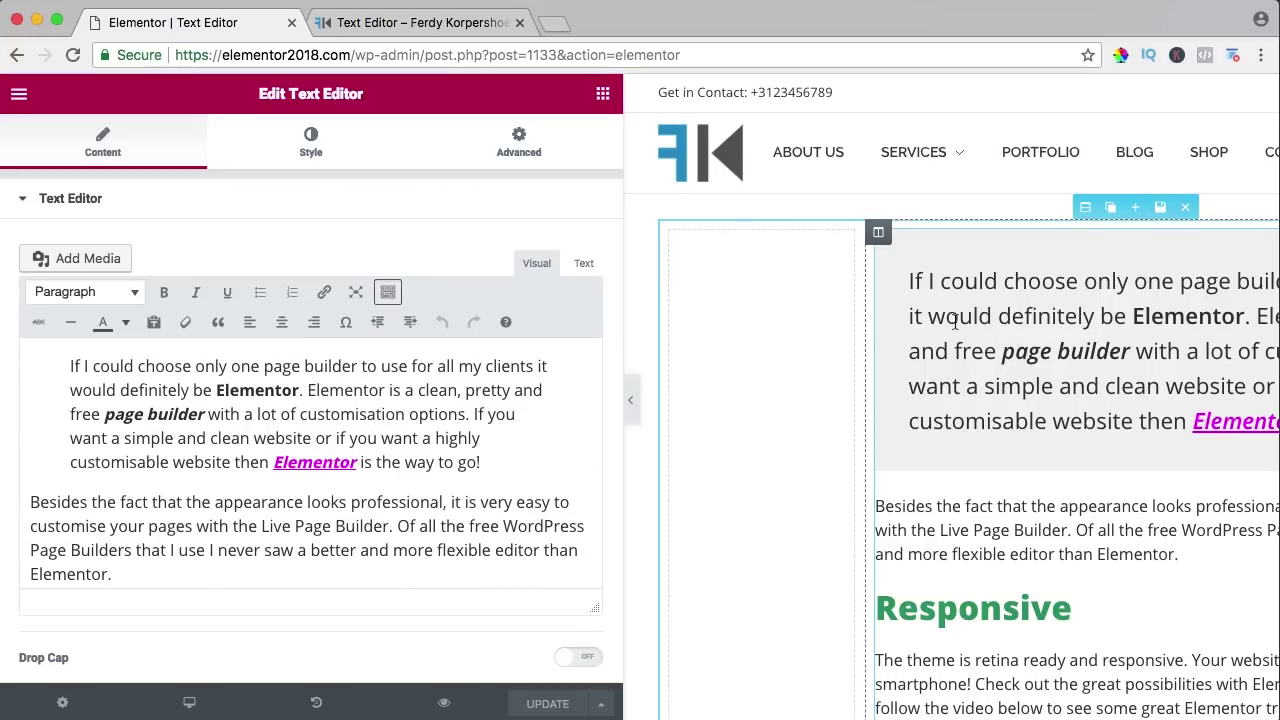
scroll(303, 448, down, 3)
scroll(303, 448, down, 1)
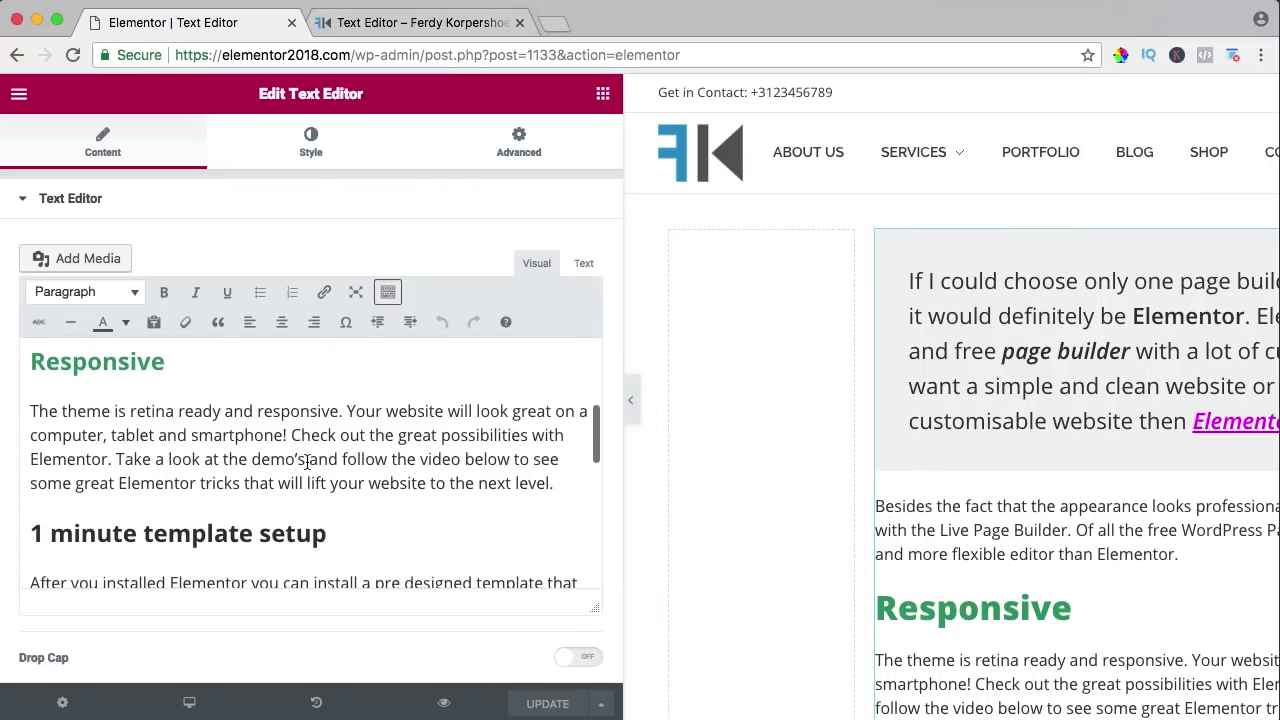
double_click(300, 460)
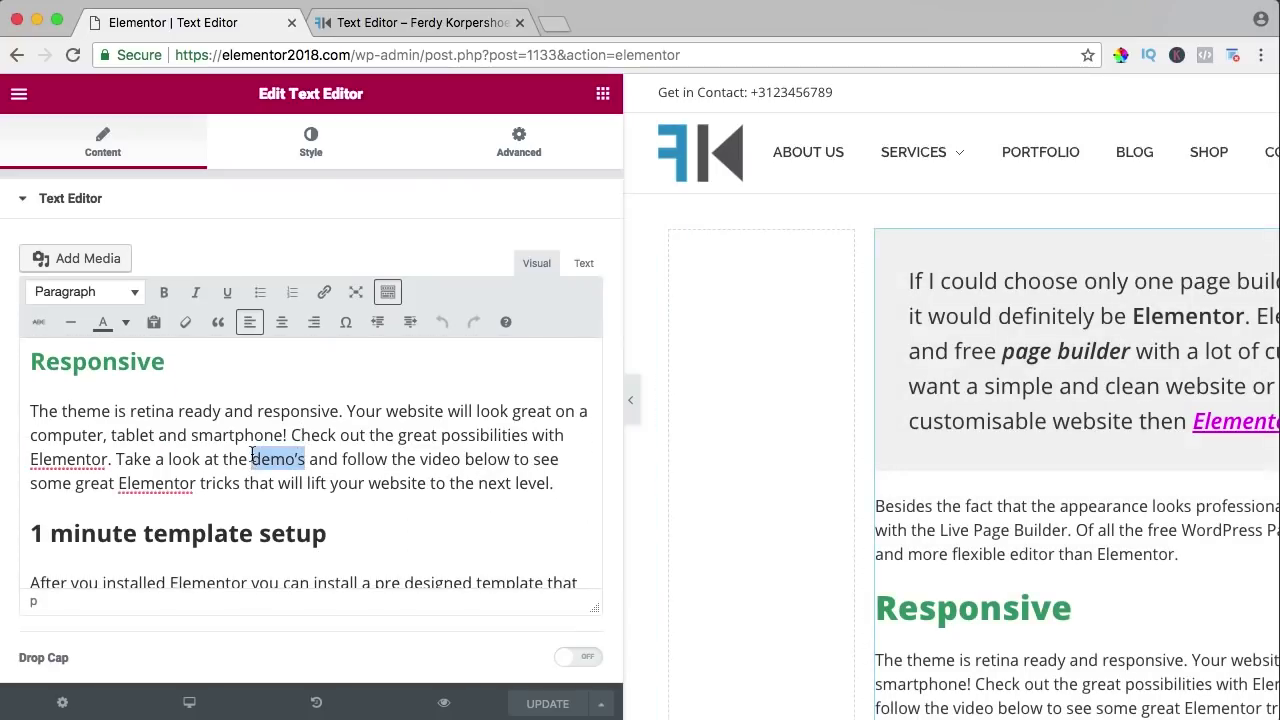
click(325, 292)
text(de)
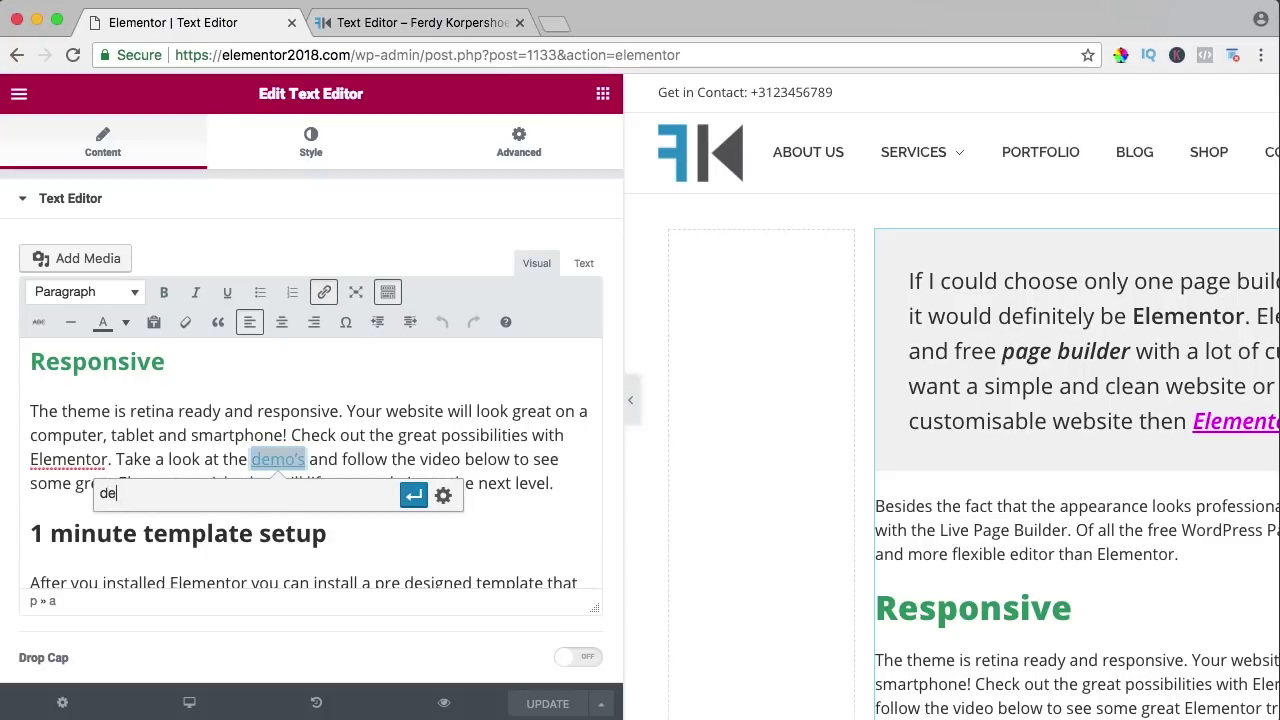
text(mos.elementor.com)
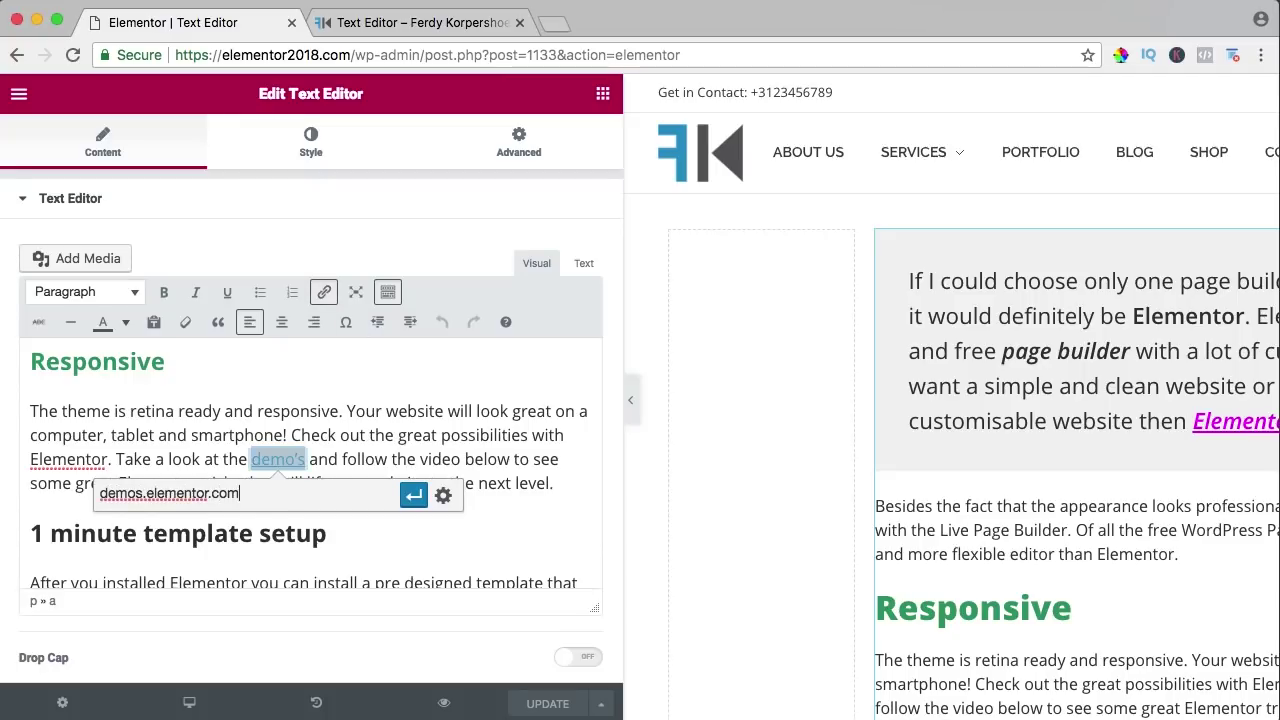
click(445, 497)
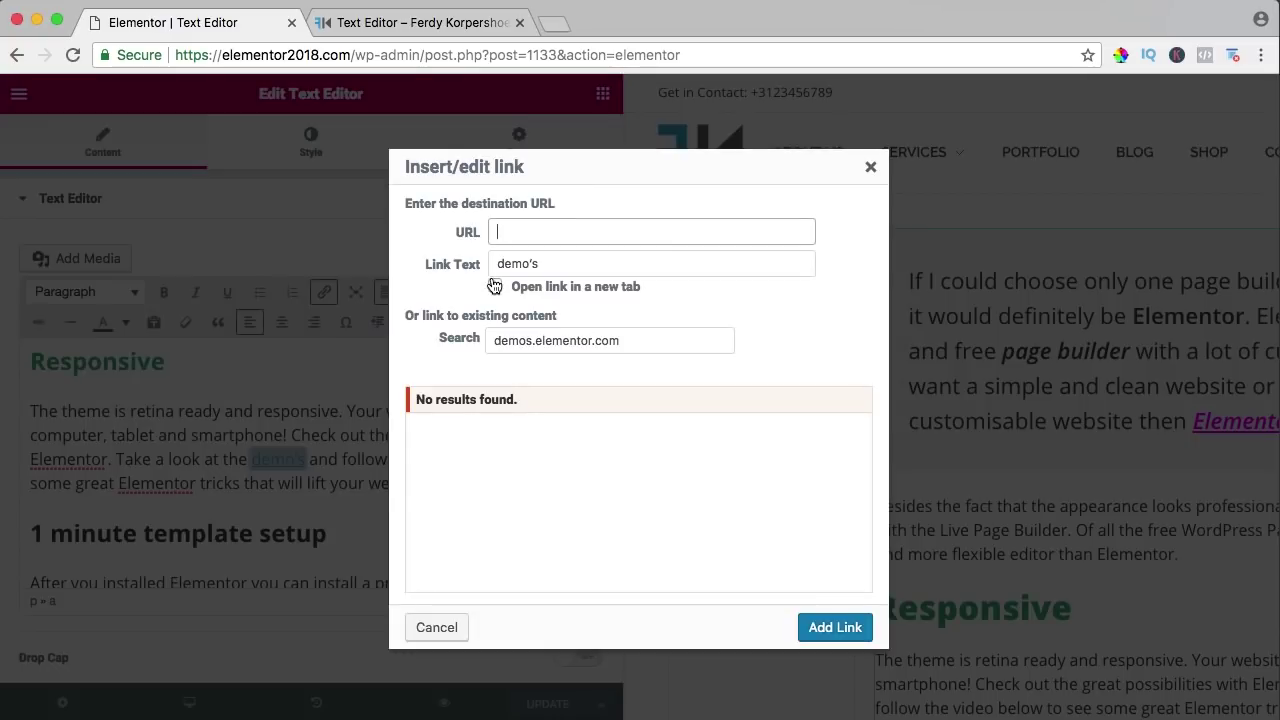
click(494, 286)
click(533, 234)
click(836, 627)
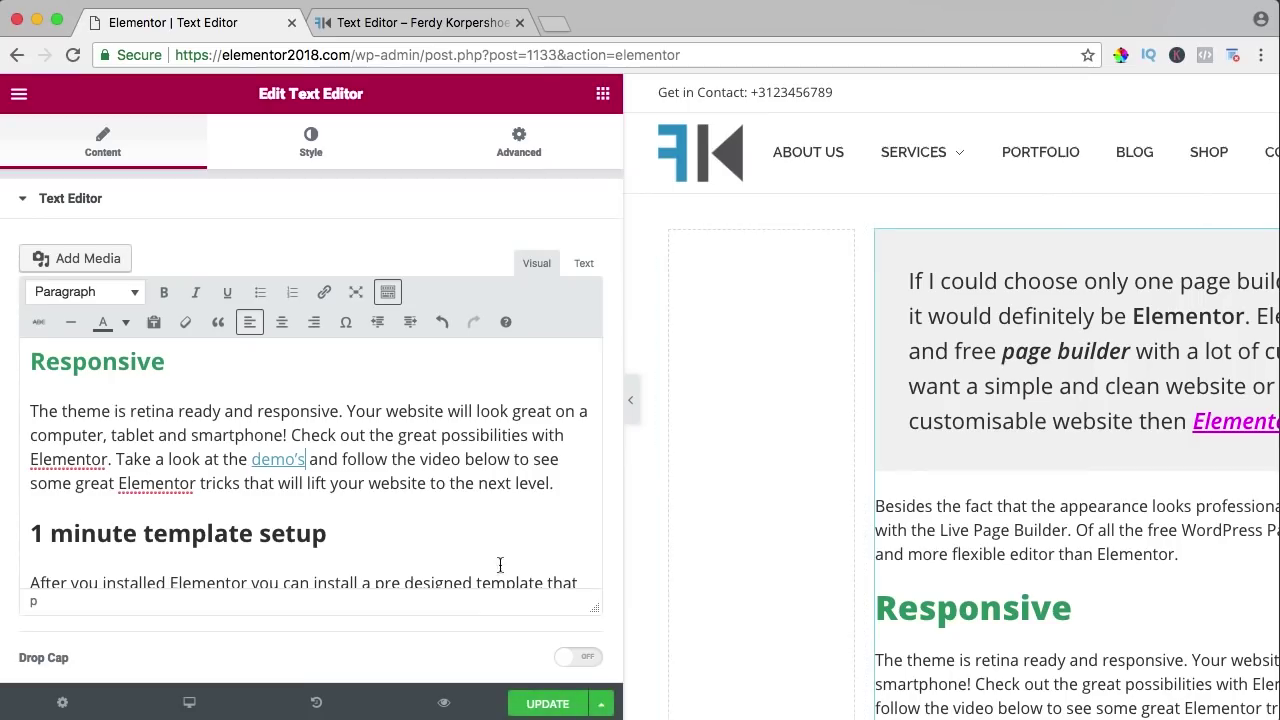
- Link "Elemento" in the last line of the "Responsive" paragraph to the site's existing Toggle page, opening in a new tab
drag(190, 483, 126, 483)
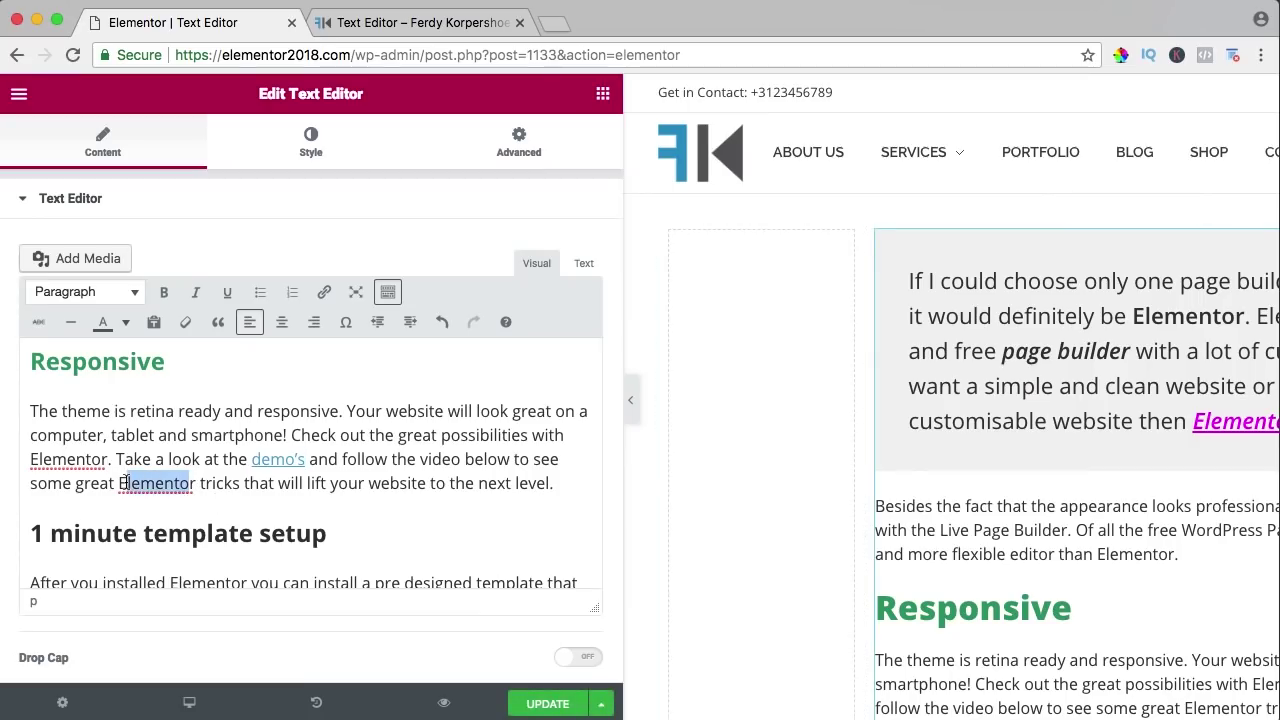
click(324, 292)
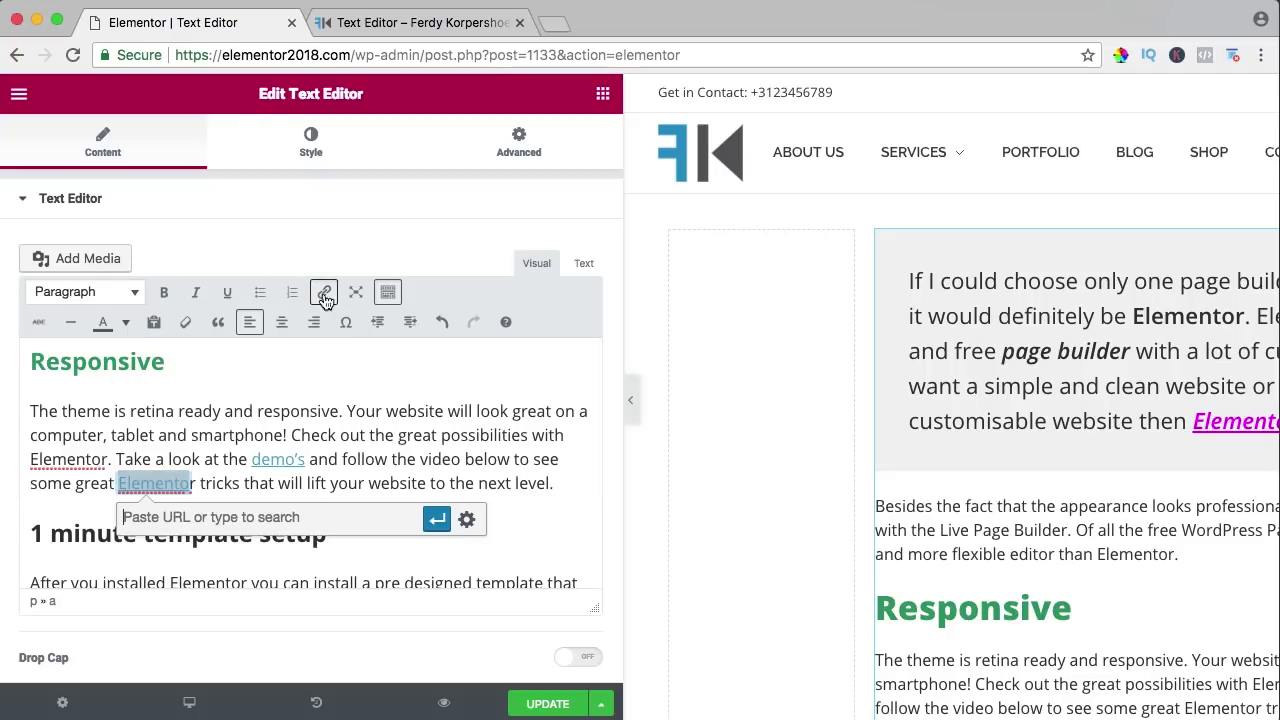
click(467, 517)
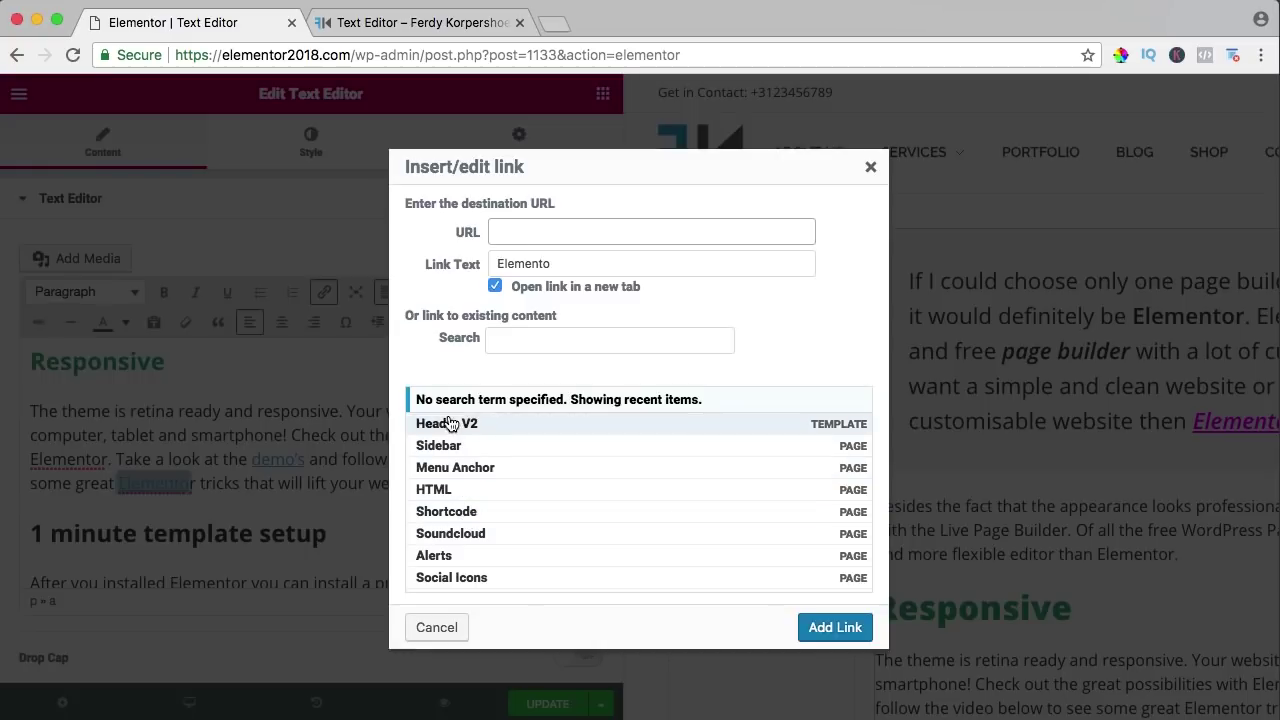
scroll(463, 505, down, 1)
scroll(465, 505, down, 2)
scroll(478, 478, up, 2)
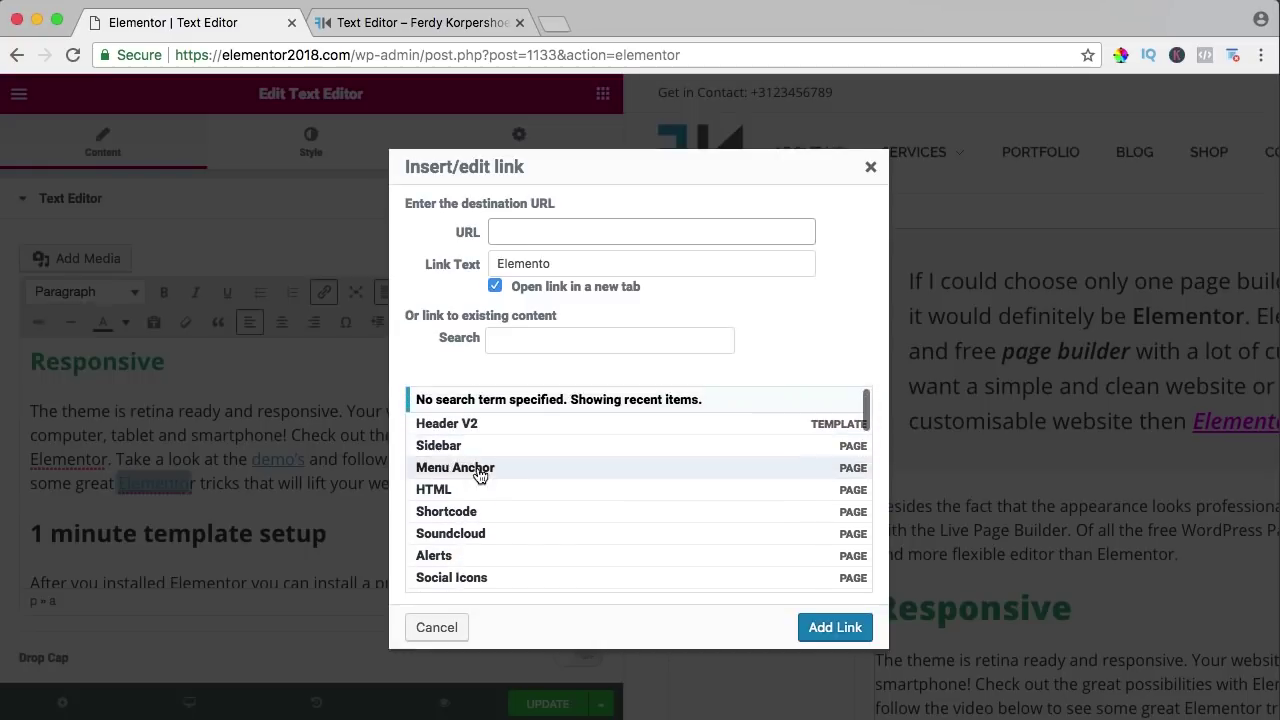
scroll(500, 490, down, 2)
scroll(505, 493, down, 1)
click(446, 499)
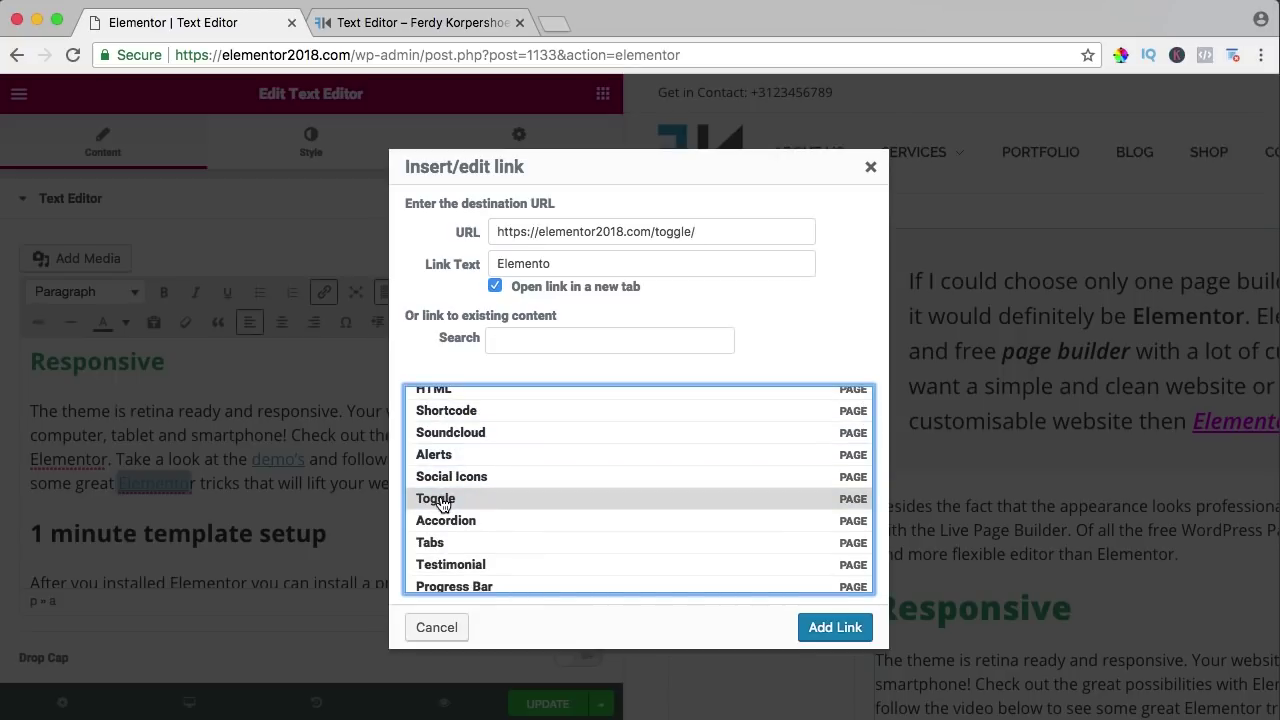
click(828, 627)
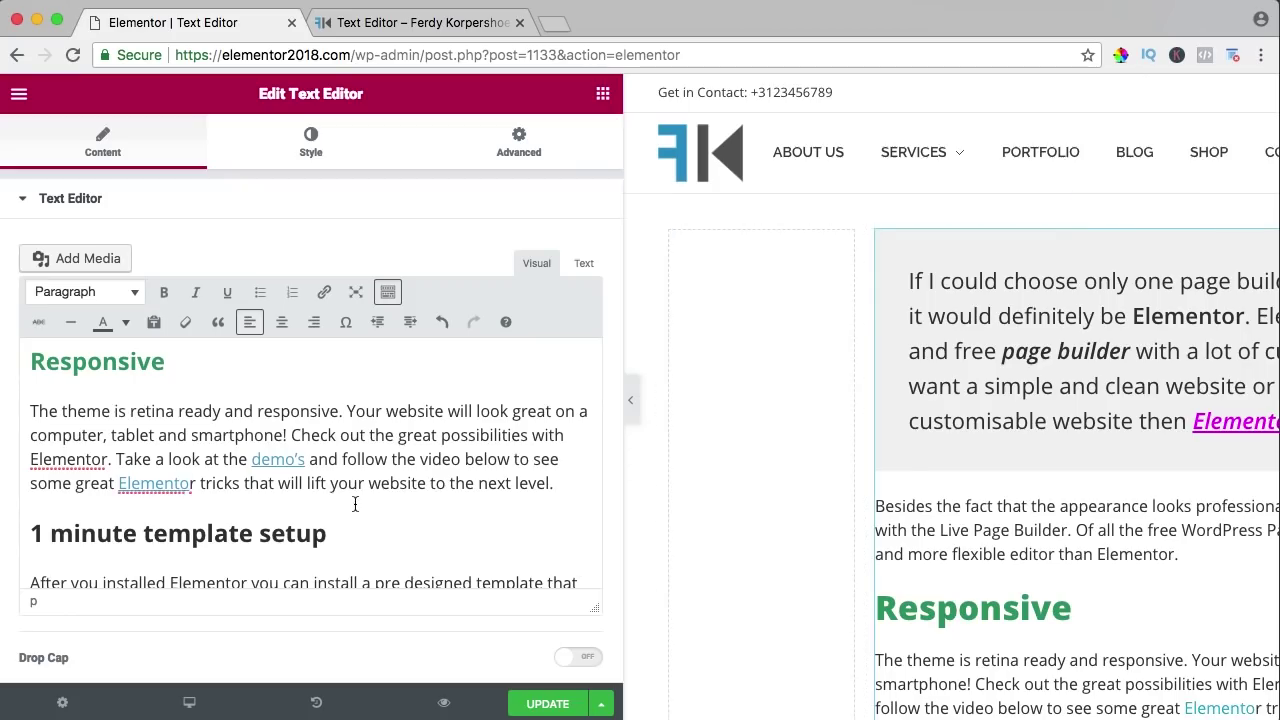
- Upload the three Elementor JPG images from the Desktop to the media library through the text editor's Add Media dialog
scroll(441, 470, up, 5)
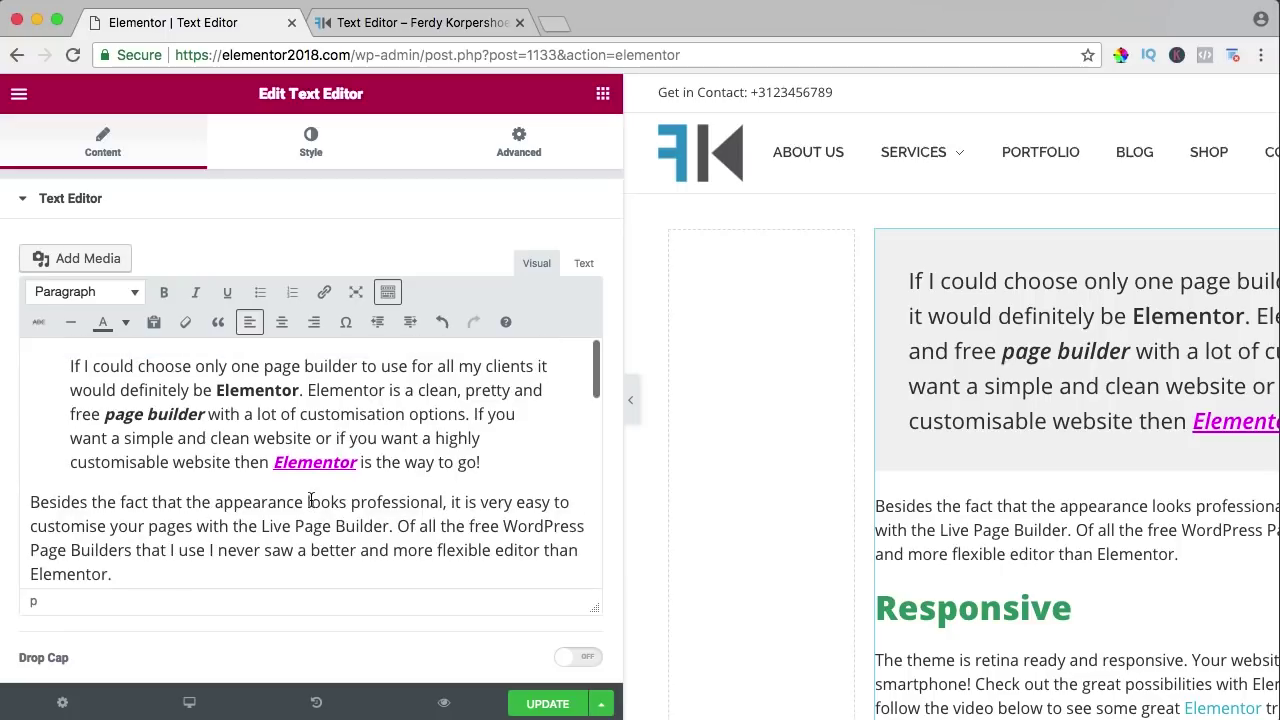
scroll(312, 500, down, 1)
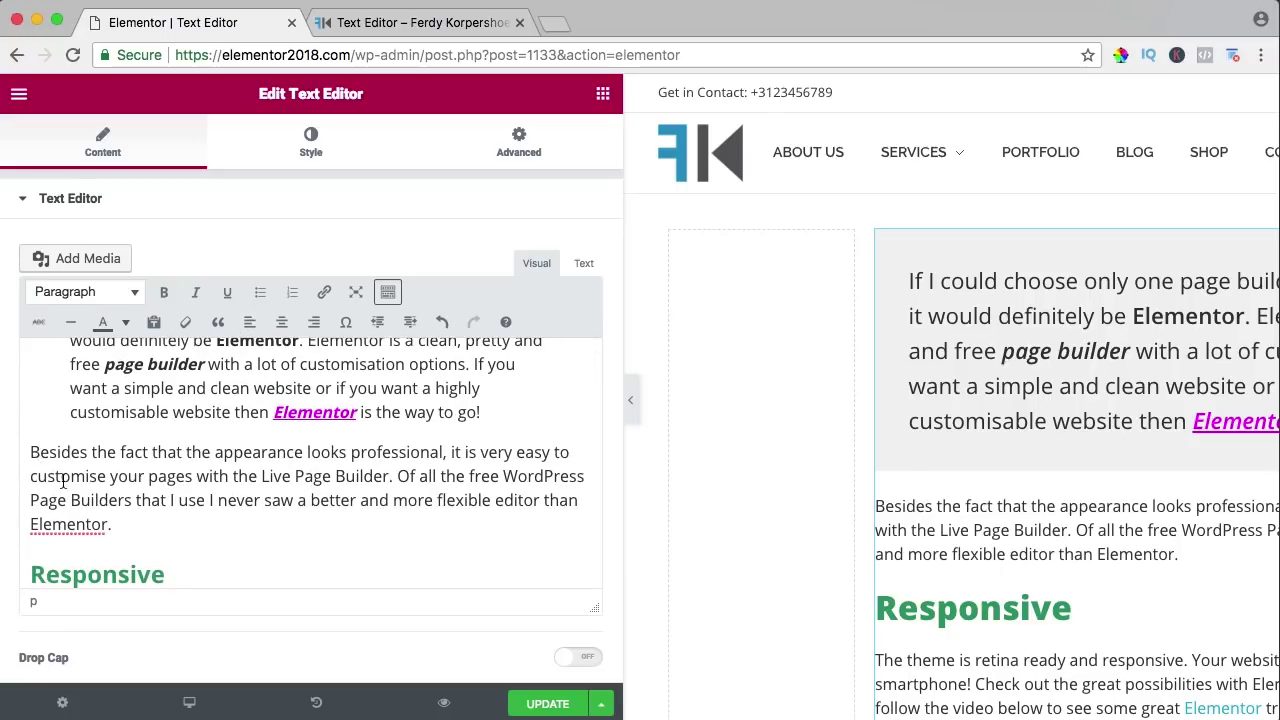
click(66, 259)
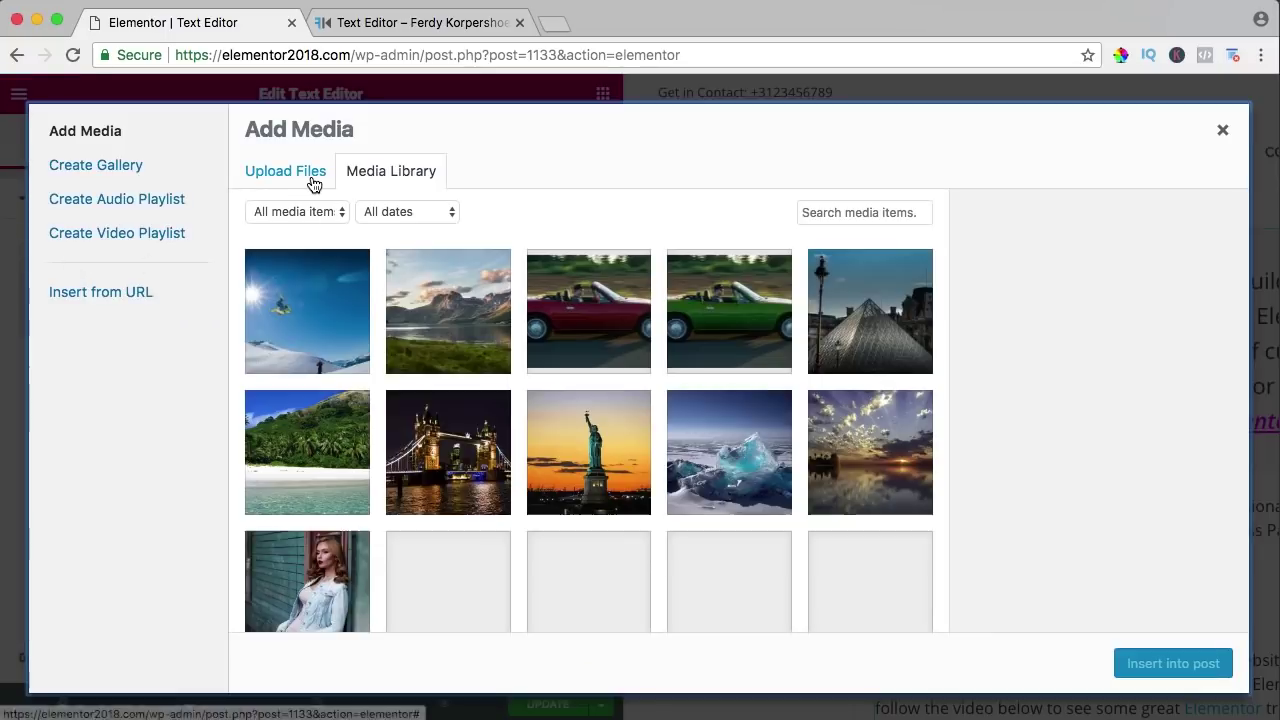
click(305, 178)
click(710, 421)
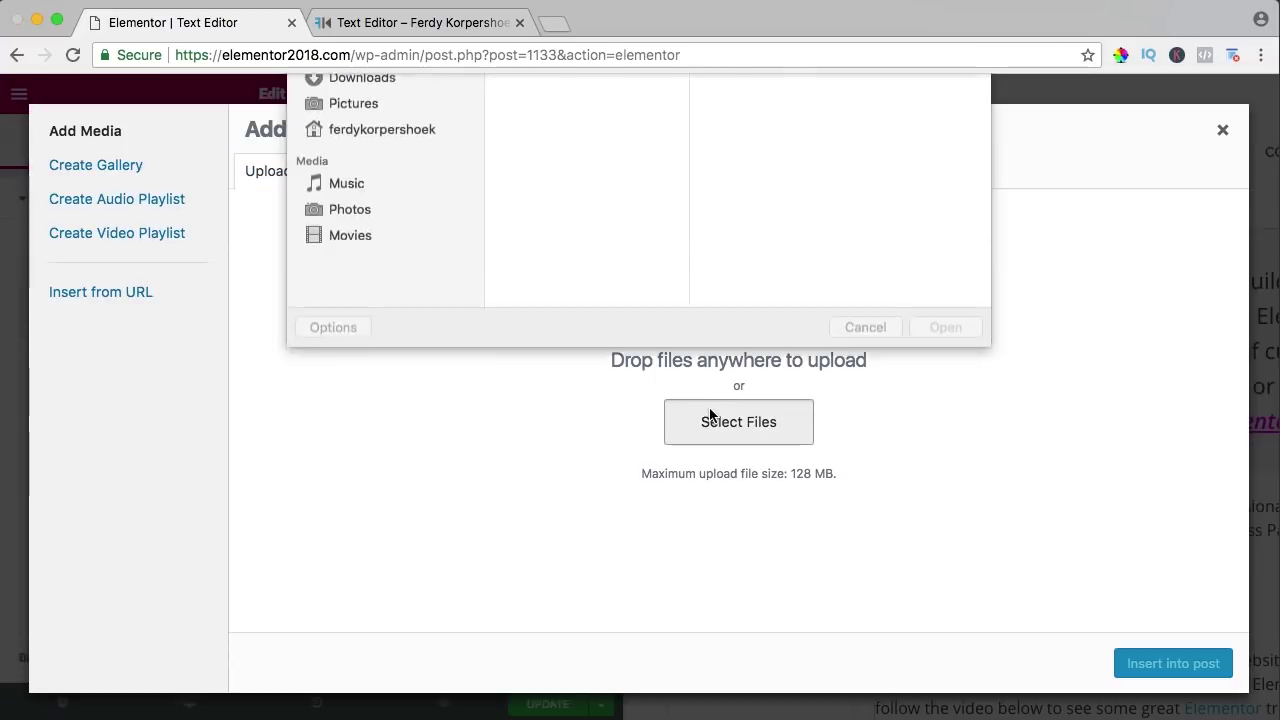
click(580, 126)
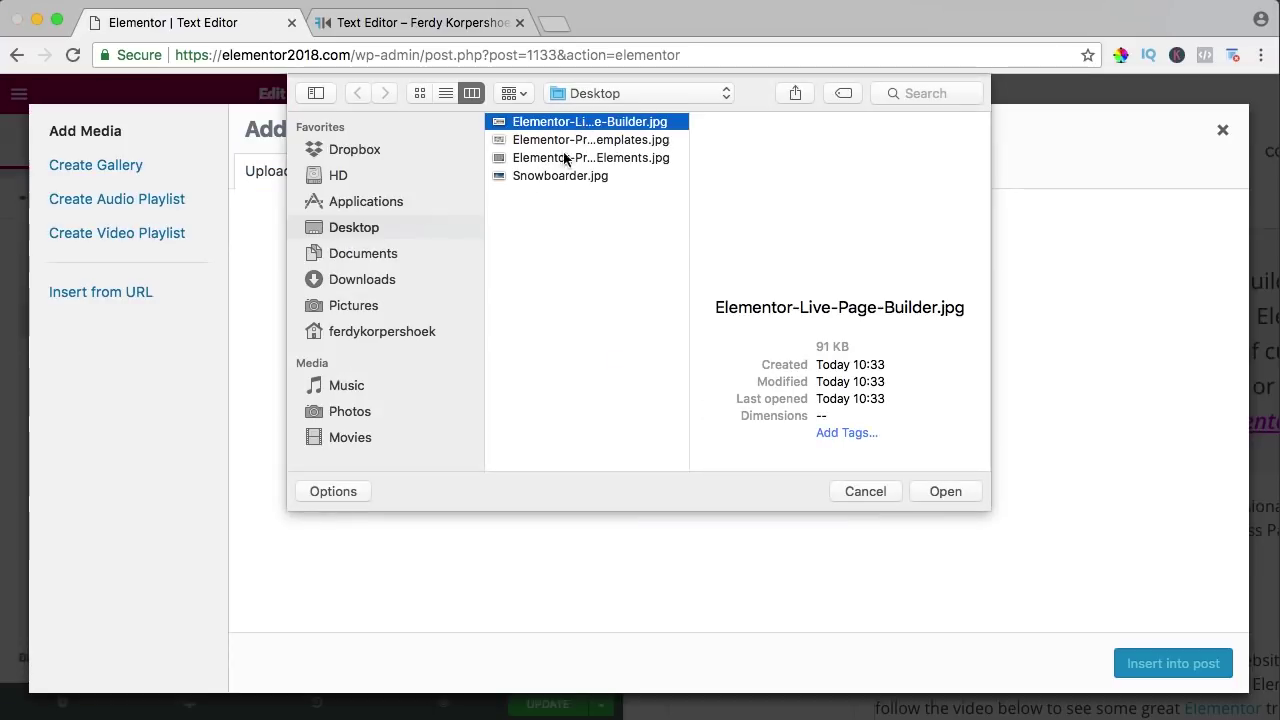
shift+click(558, 160)
click(554, 237)
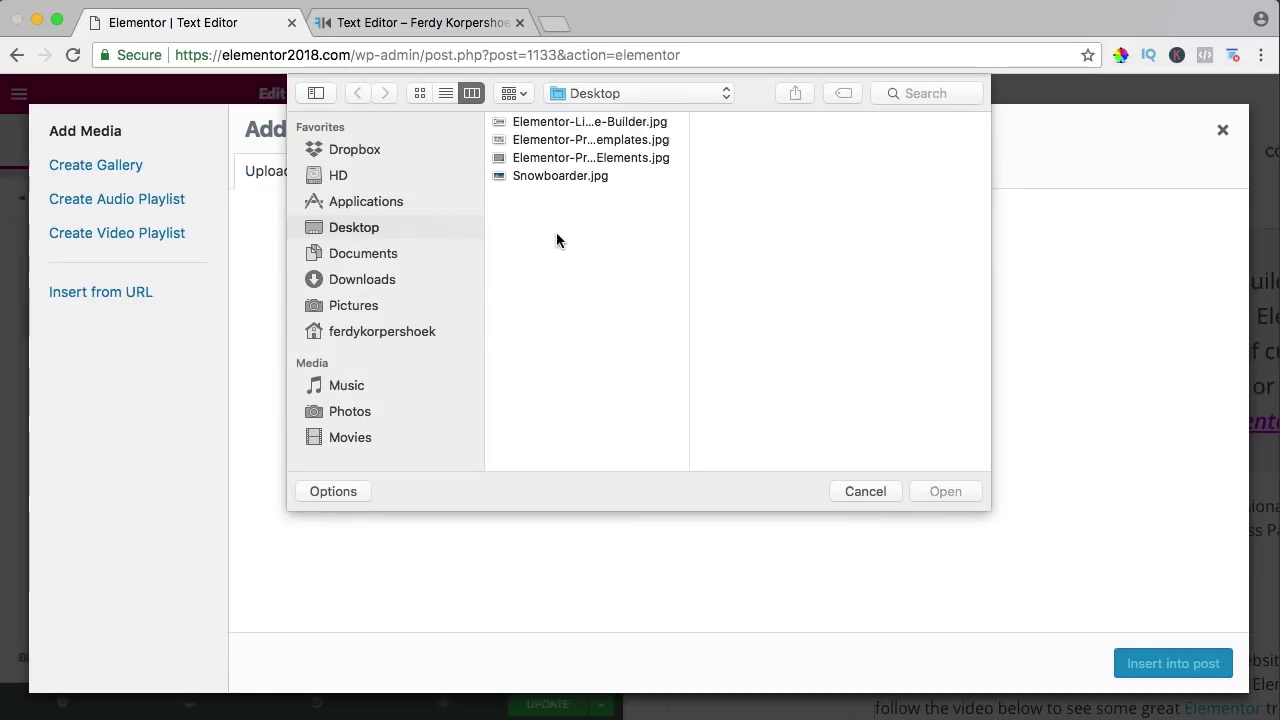
click(560, 122)
shift+click(565, 160)
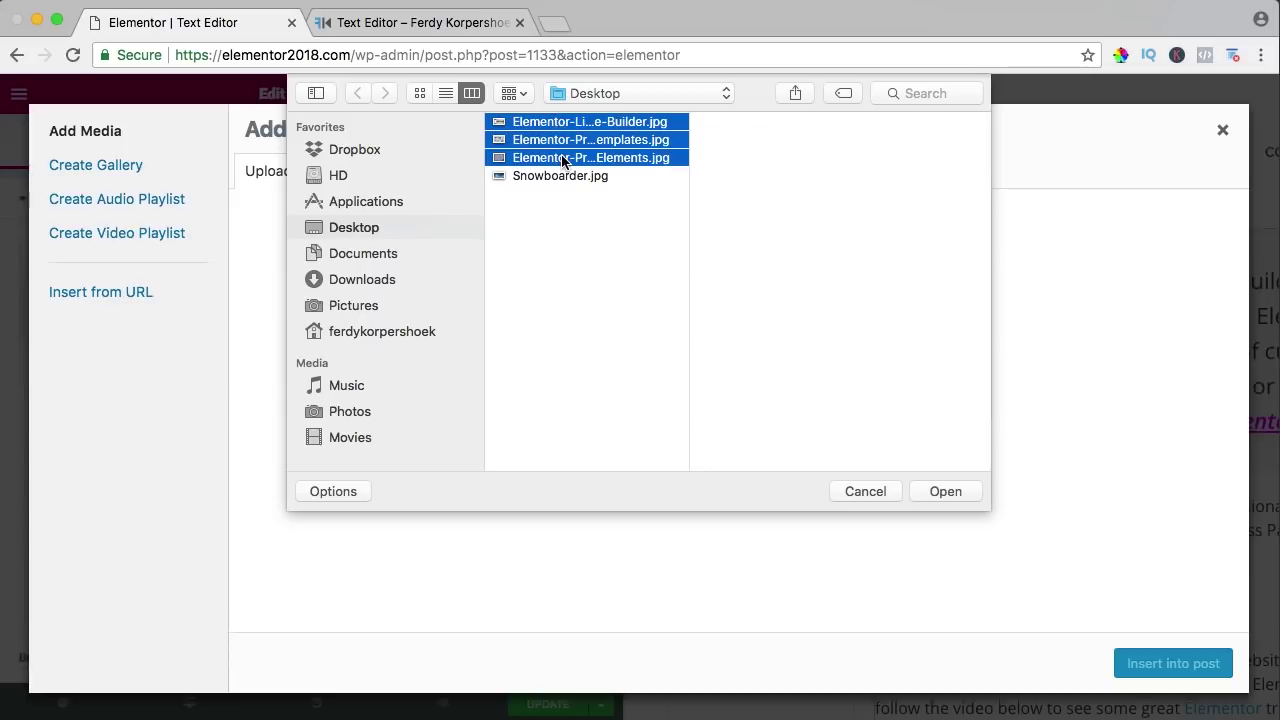
click(943, 492)
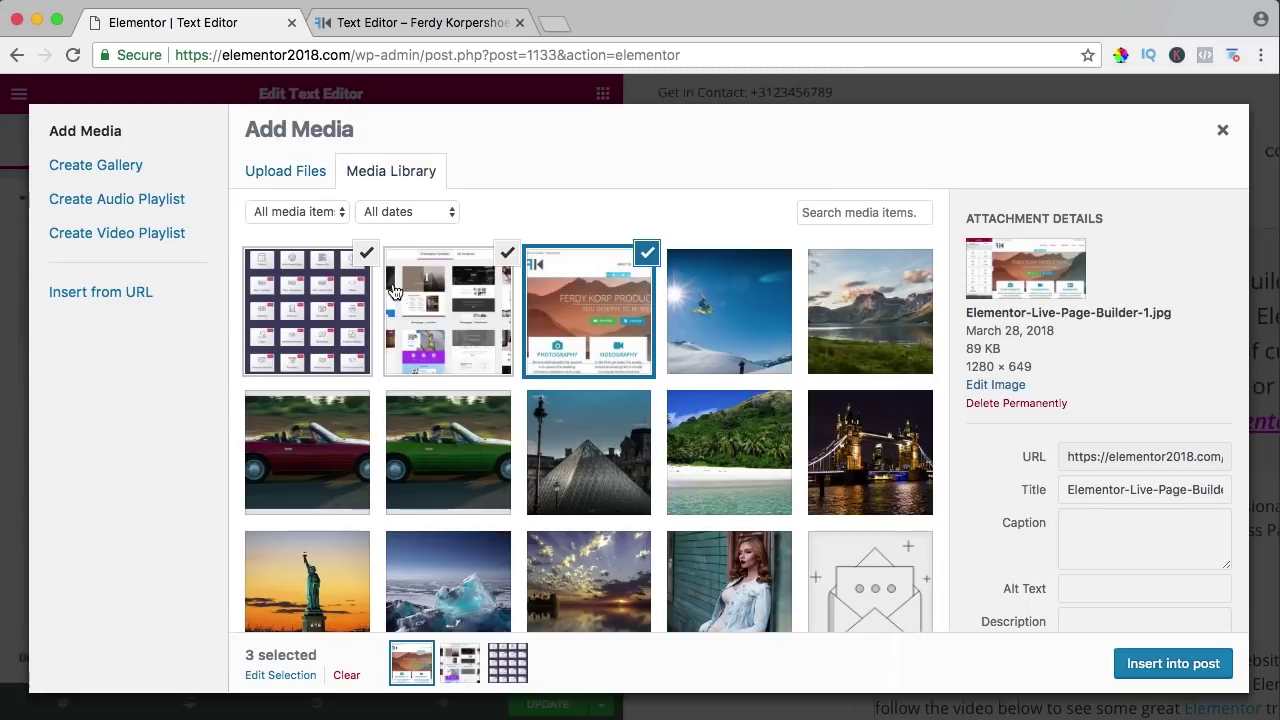
- Keep only the Elementor-Live-Page-Builder image selected and insert it before the paragraph starting "Besides the fact"
click(368, 256)
click(507, 254)
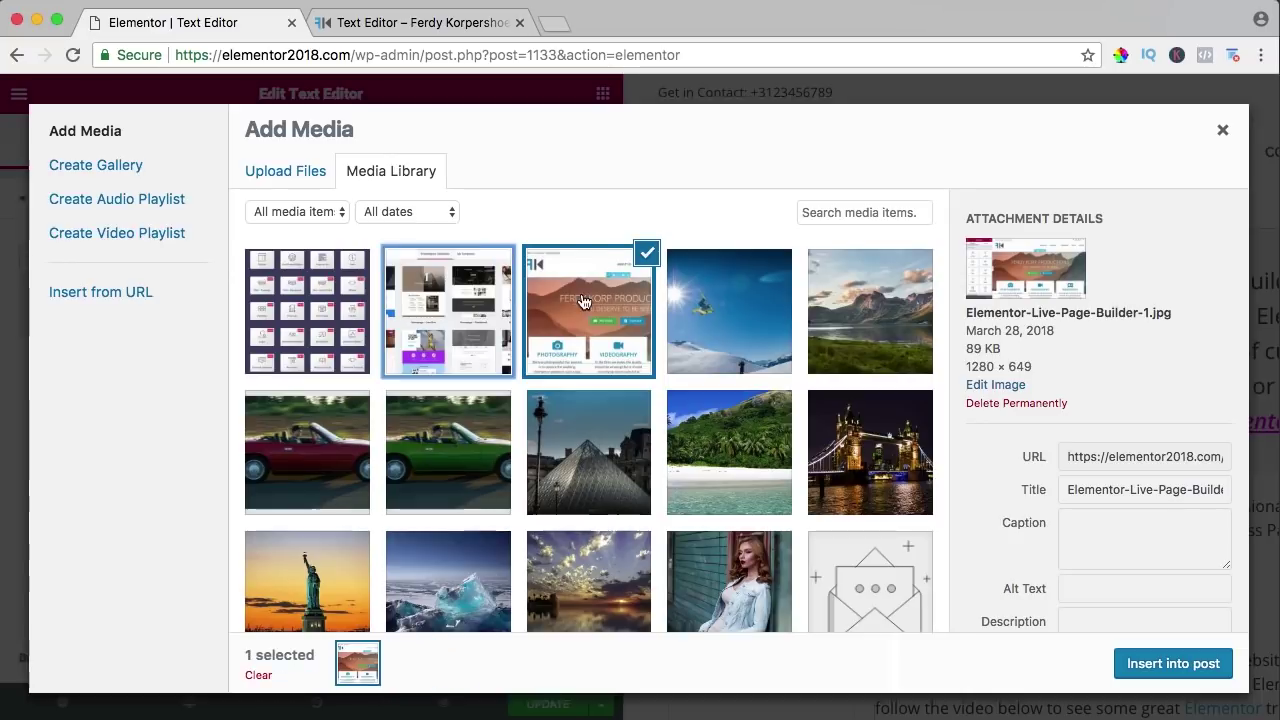
click(1198, 676)
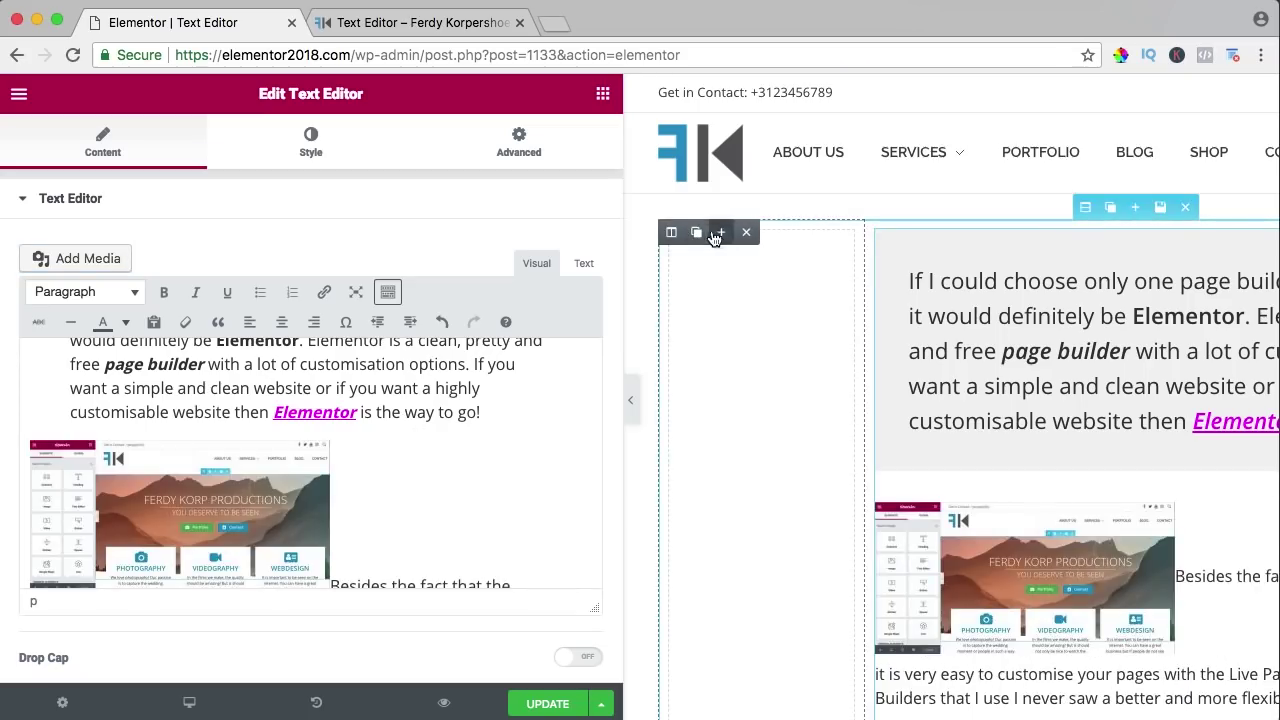
- Delete the empty column beside the article, then update the page and view it in the preview tab
click(747, 232)
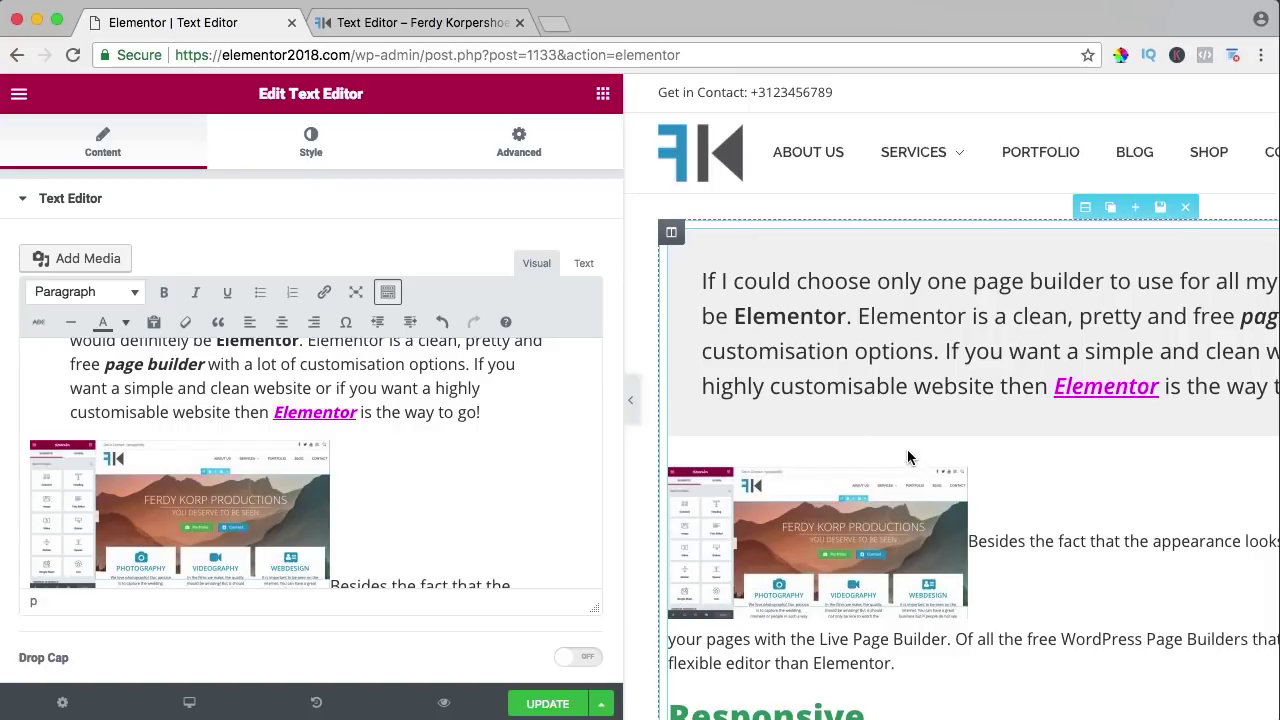
scroll(908, 457, down, 3)
click(545, 700)
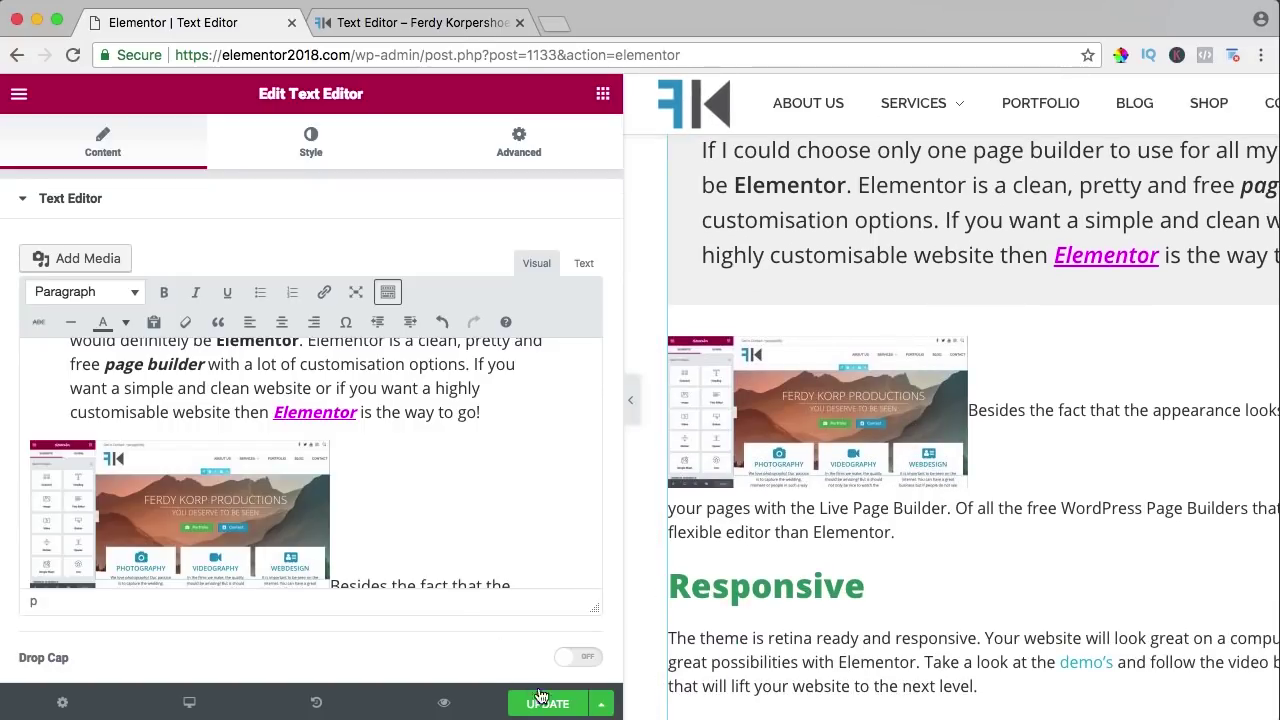
key(ctrl+Tab)
scroll(561, 385, down, 3)
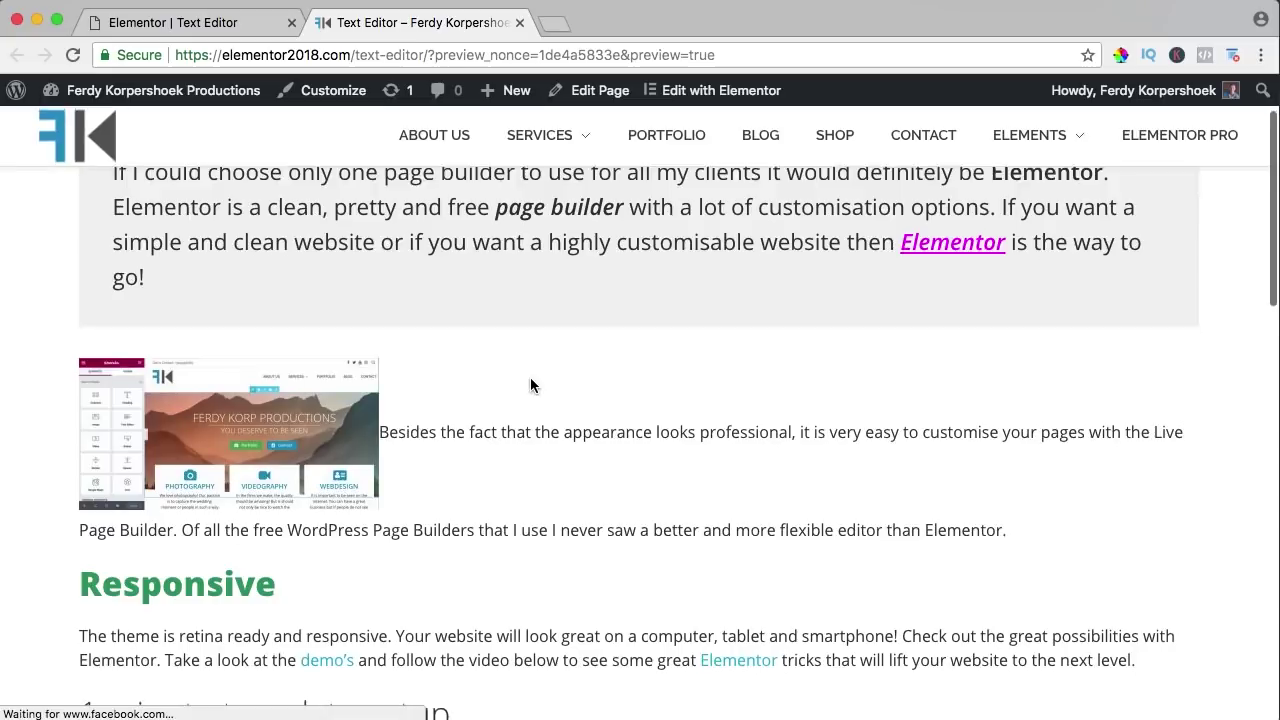
- Return to the editor, align the Elementor-Live-Page-Builder image left, and check the layout with the editing panel hidden
click(211, 30)
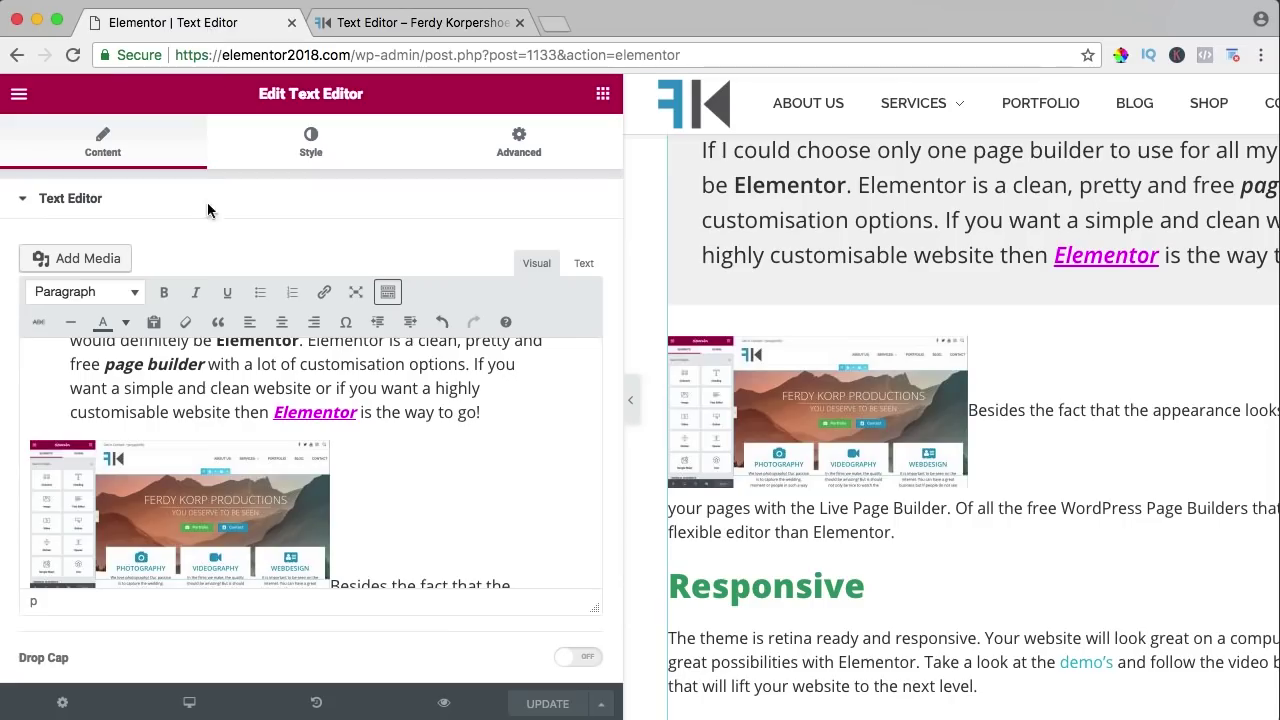
click(204, 488)
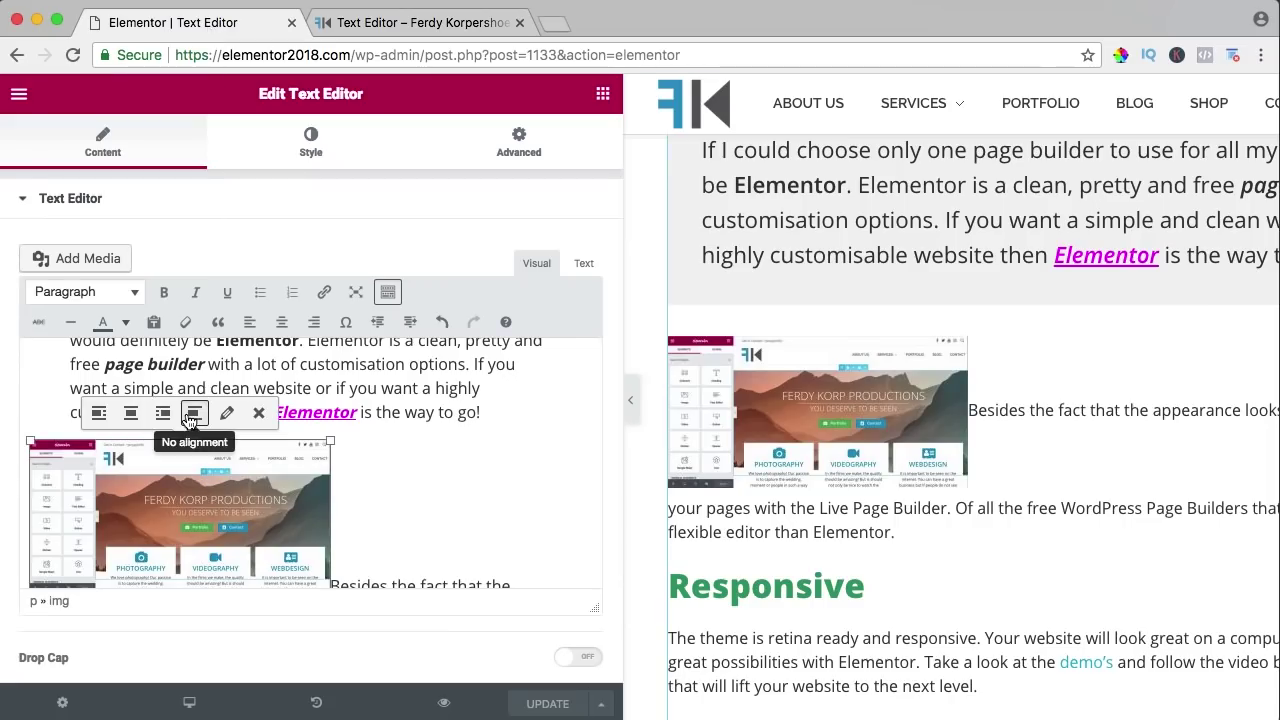
click(103, 415)
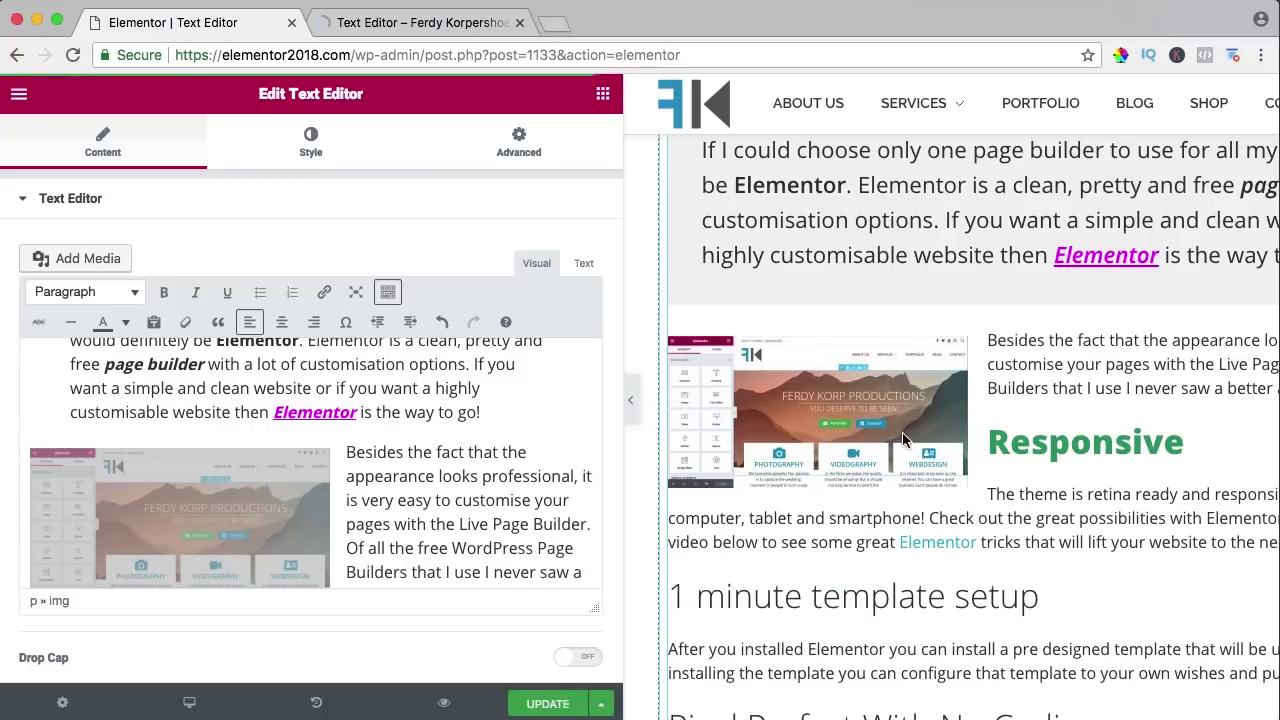
click(631, 405)
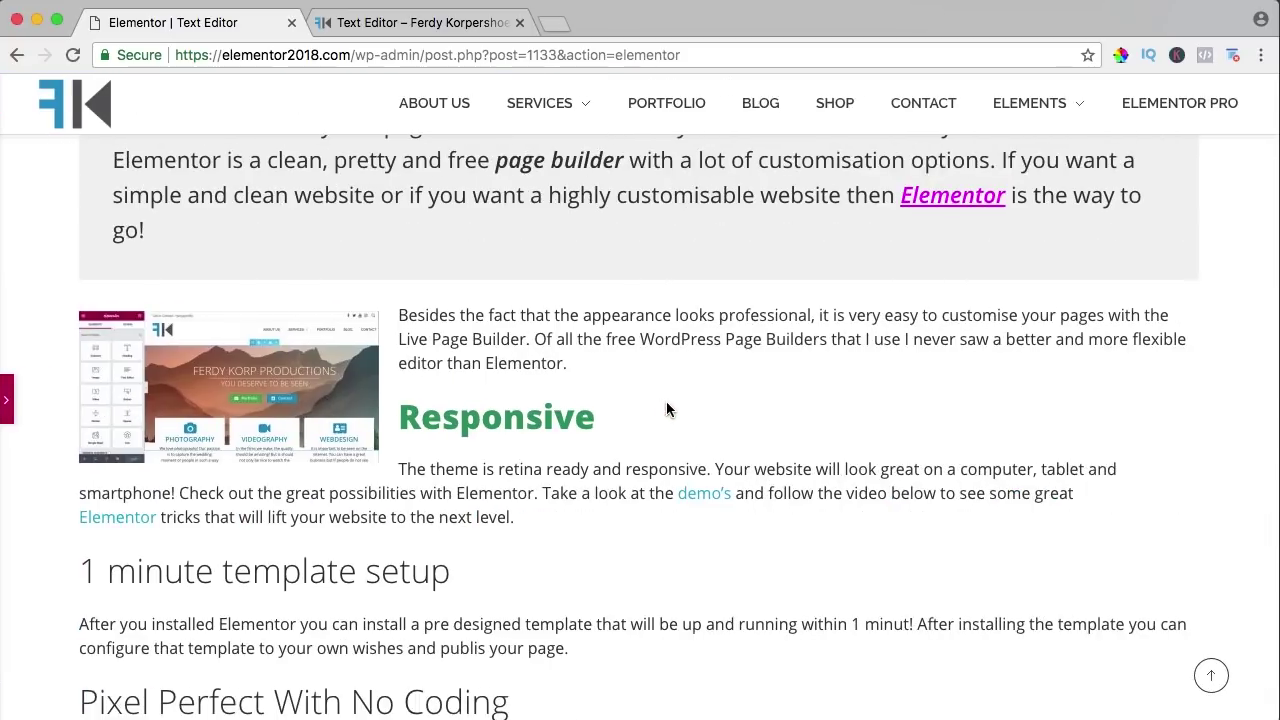
scroll(668, 373, down, 1)
scroll(666, 374, up, 1)
key(super+p)
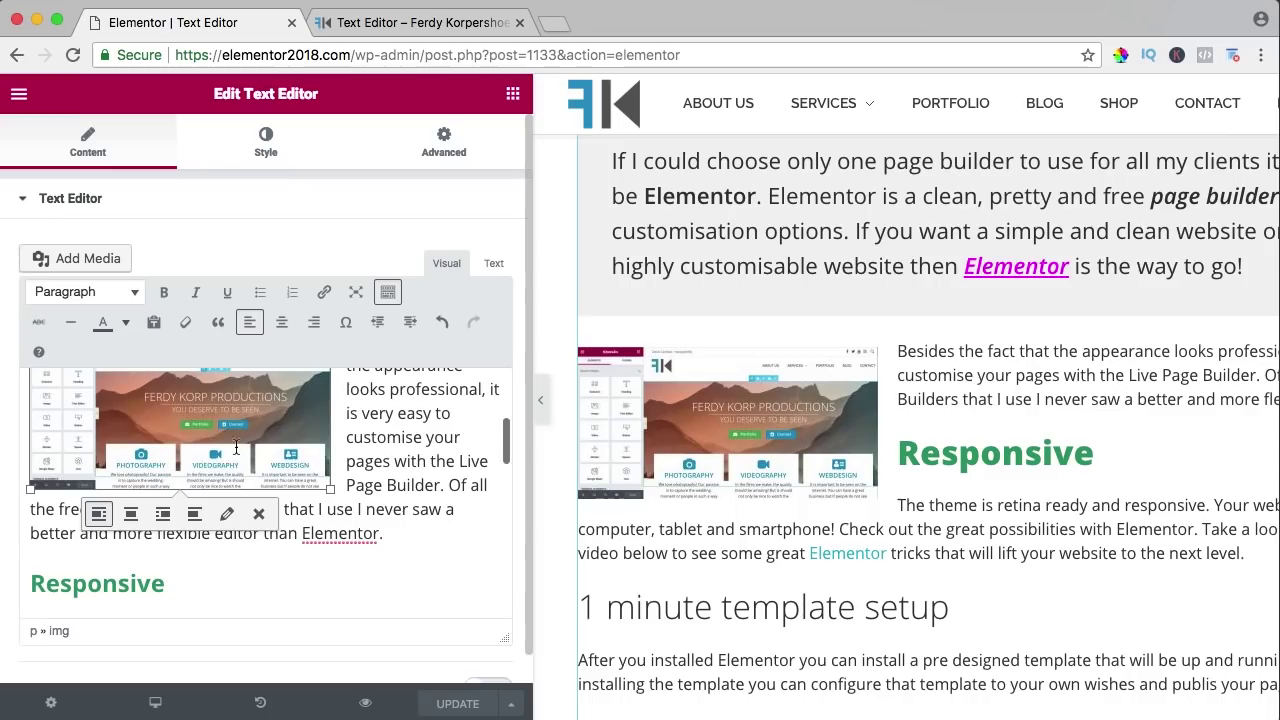
- Shrink the Elementor-Live-Page-Builder image to about 194 × 98 px and align it right
drag(330, 491, 222, 438)
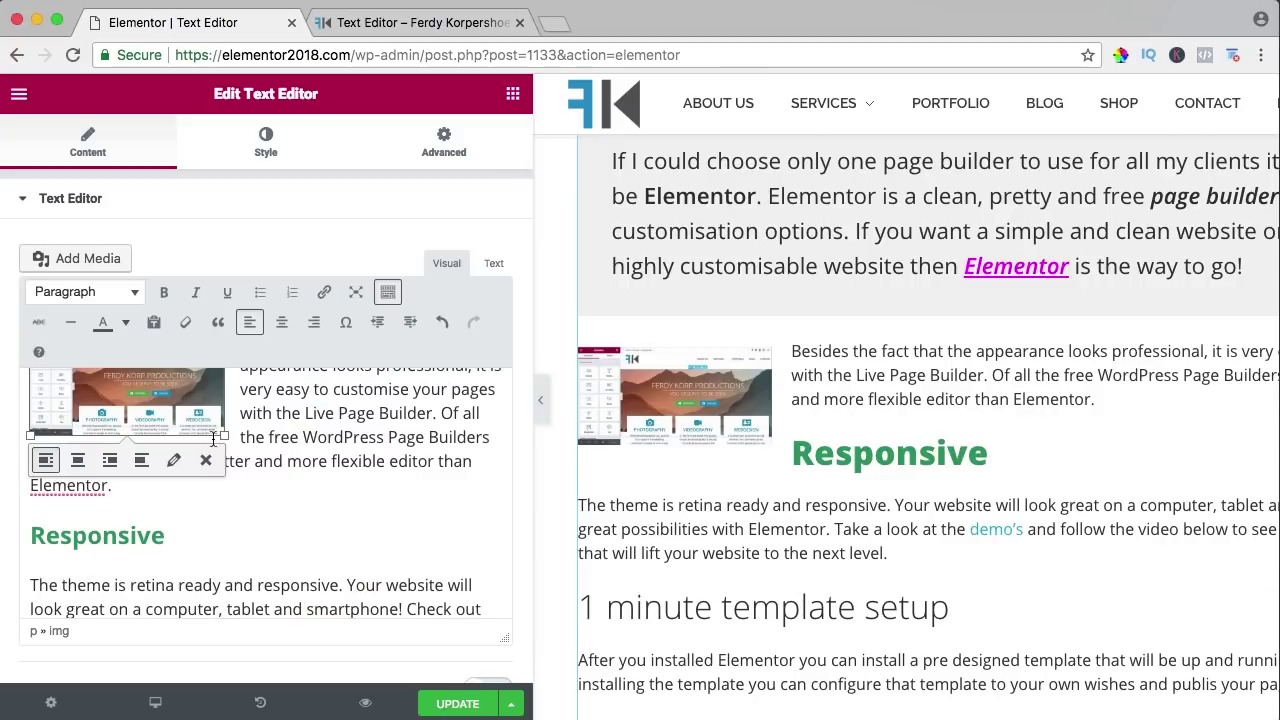
click(111, 460)
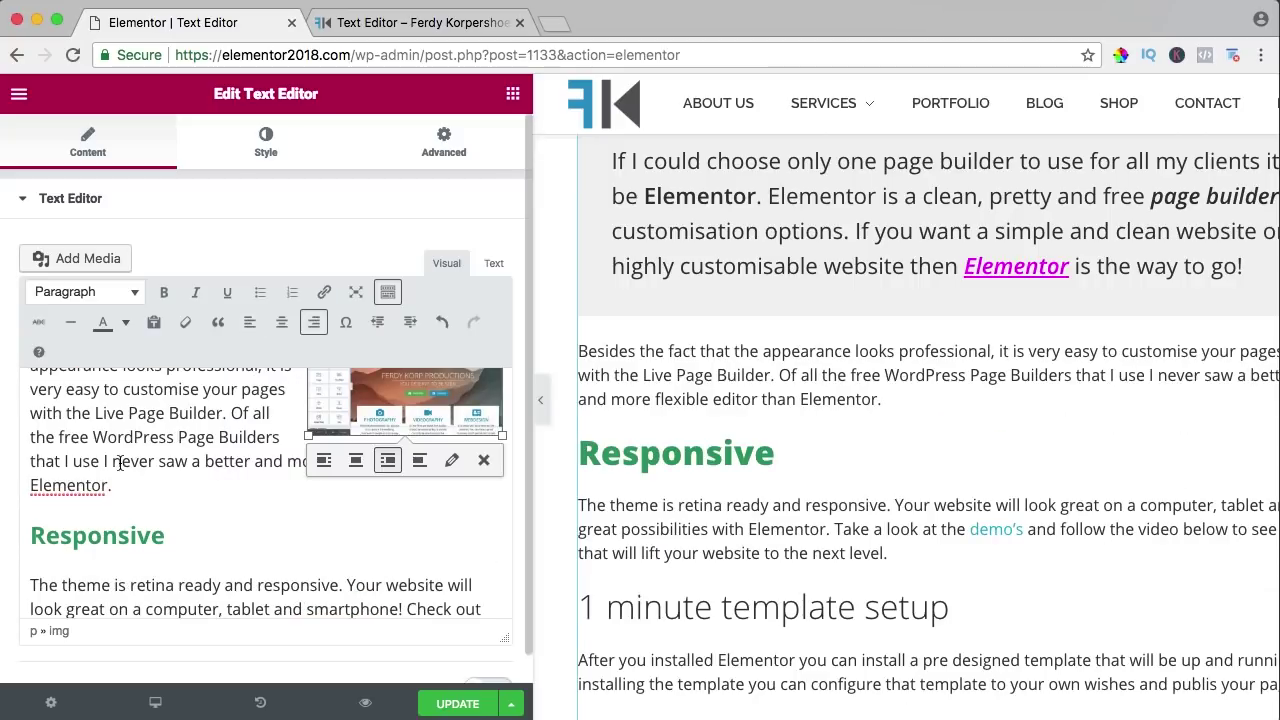
- Link the right-aligned image to its media file in its image details, reviewing the advanced options before applying
click(451, 462)
click(326, 510)
click(205, 462)
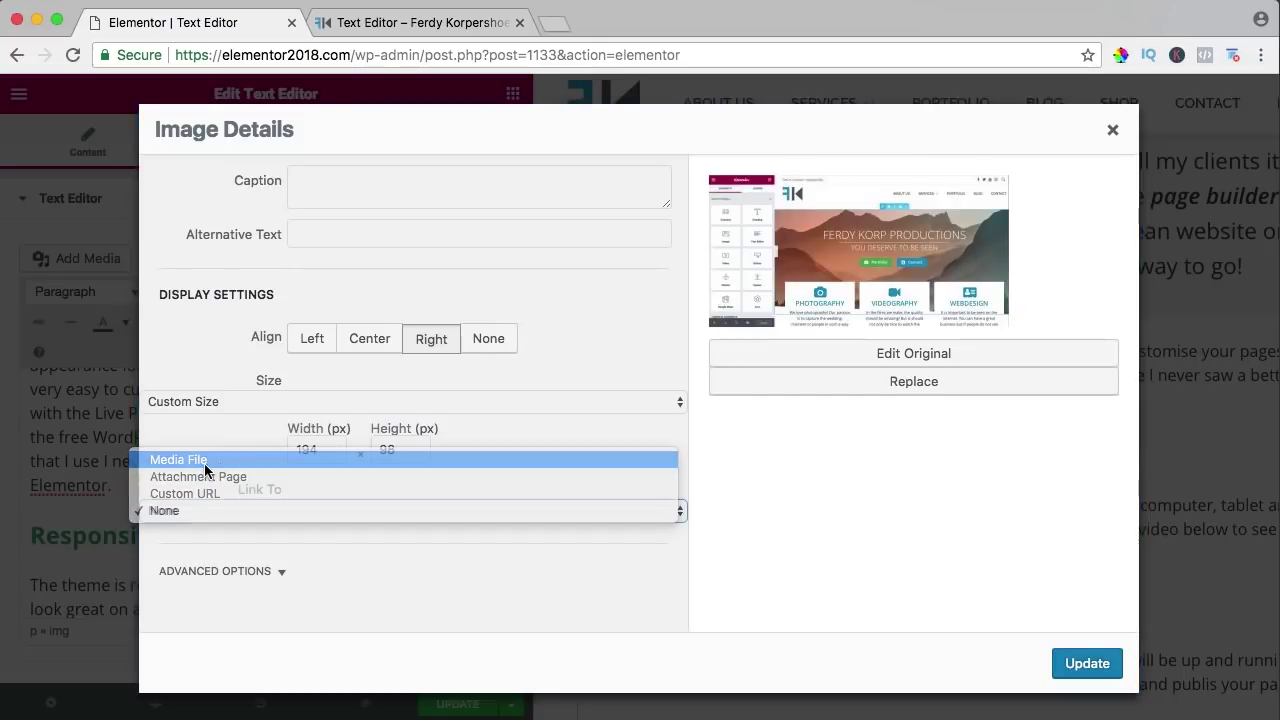
click(281, 606)
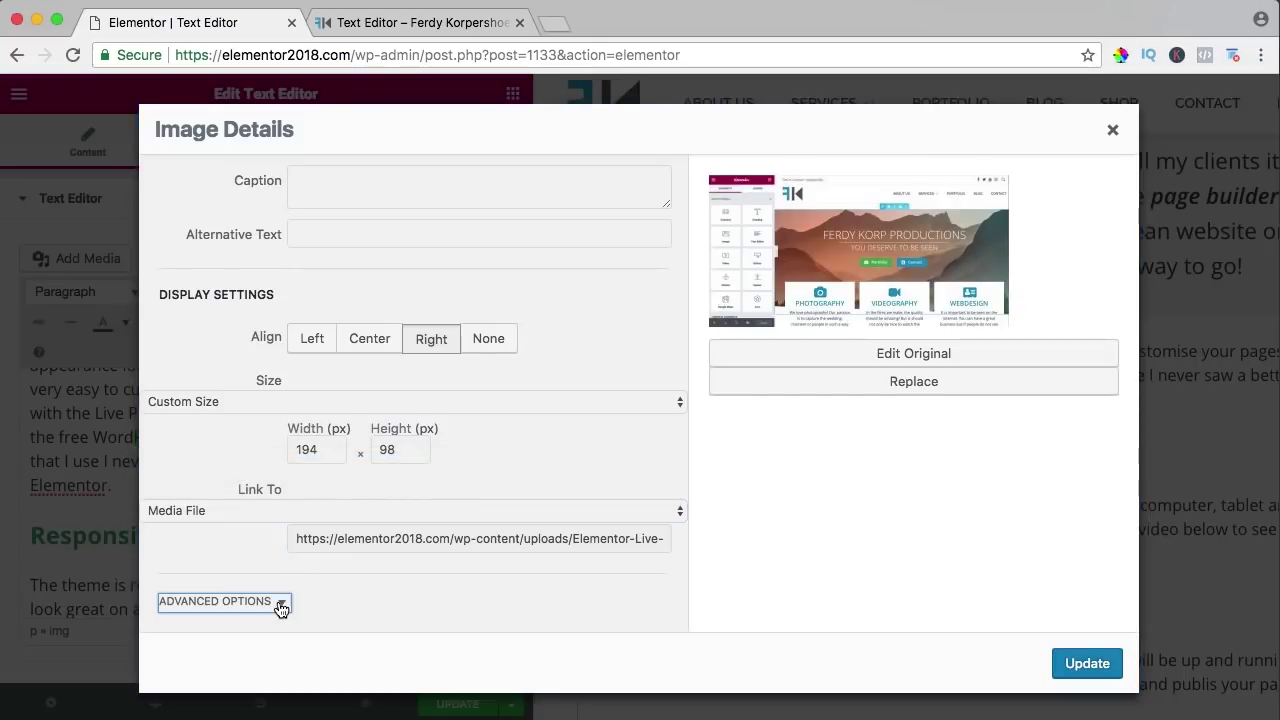
scroll(275, 545, down, 4)
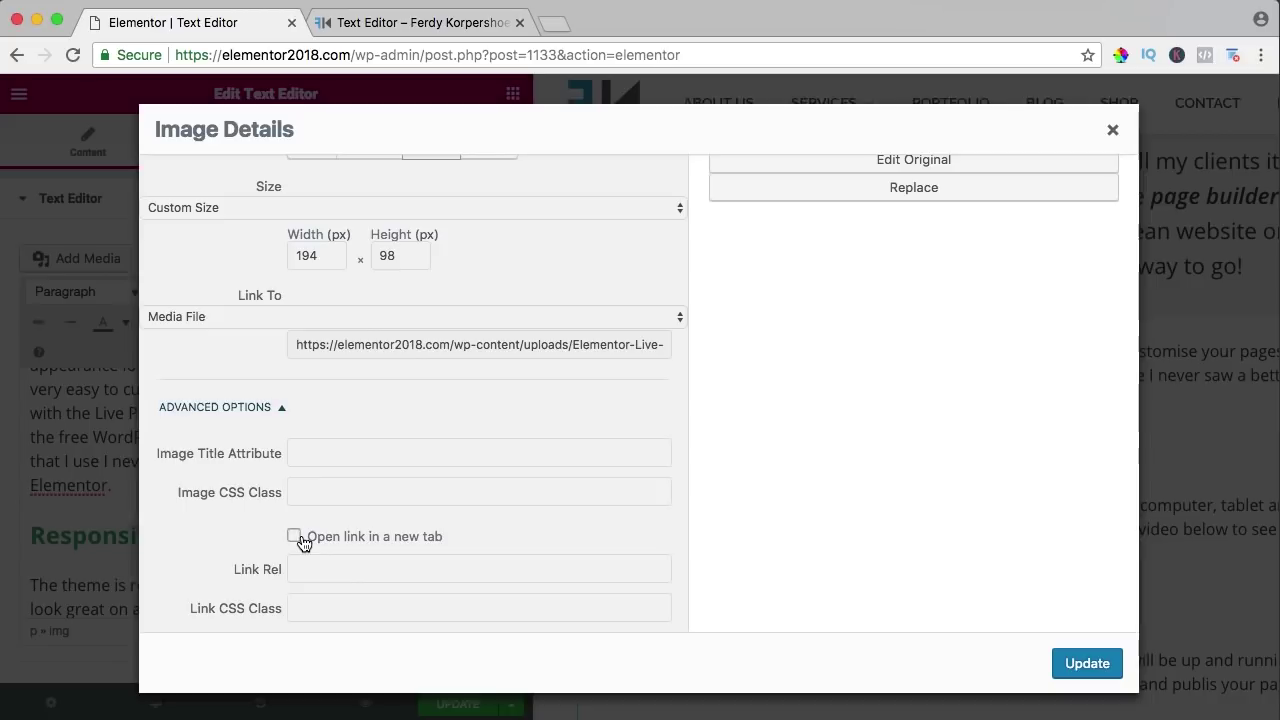
click(283, 412)
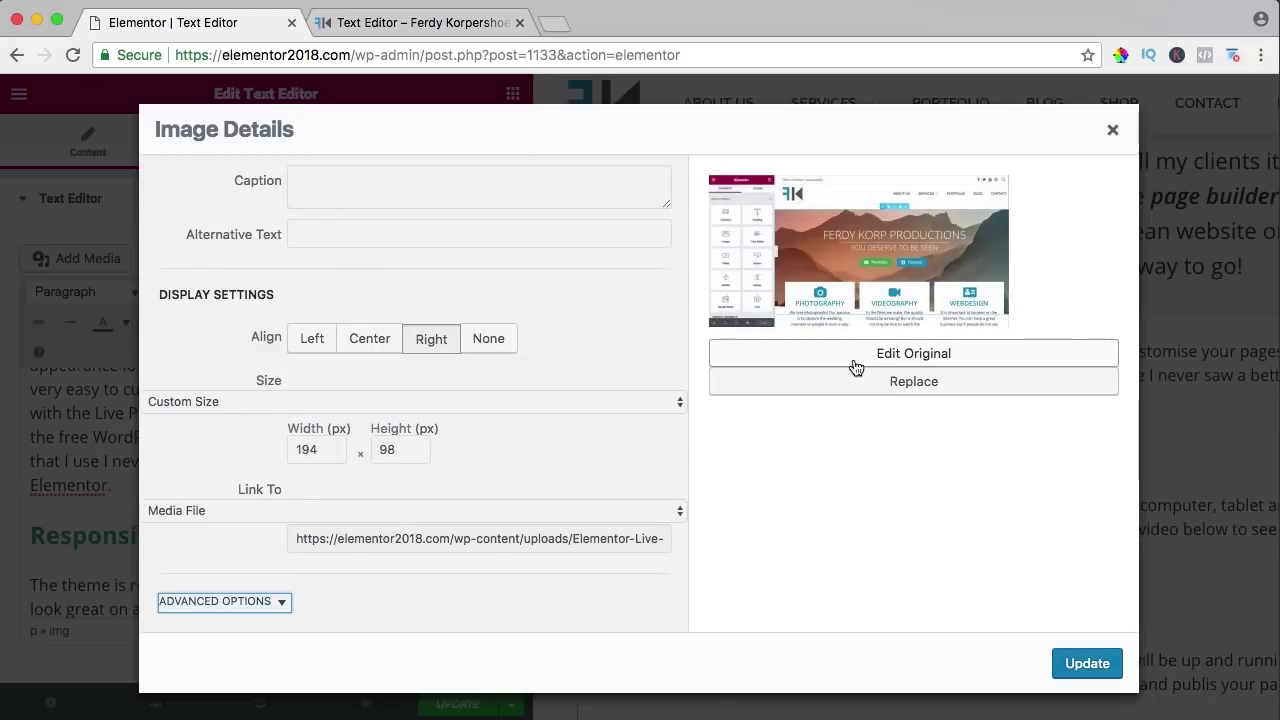
click(1075, 668)
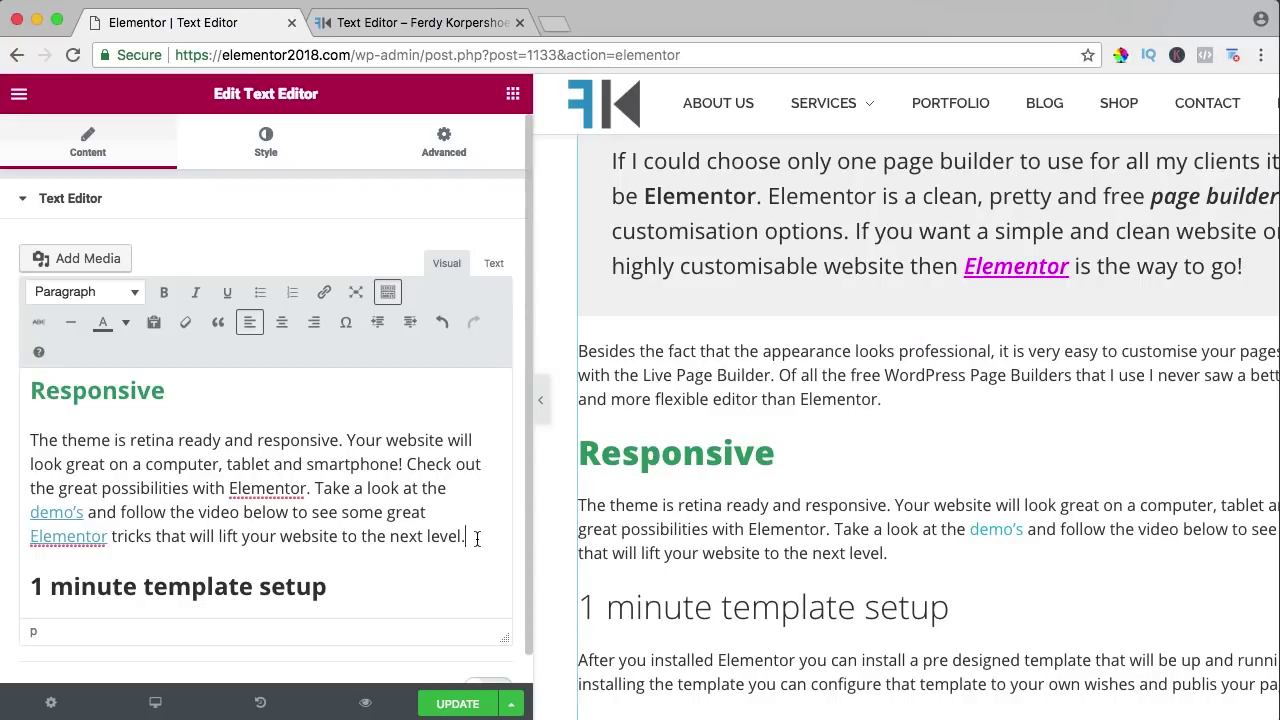
- Add an empty line below the "Responsive" paragraph and choose Elementor-Pre-Build-Templates-1.jpg from the media library for it
click(477, 539)
key(Return)
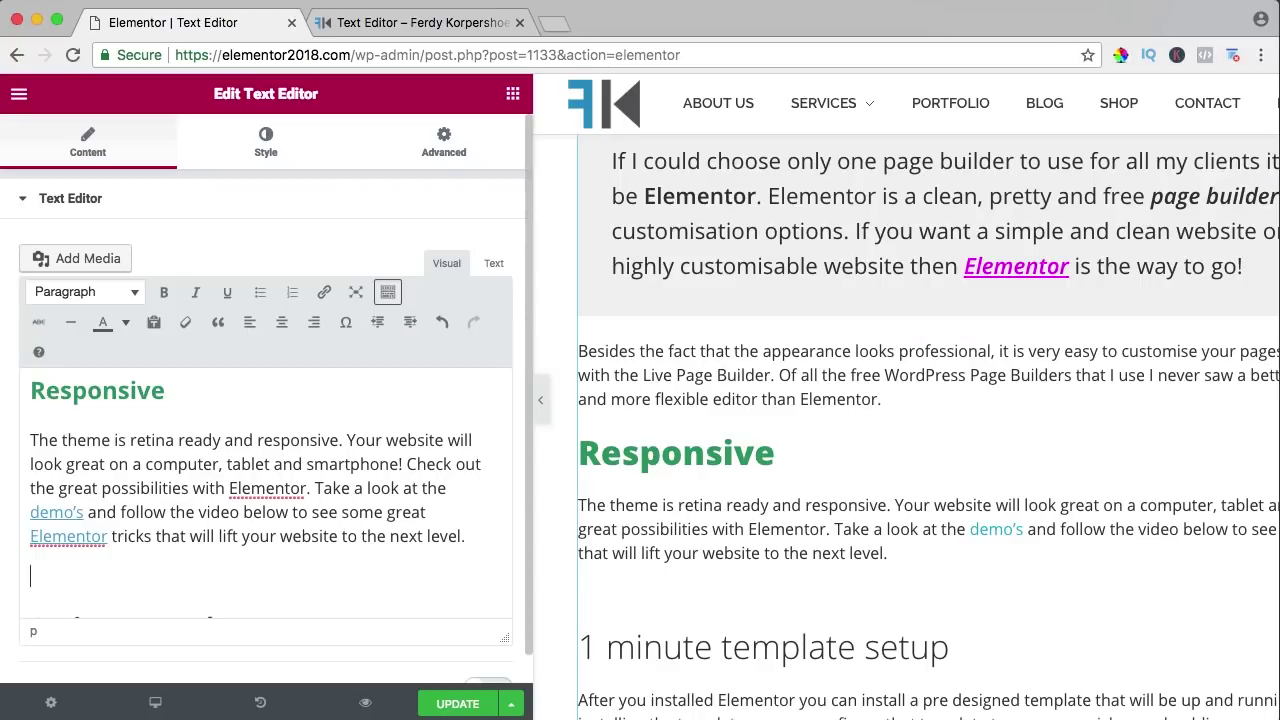
click(100, 258)
click(463, 322)
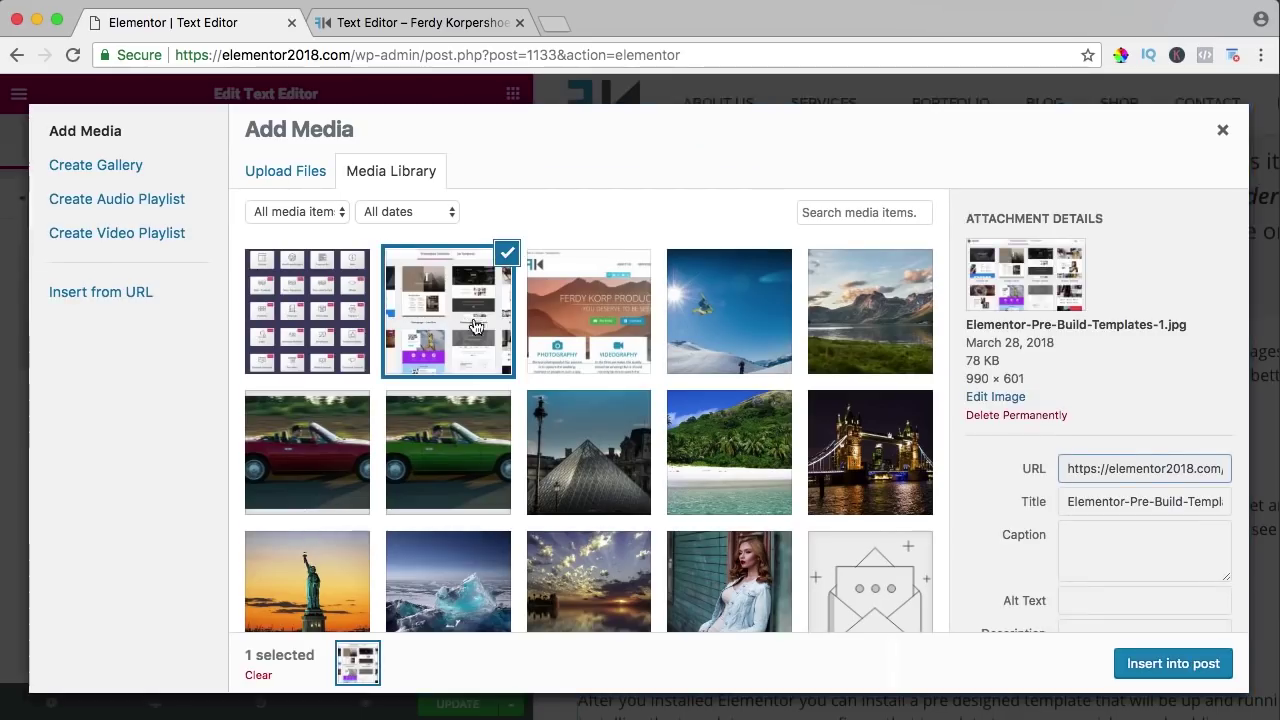
- Insert the chosen templates image with center alignment, a link to the media file, and full size
scroll(1000, 490, down, 3)
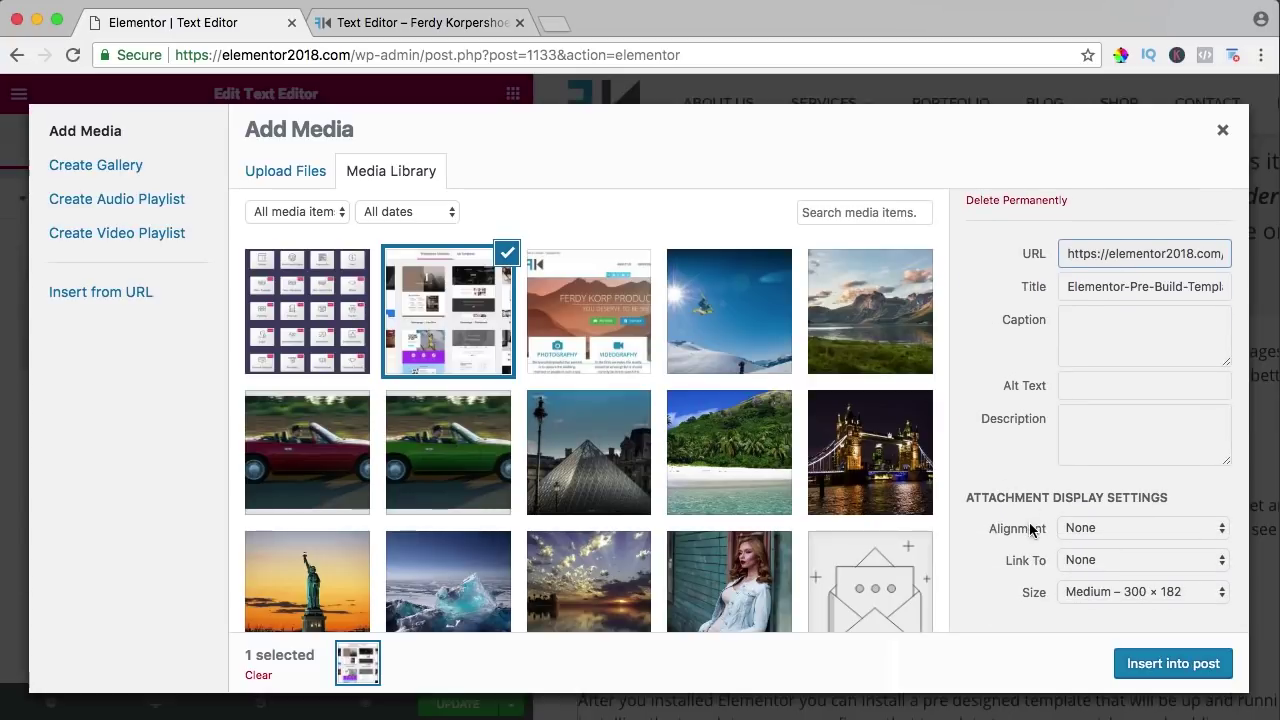
click(1129, 530)
click(1112, 492)
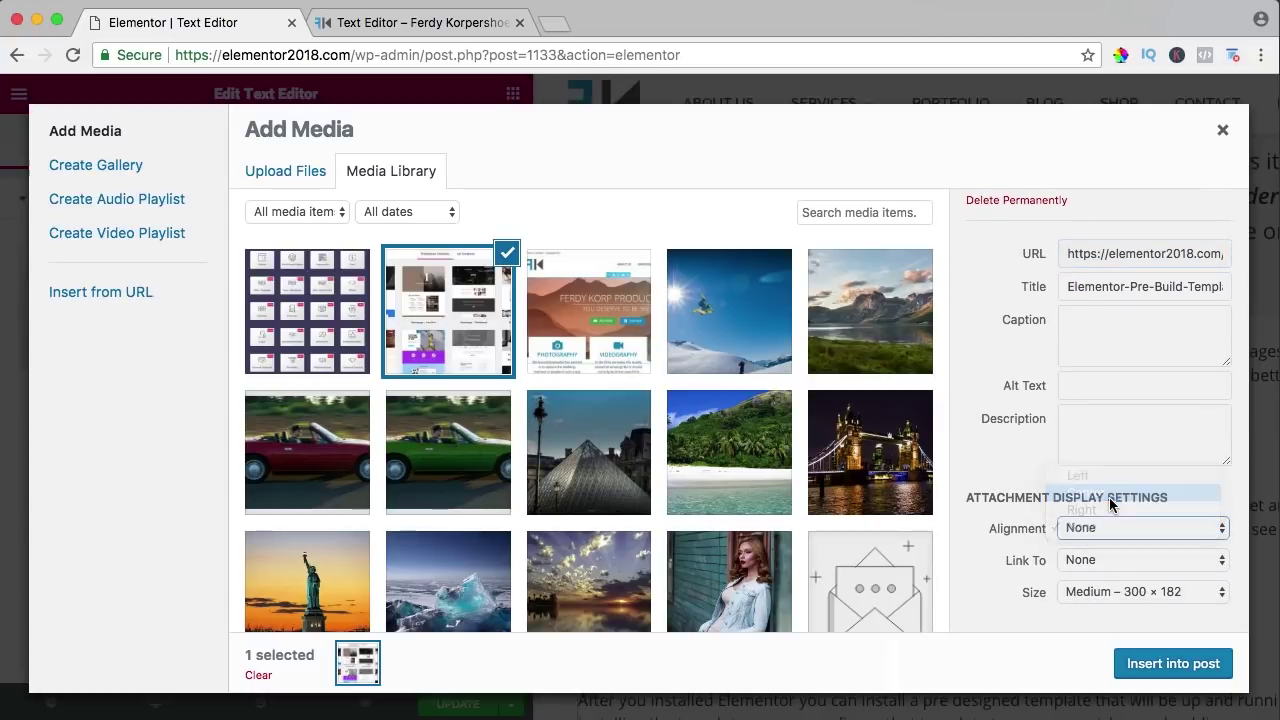
click(1103, 564)
click(1100, 575)
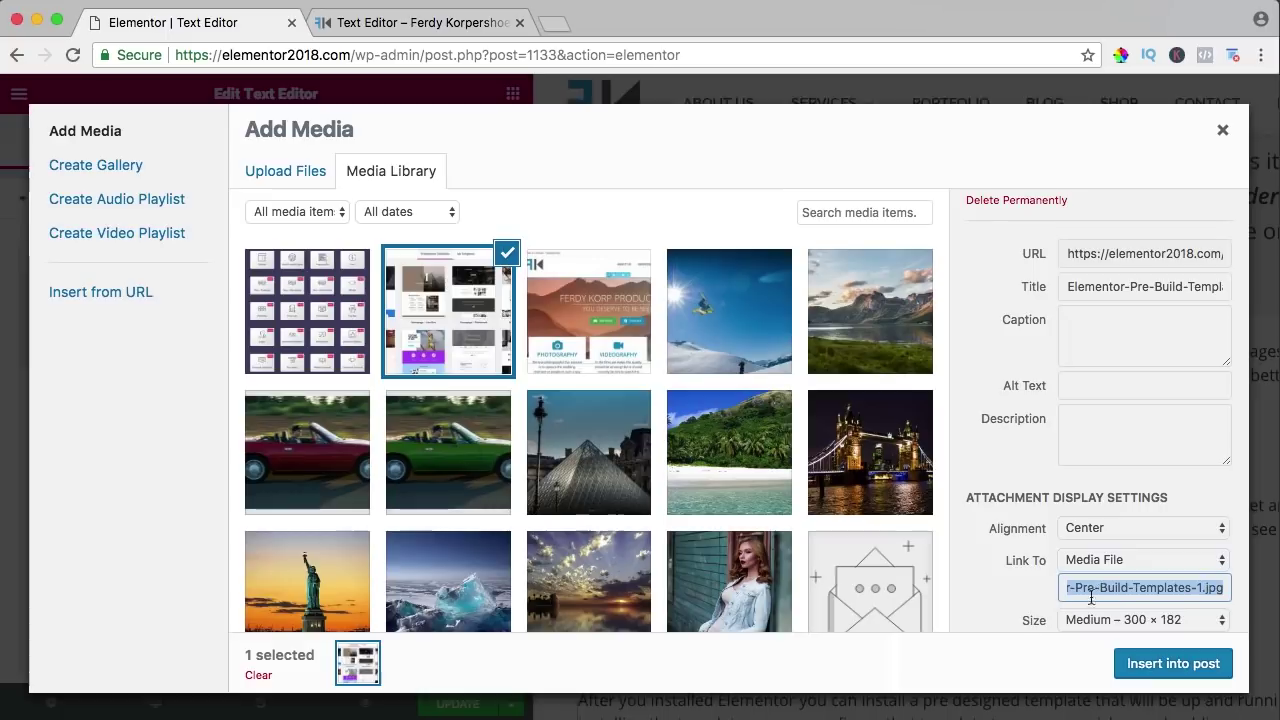
click(1105, 629)
click(1100, 634)
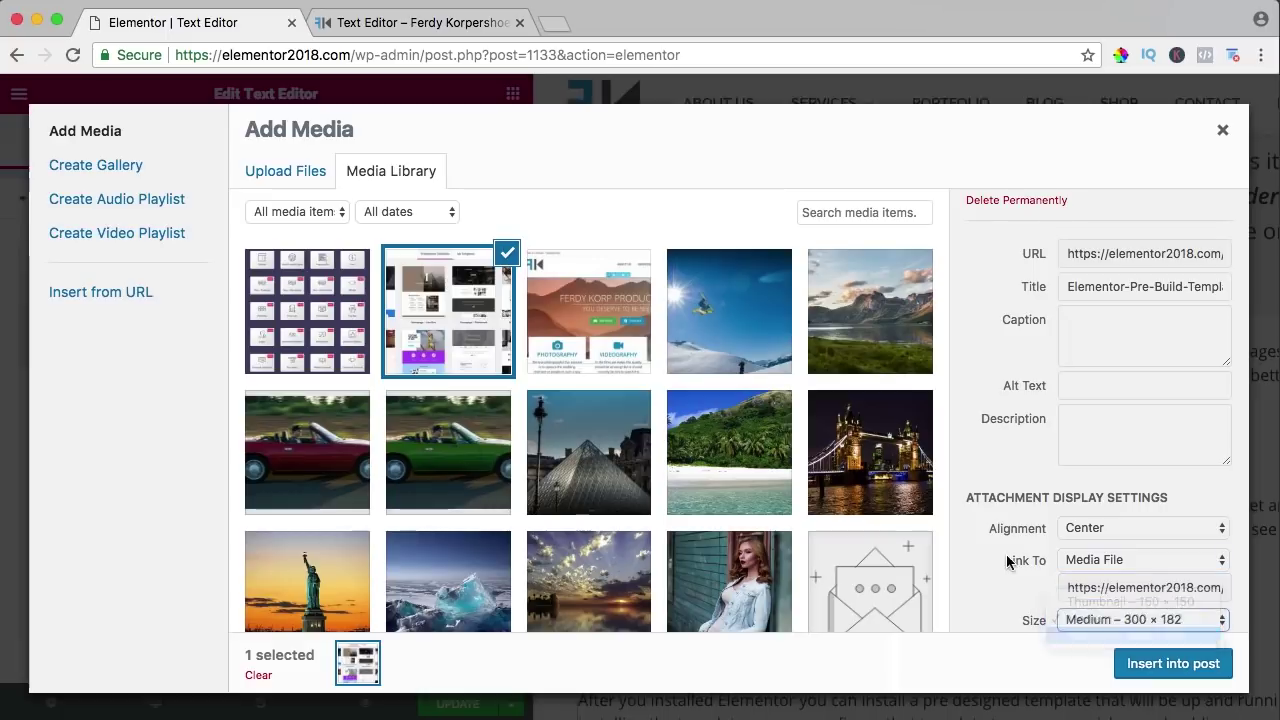
click(1138, 663)
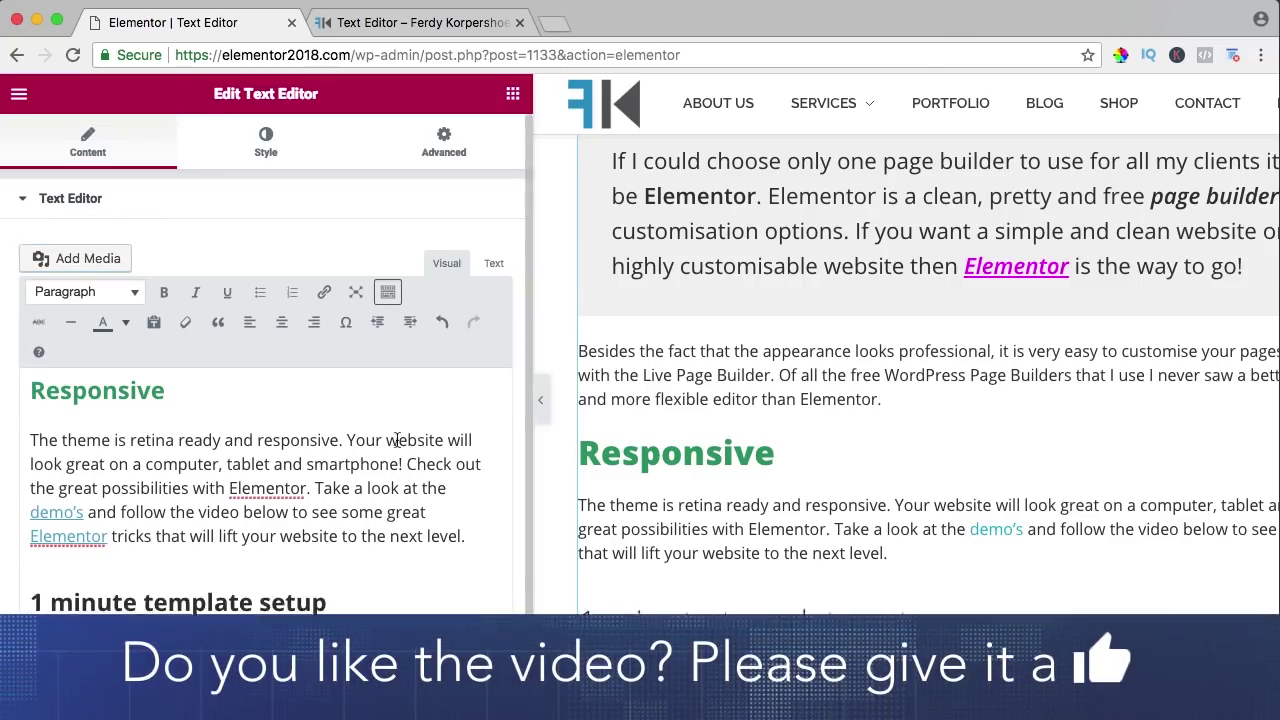
- Insert Elementor-Pro-Elements-1.jpg on a new line below the "Elementor Pro" paragraph, centered, linked to its media file, at full size 912 × 636
scroll(892, 456, down, 2)
scroll(892, 456, down, 2)
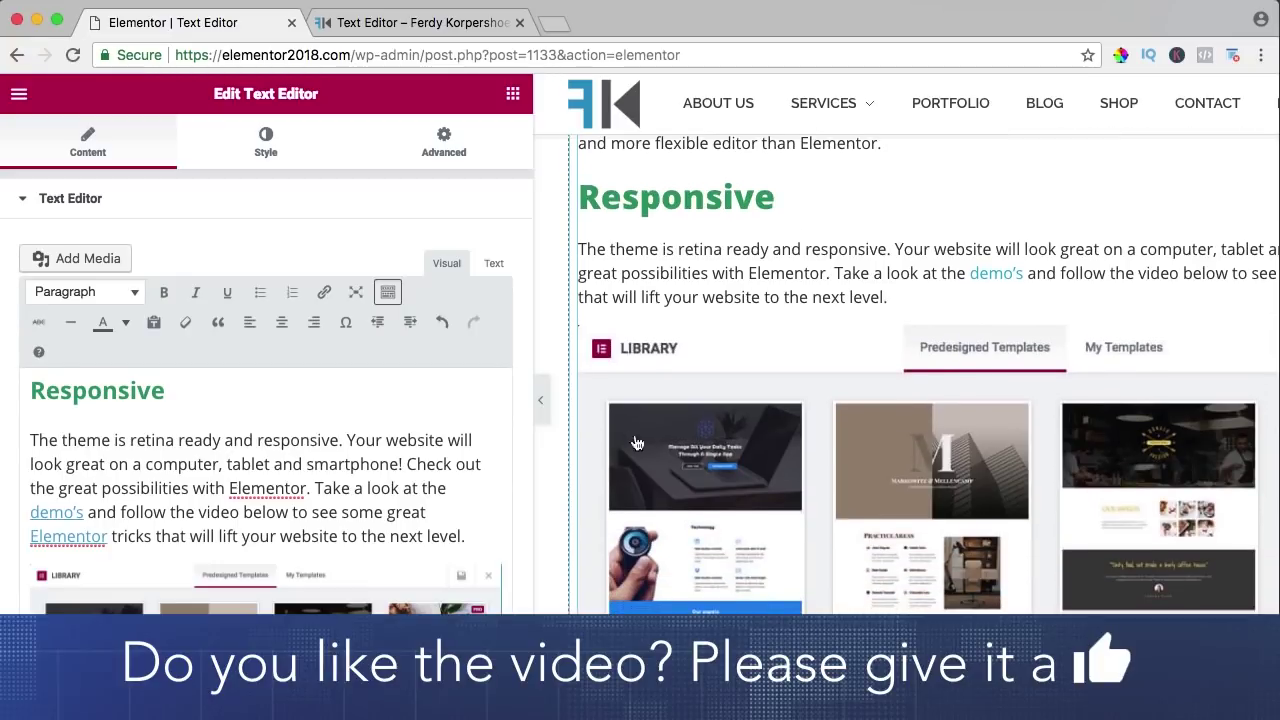
scroll(714, 418, down, 5)
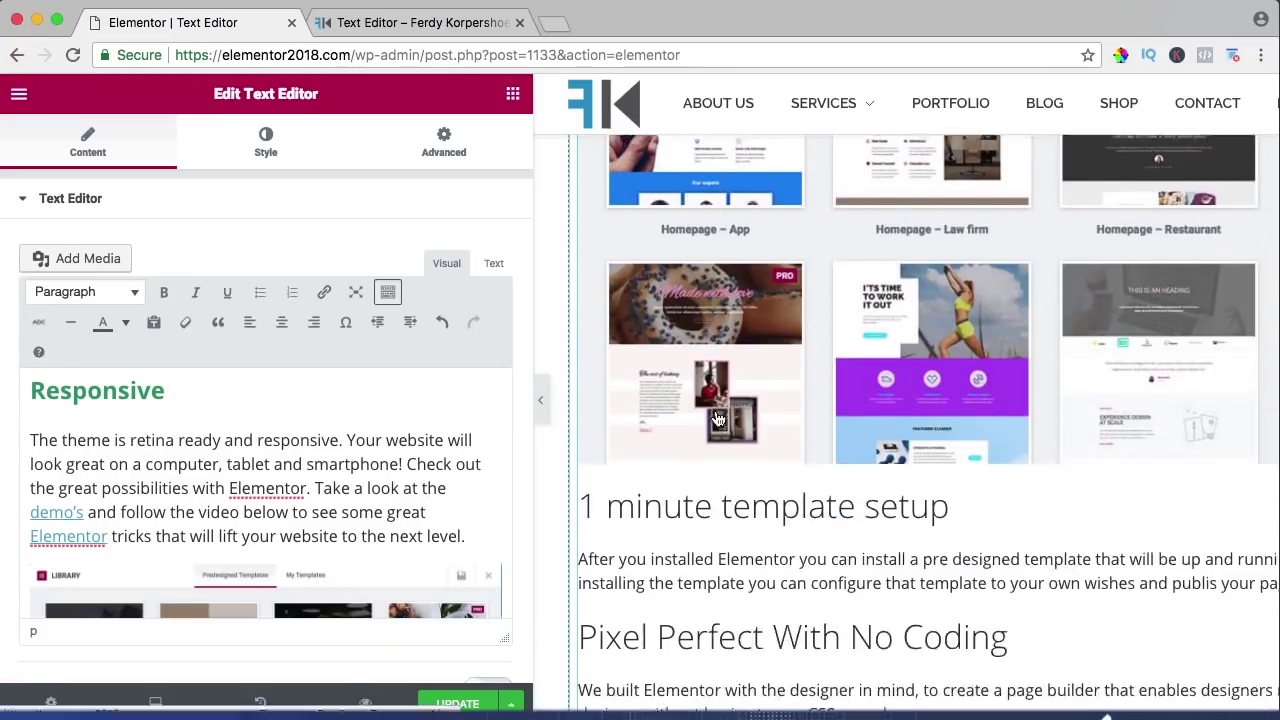
scroll(257, 415, down, 6)
scroll(257, 415, down, 4)
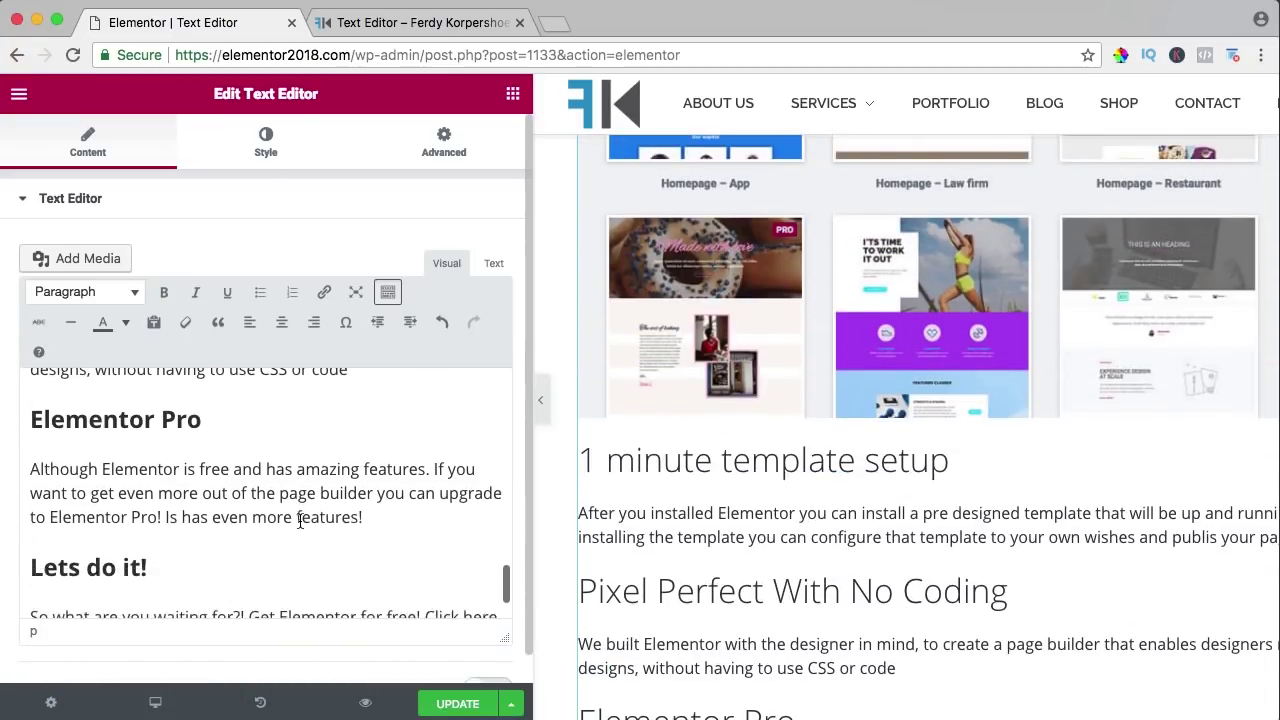
key(Return)
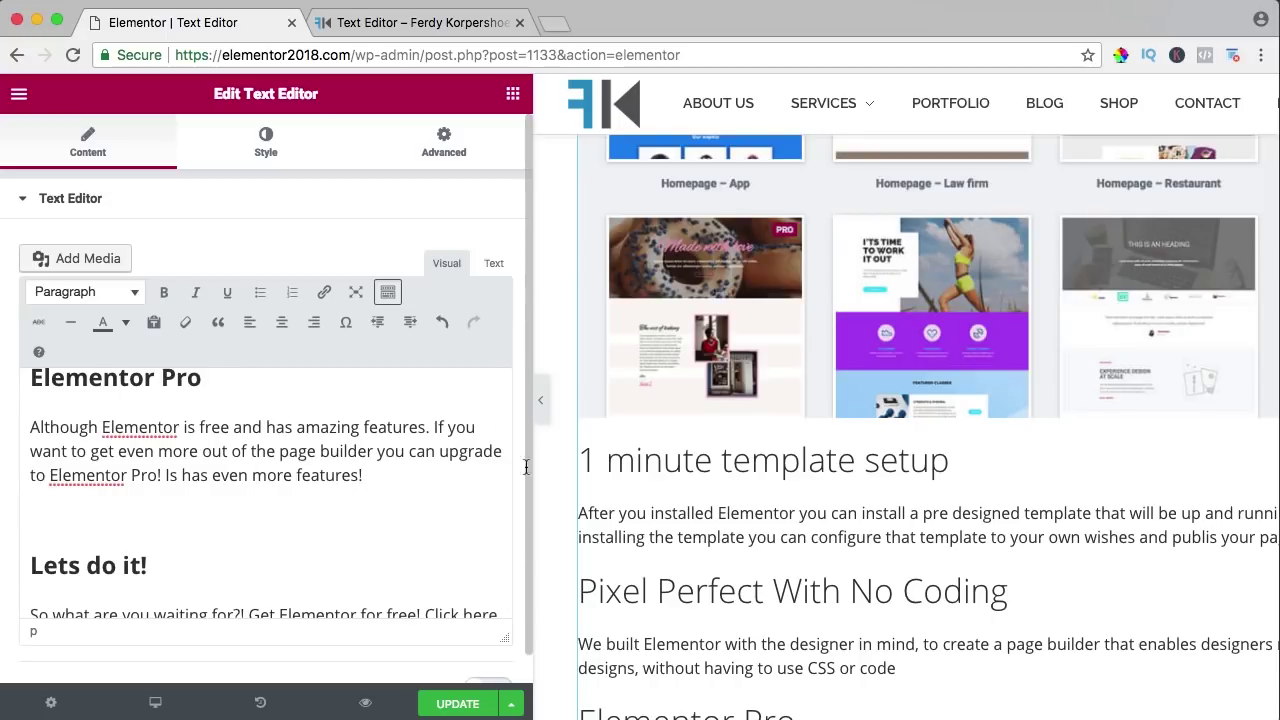
click(88, 259)
click(307, 312)
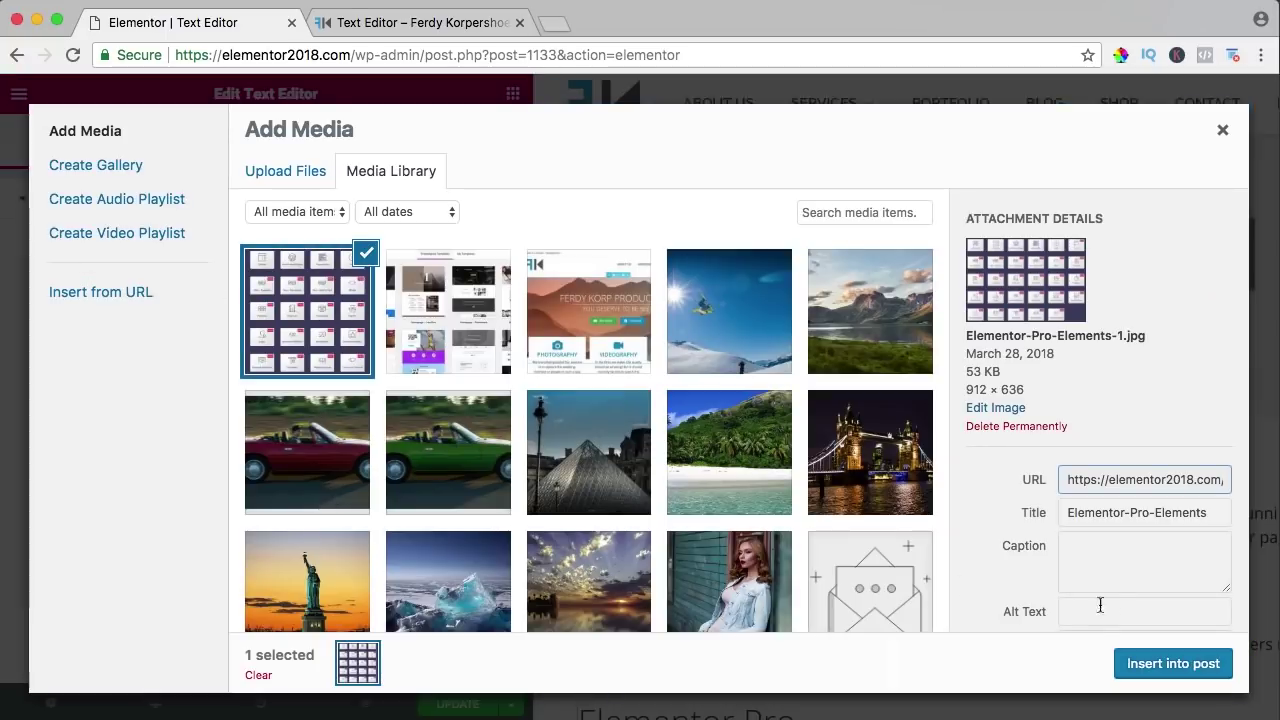
scroll(1082, 592, down, 5)
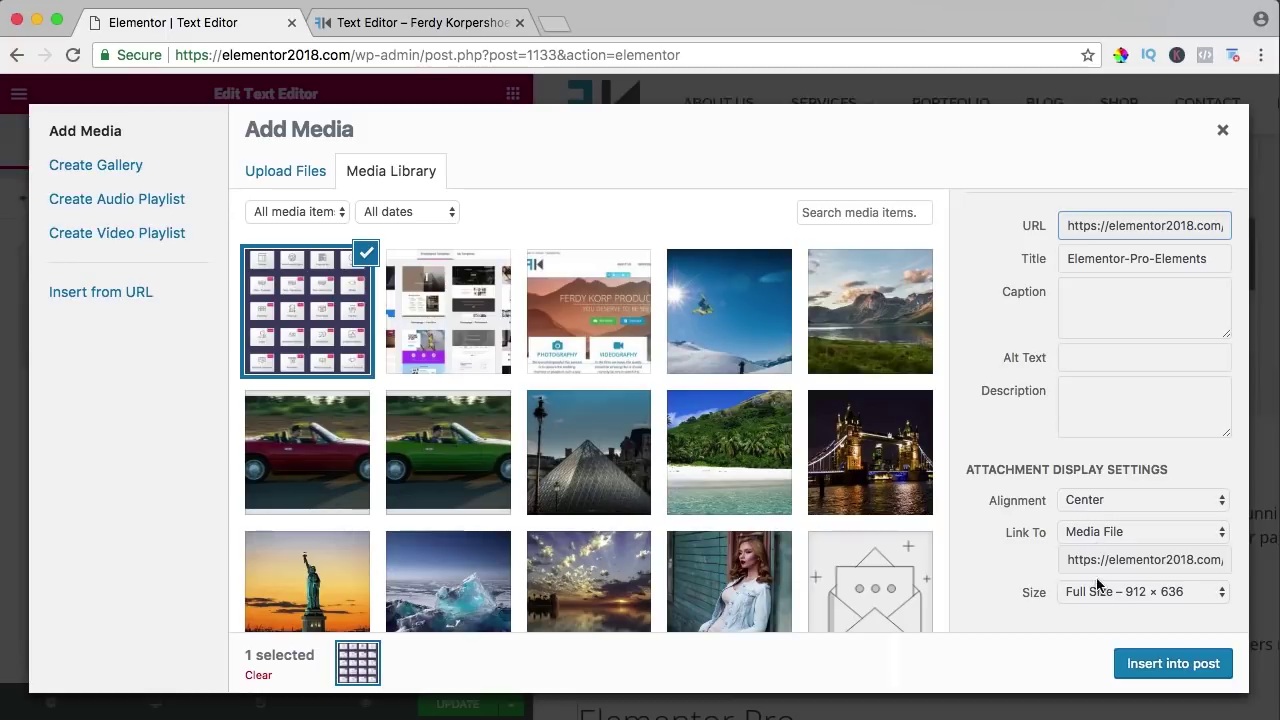
click(1165, 663)
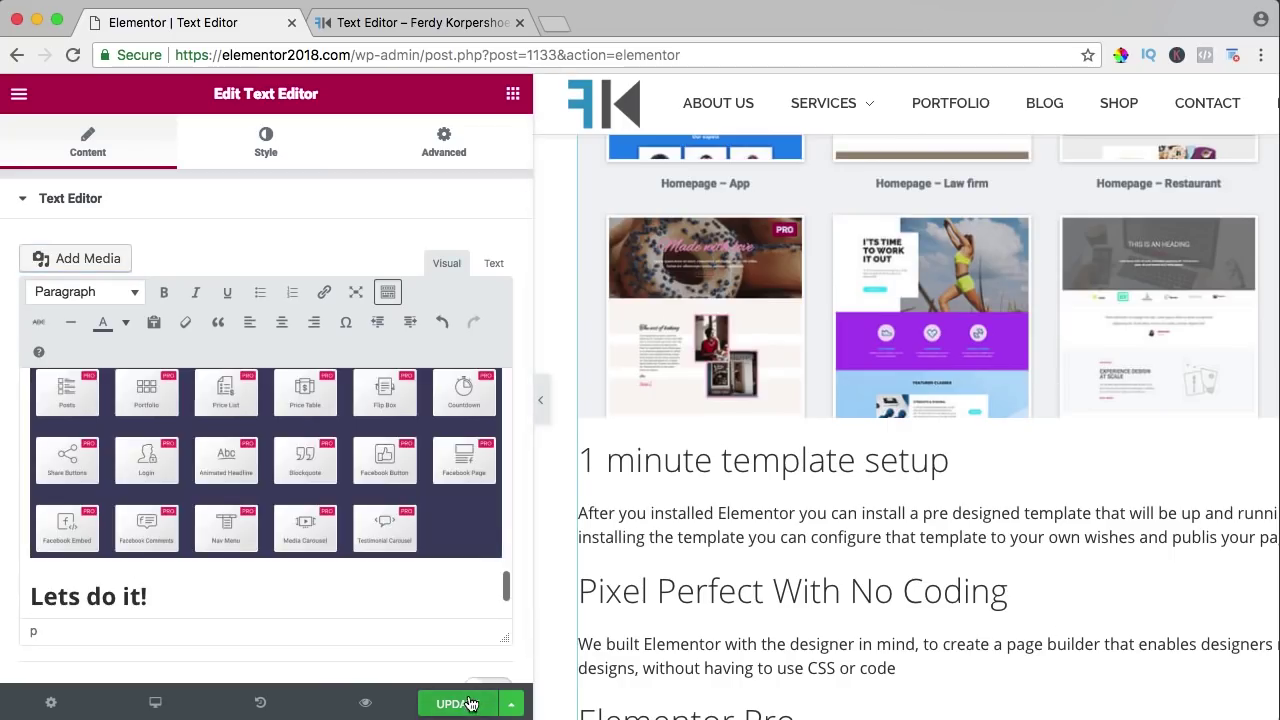
- Update the page and check the styled intro text plus the "demo's" and "Elementor" links in the preview tab
click(355, 4)
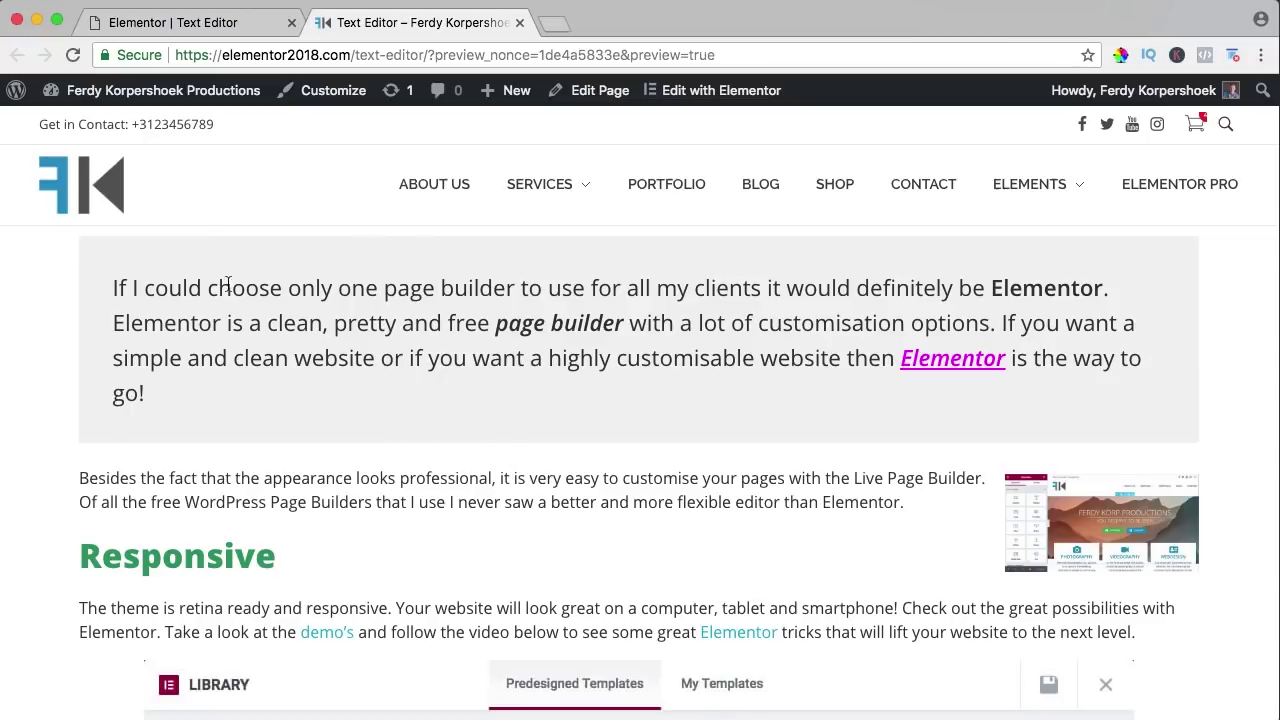
drag(496, 323, 559, 326)
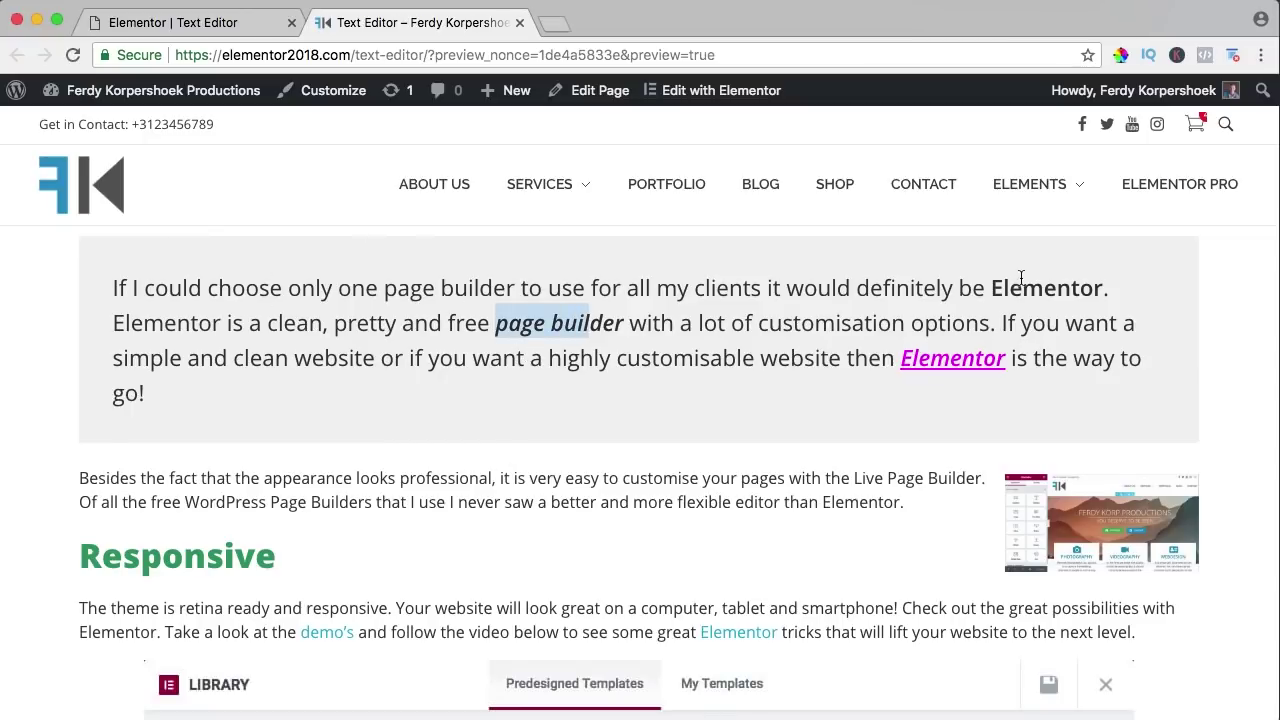
scroll(560, 428, down, 4)
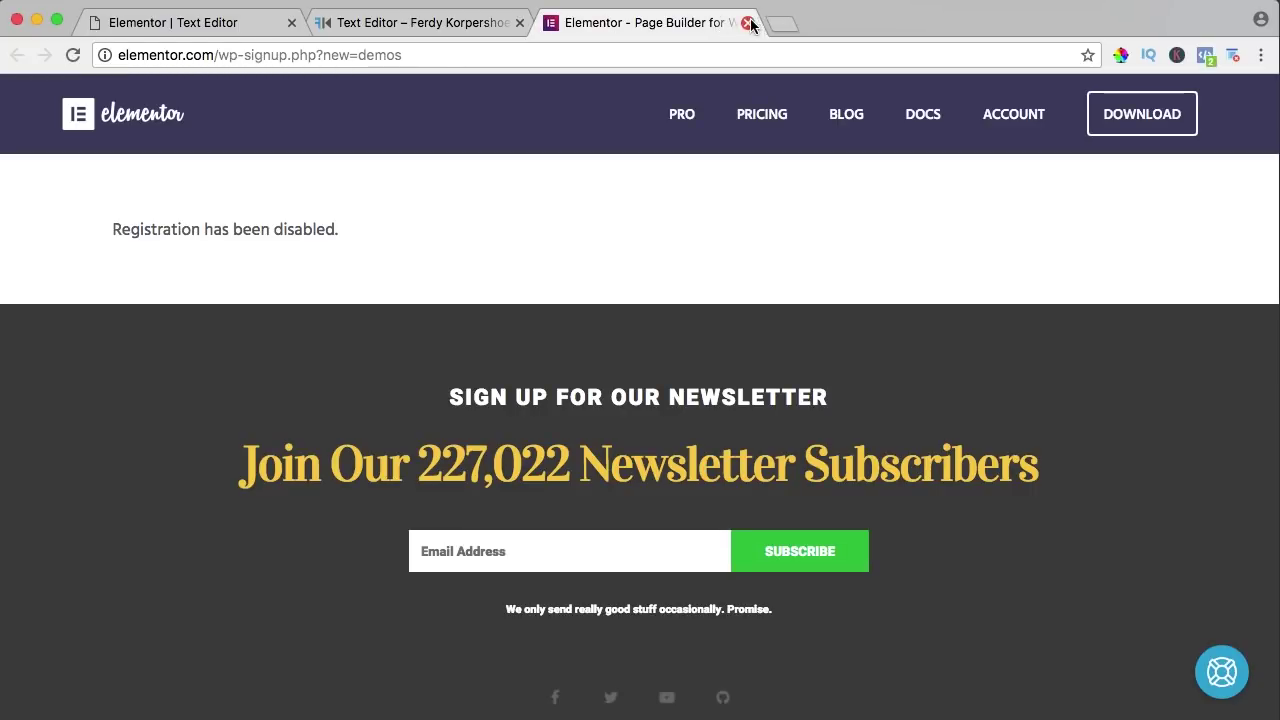
click(750, 24)
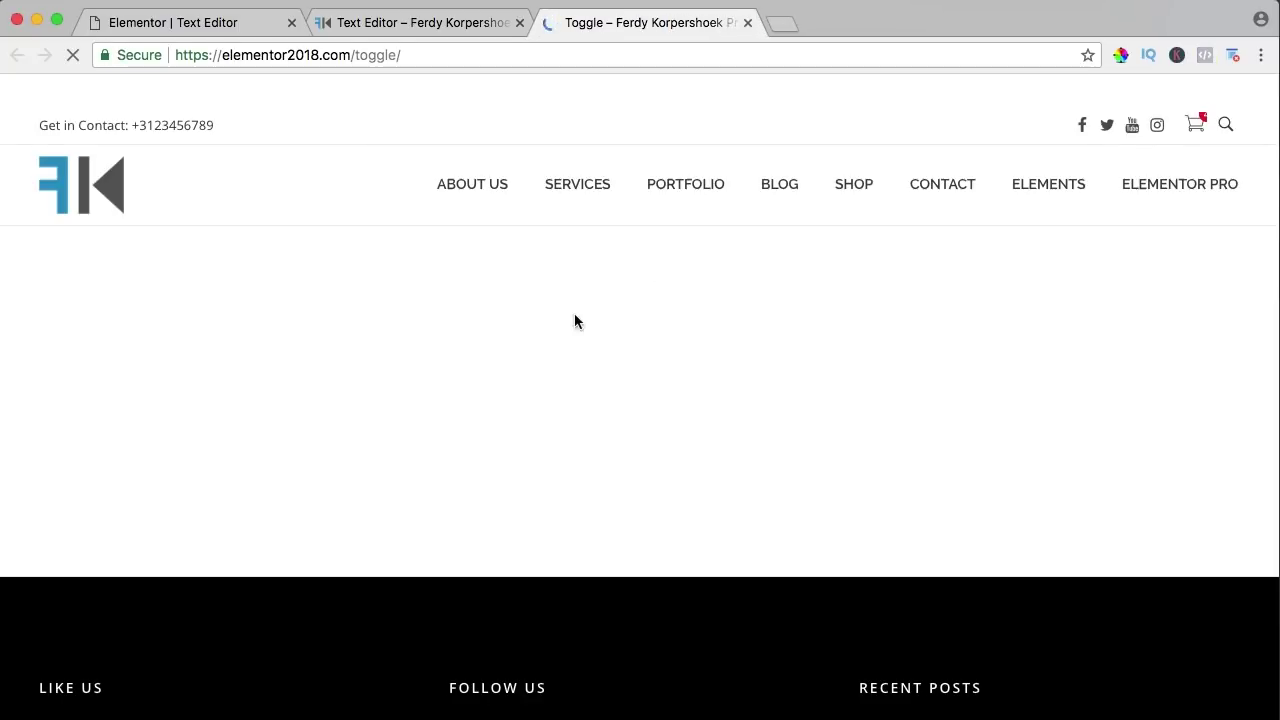
click(748, 23)
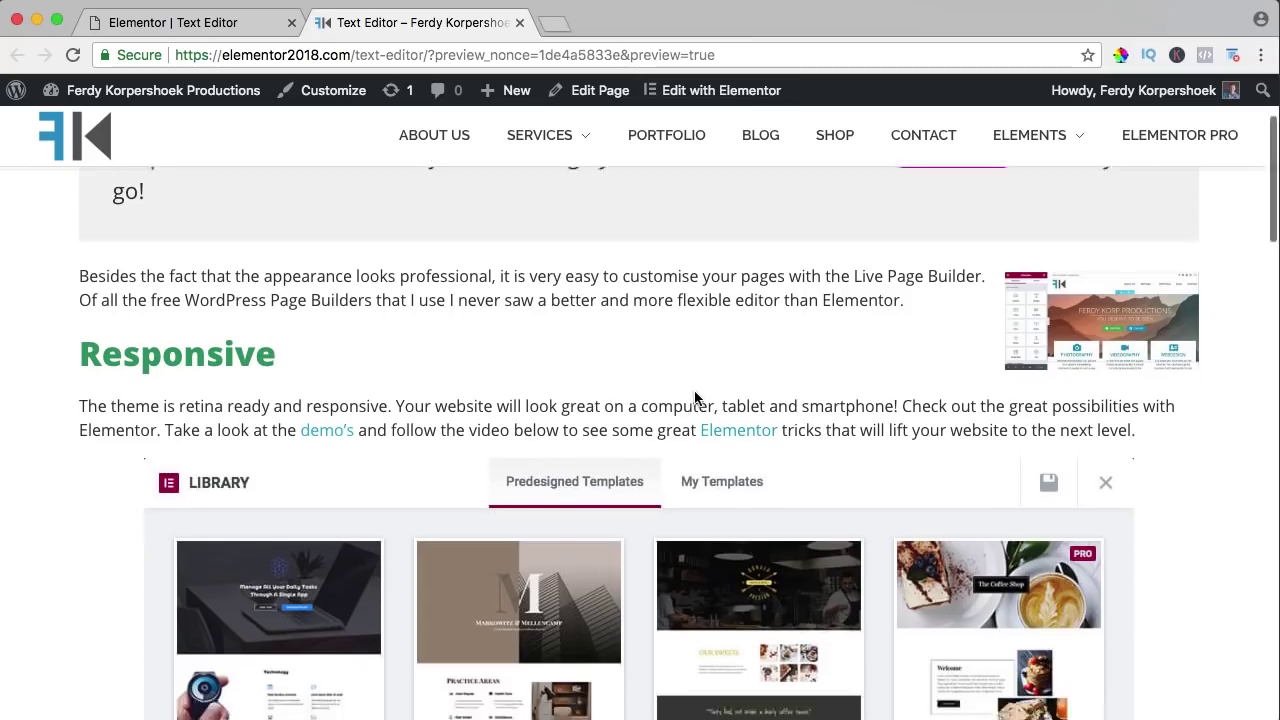
- Examine the templates image enlarged in the preview, then look through the rest of the article
scroll(694, 400, down, 5)
scroll(553, 371, down, 3)
click(551, 366)
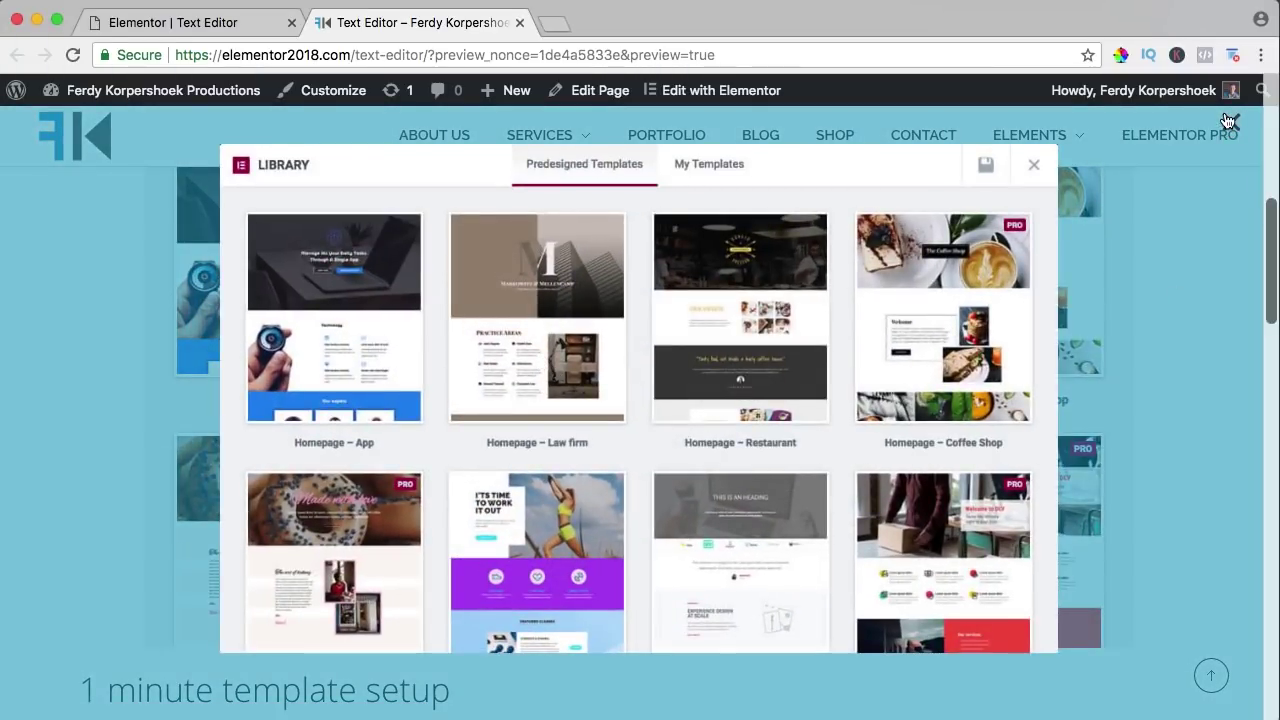
click(1228, 126)
scroll(563, 395, down, 3)
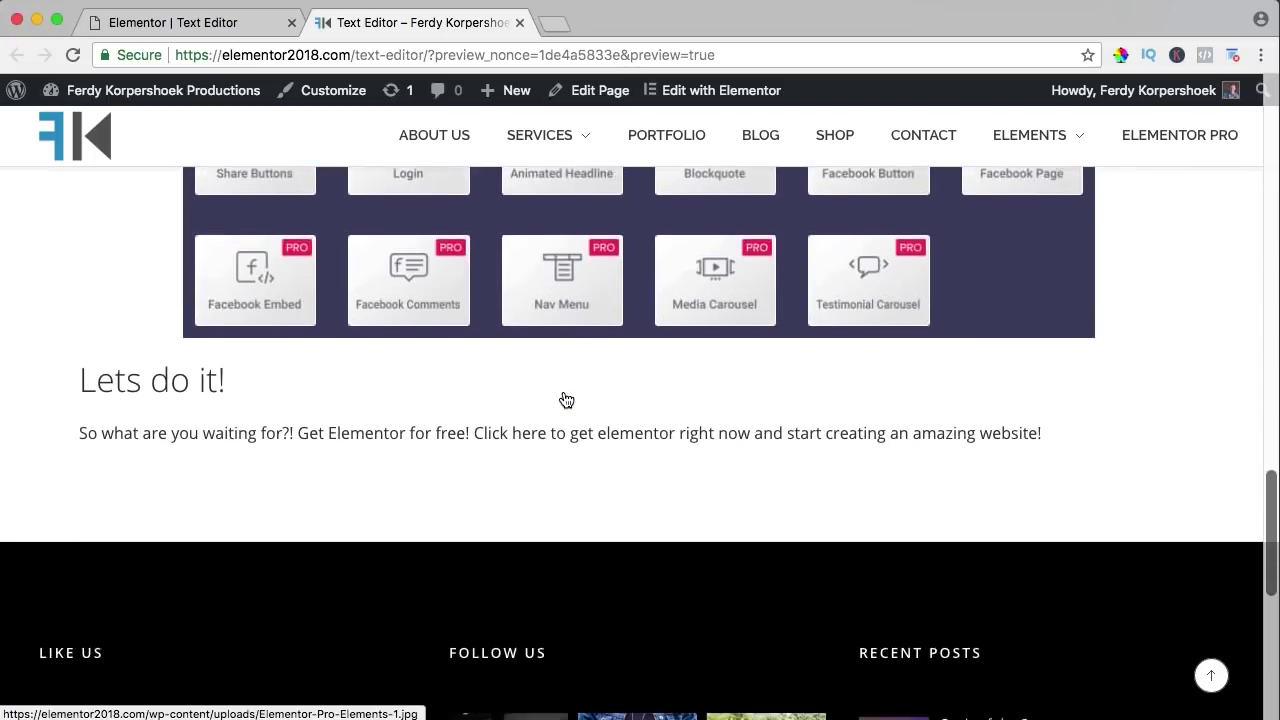
scroll(563, 400, up, 15)
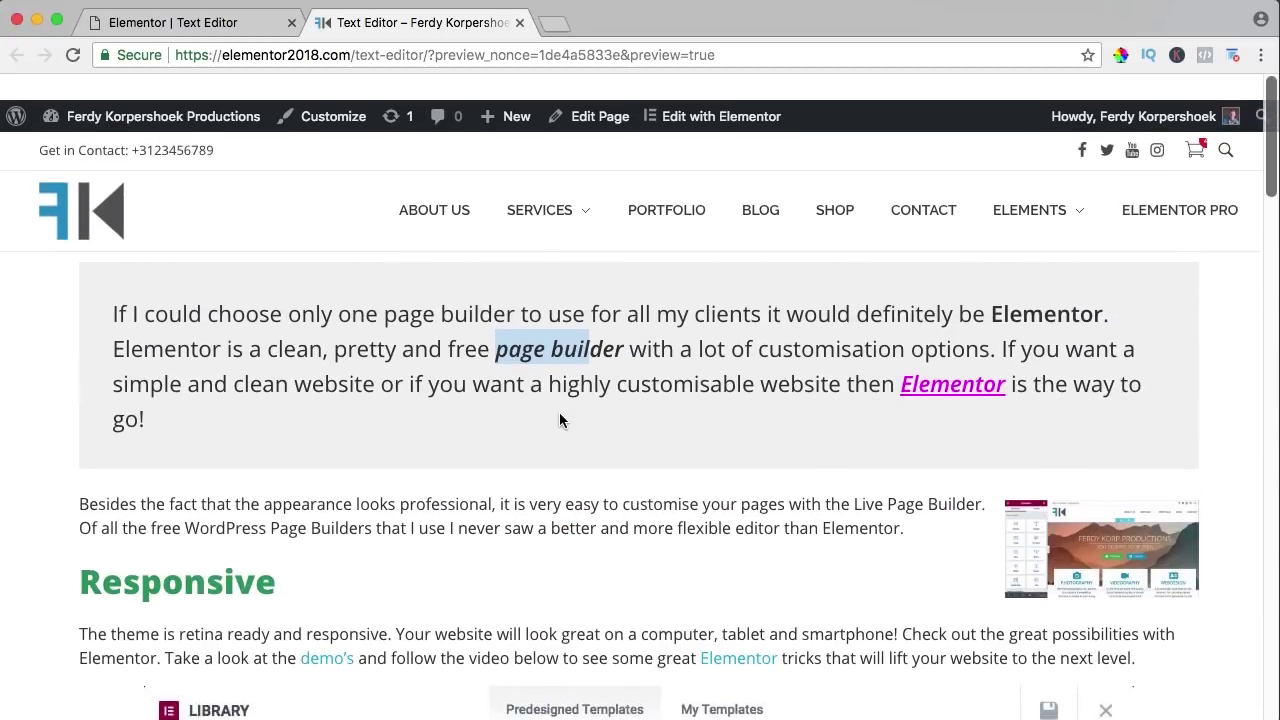